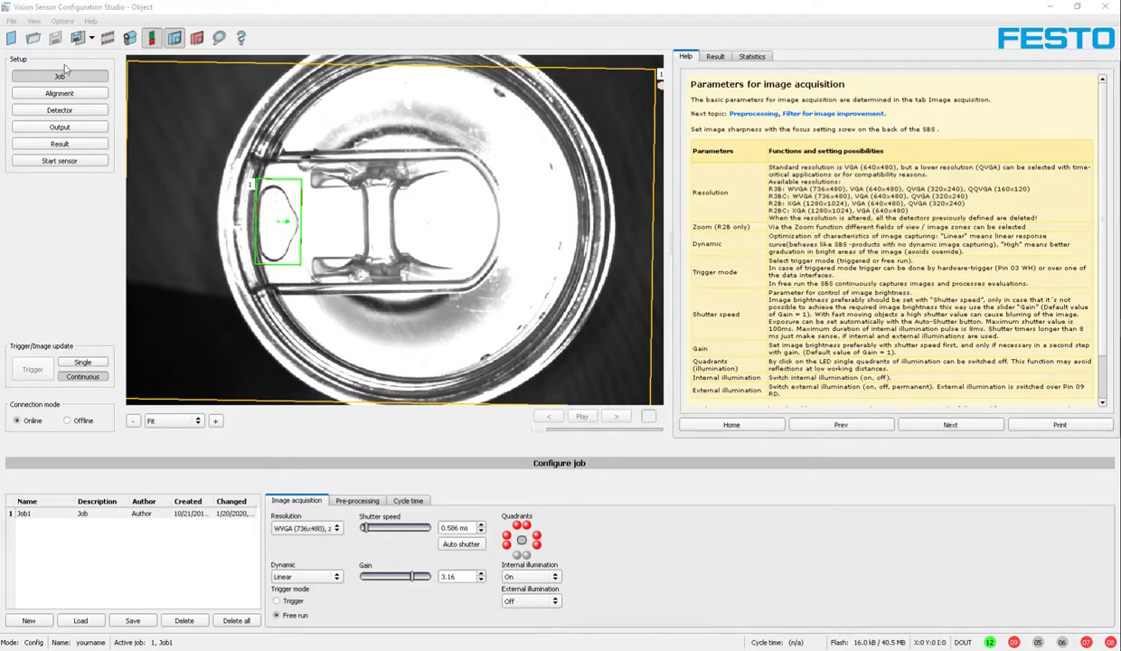
Open Detector1's angle range settings and show the detector's live result values.
click(61, 109)
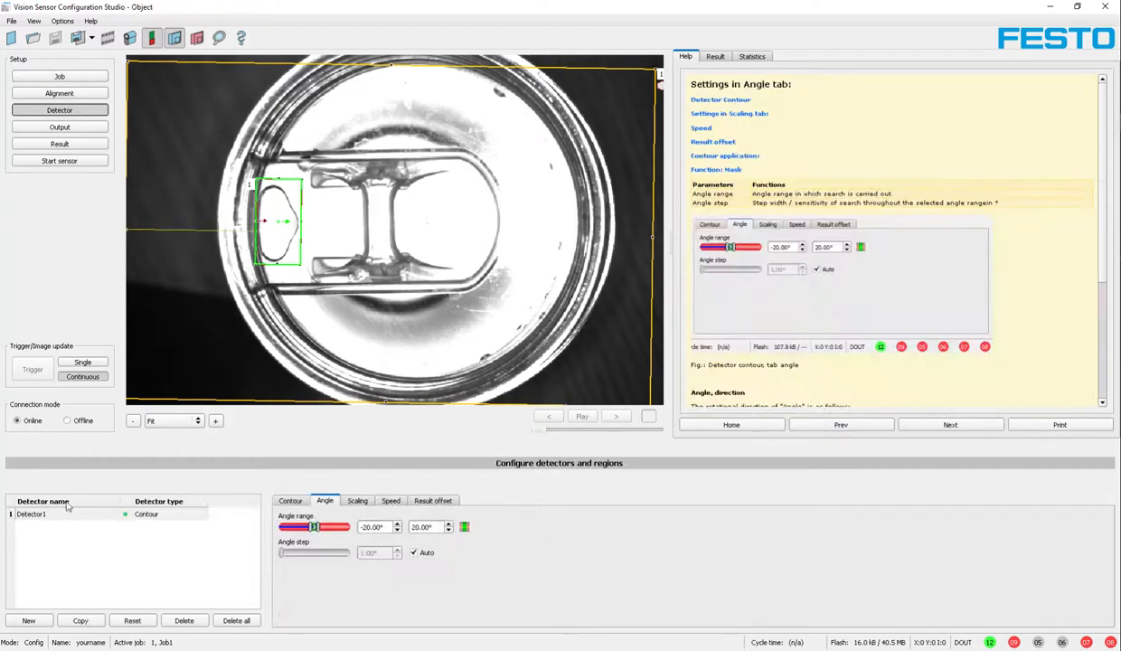
click(53, 516)
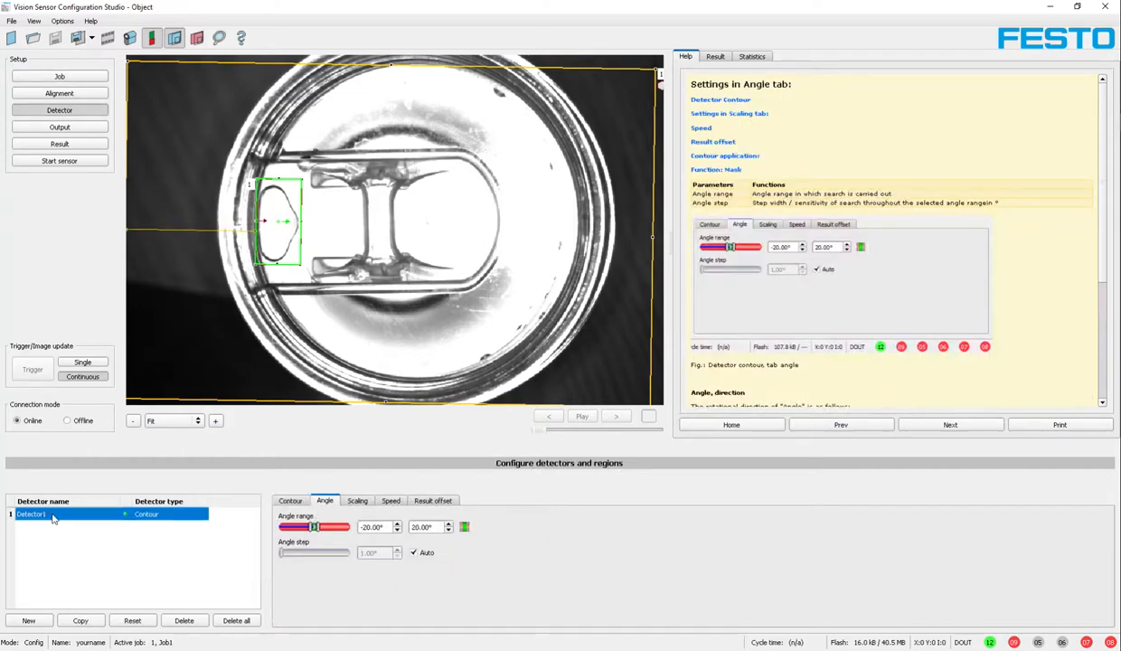
click(323, 503)
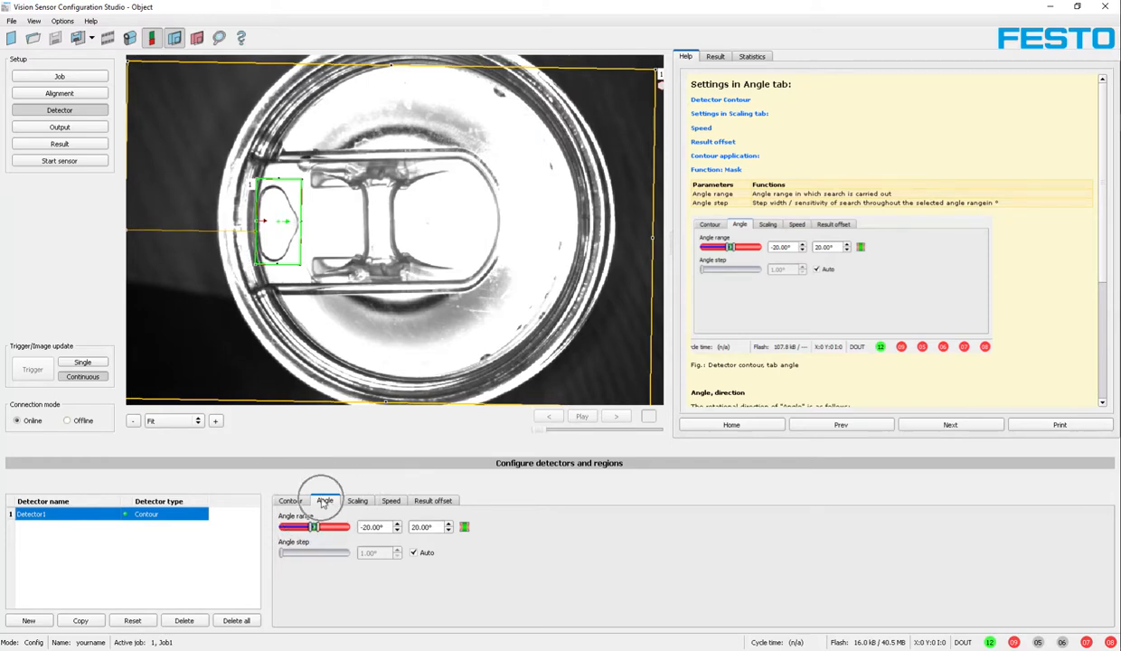
click(369, 529)
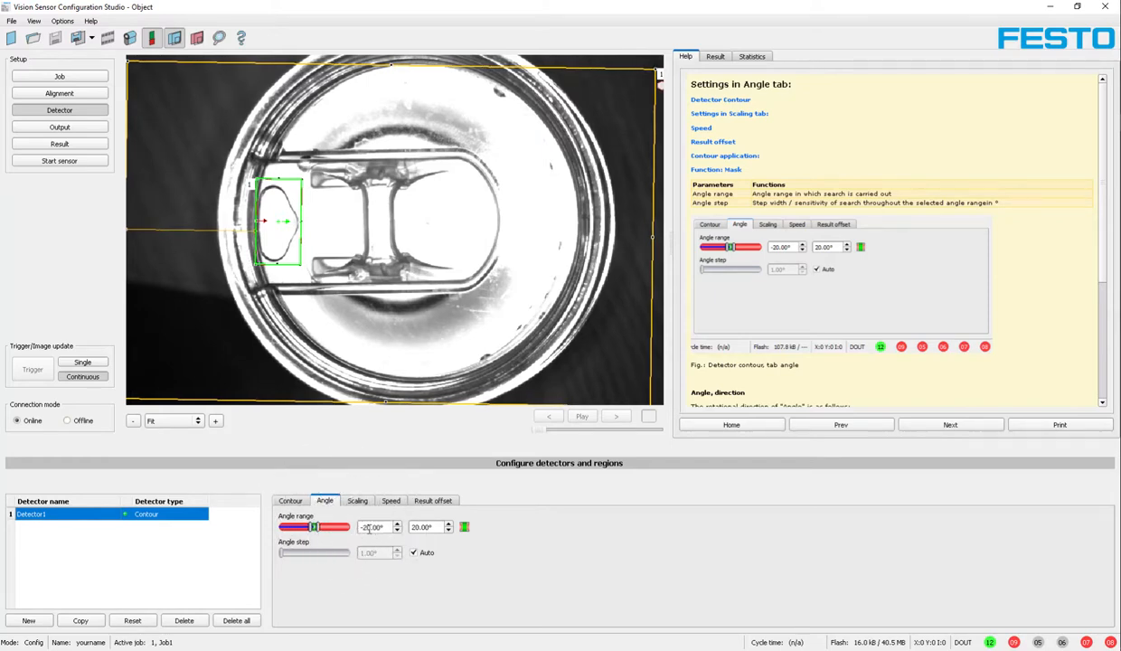
key(ctrl)
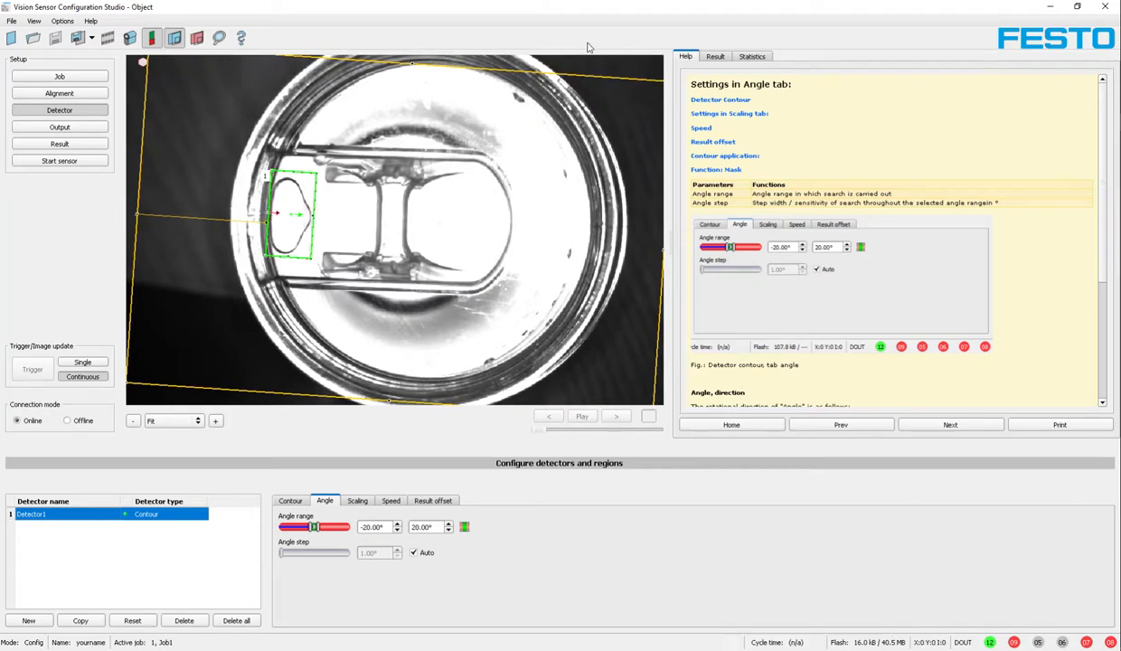
click(715, 56)
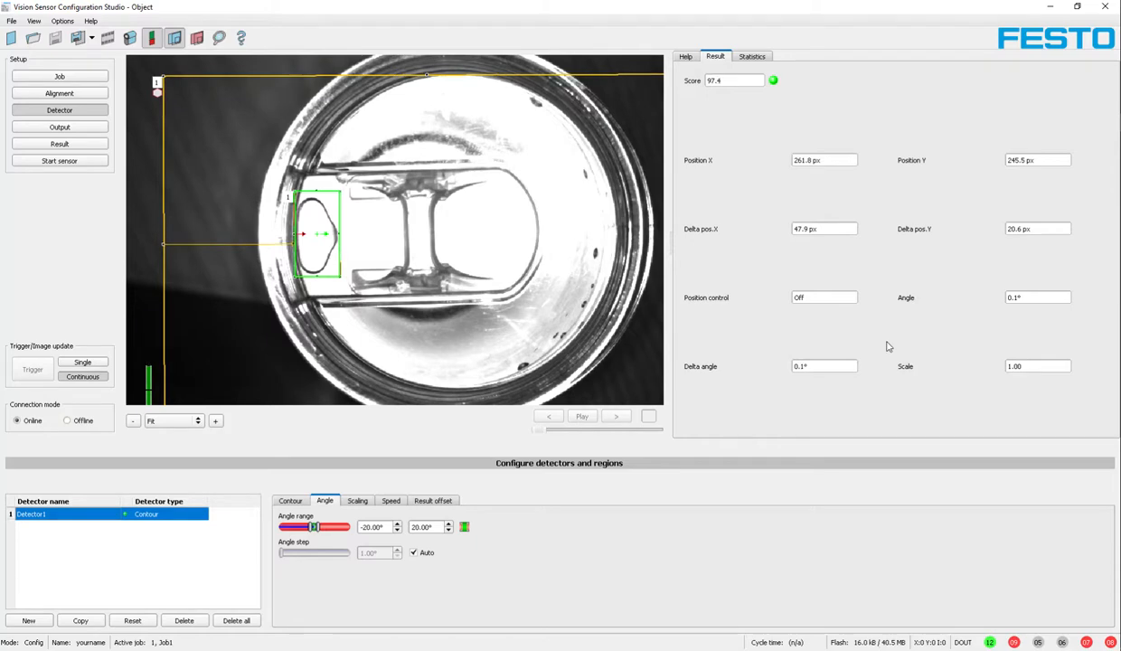
Return to the detector setup and display Detector1's contour settings.
click(74, 129)
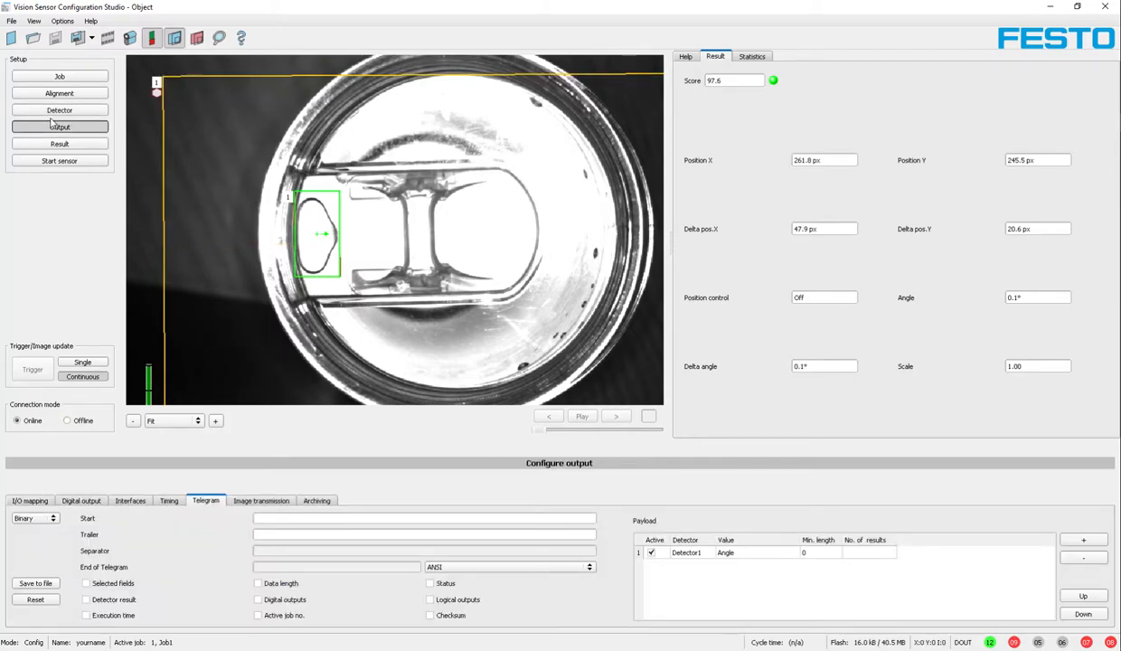
click(57, 111)
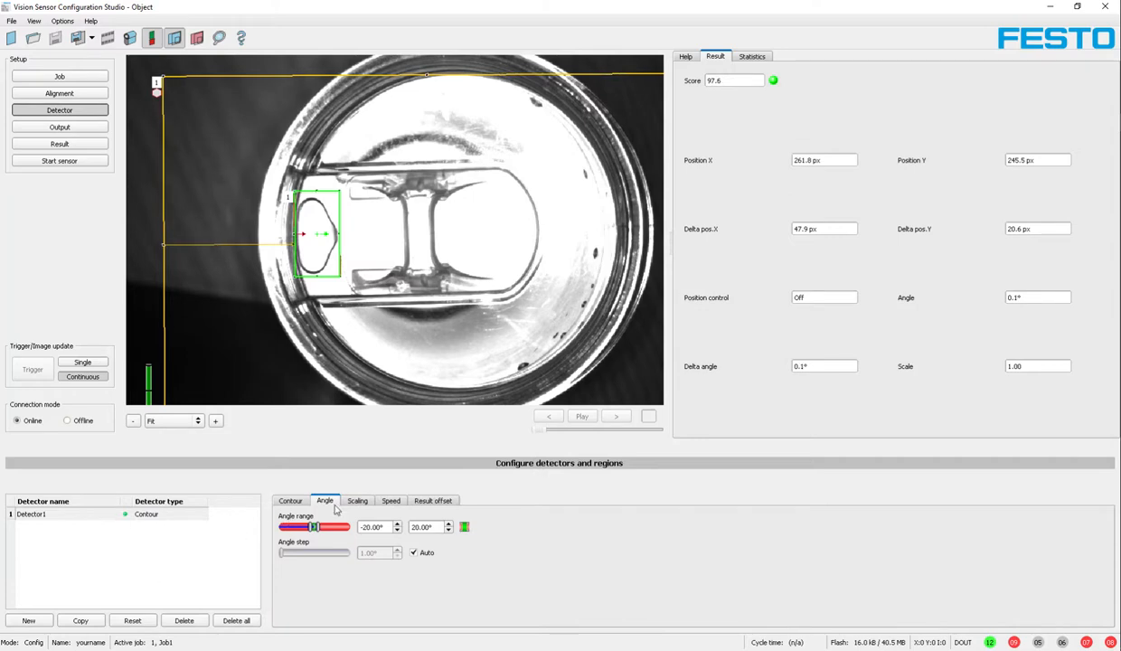
click(60, 516)
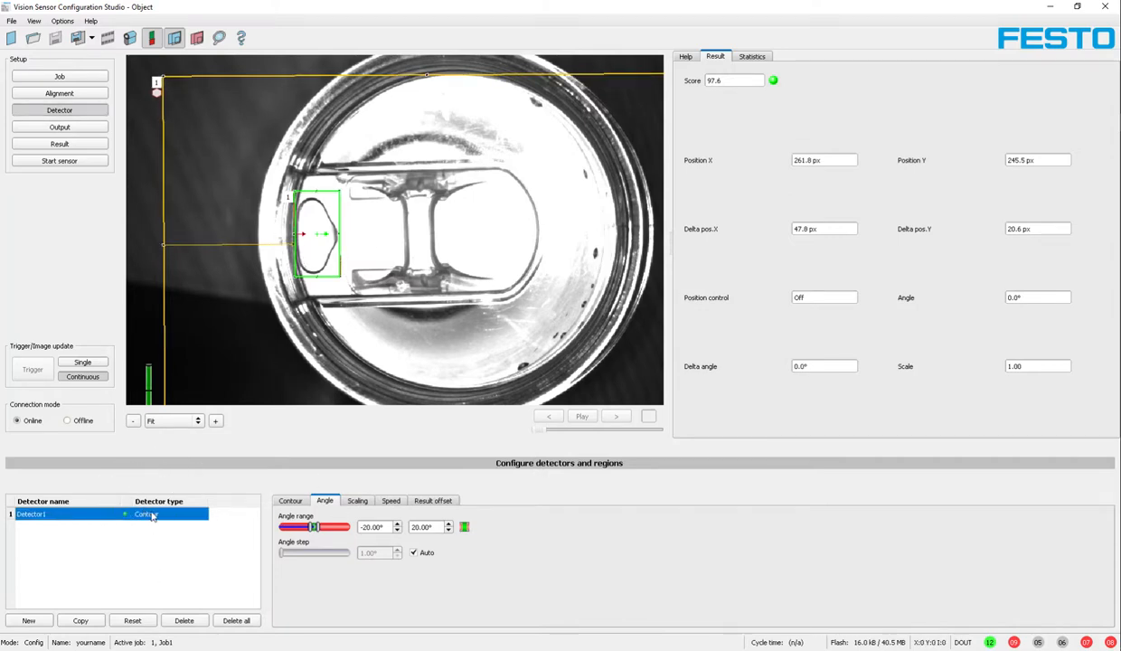
click(289, 500)
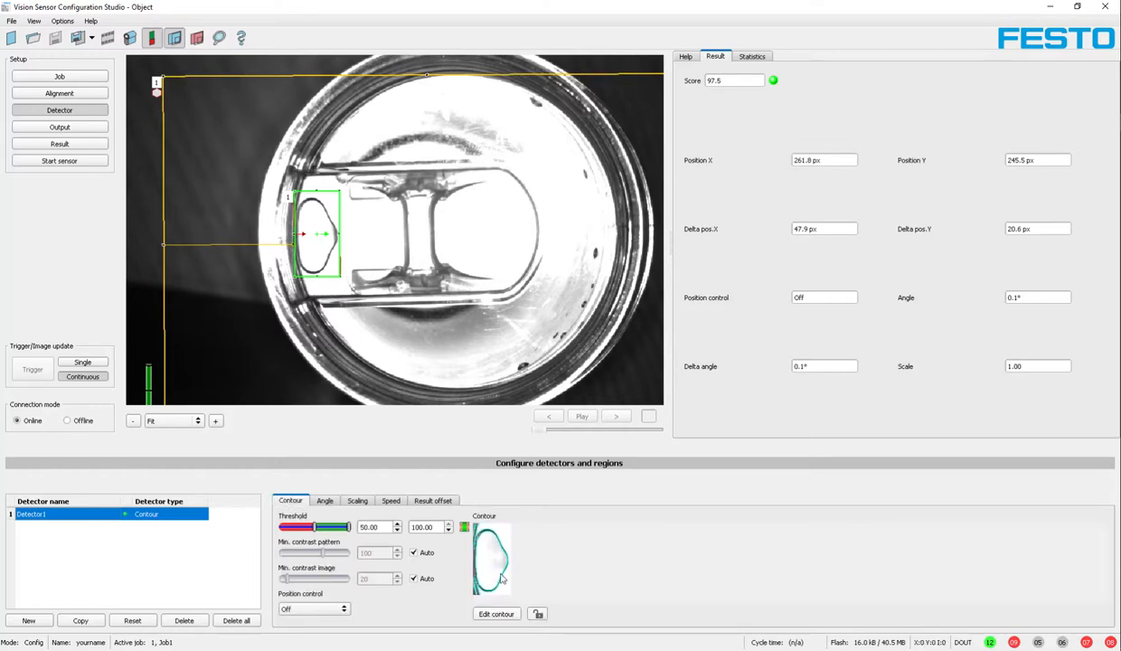
Review the output configuration from I/O mapping and enabled interfaces through to the telegram payload.
click(59, 128)
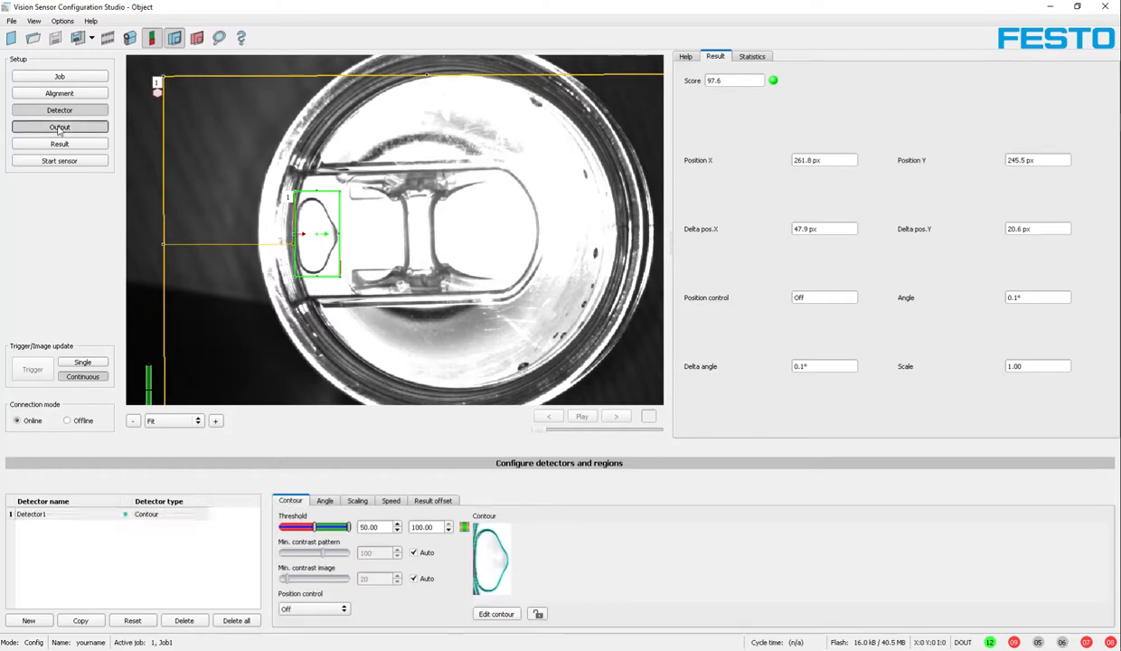
click(30, 500)
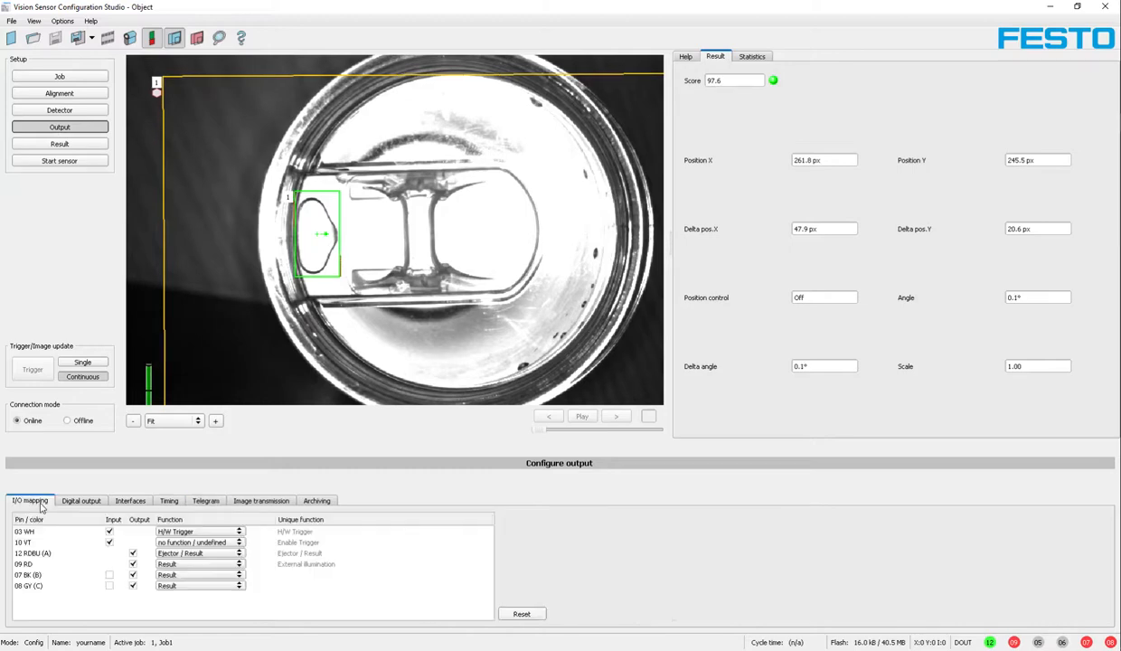
click(133, 501)
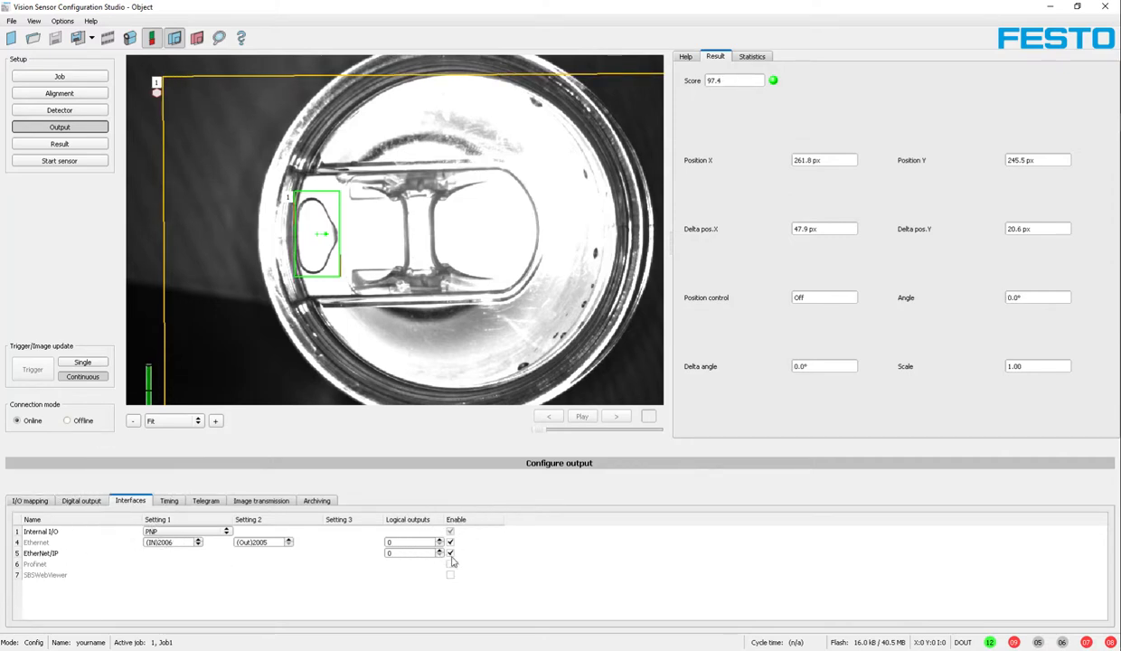
click(205, 501)
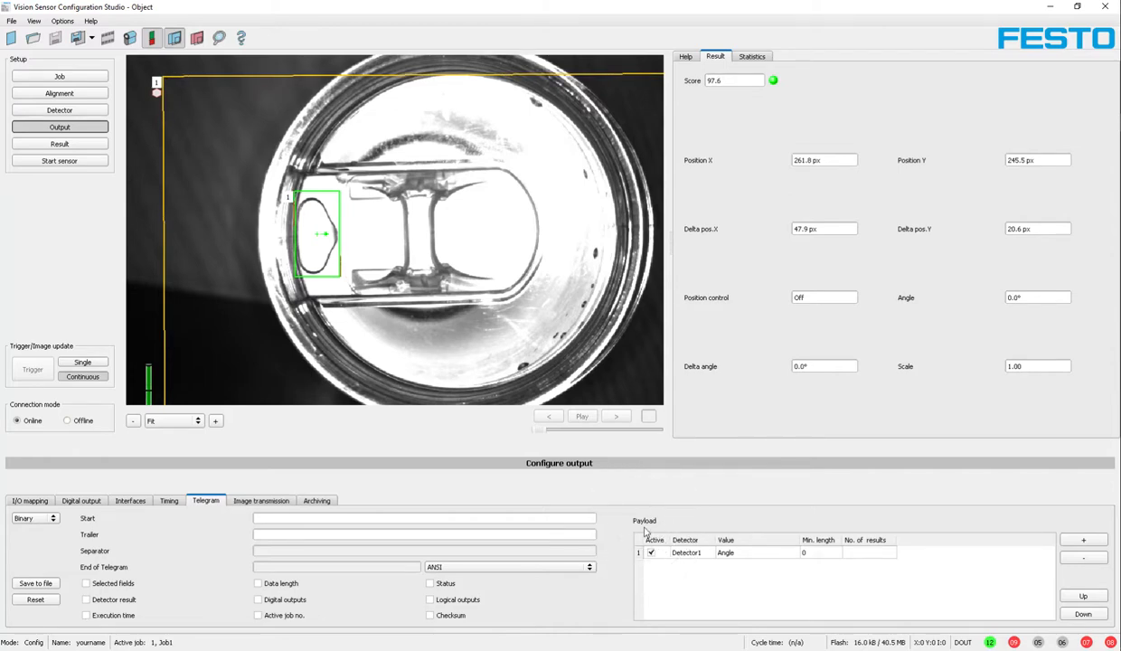
Add a second telegram payload entry that outputs the Alignment Detector's Delta angle.
click(693, 558)
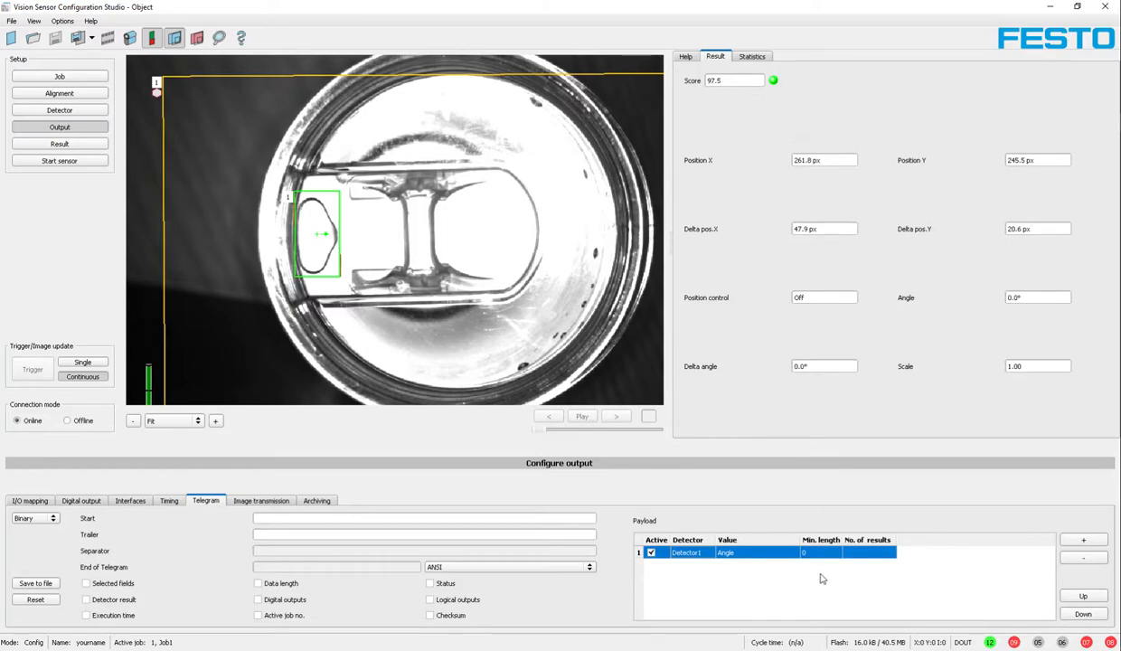
click(1084, 540)
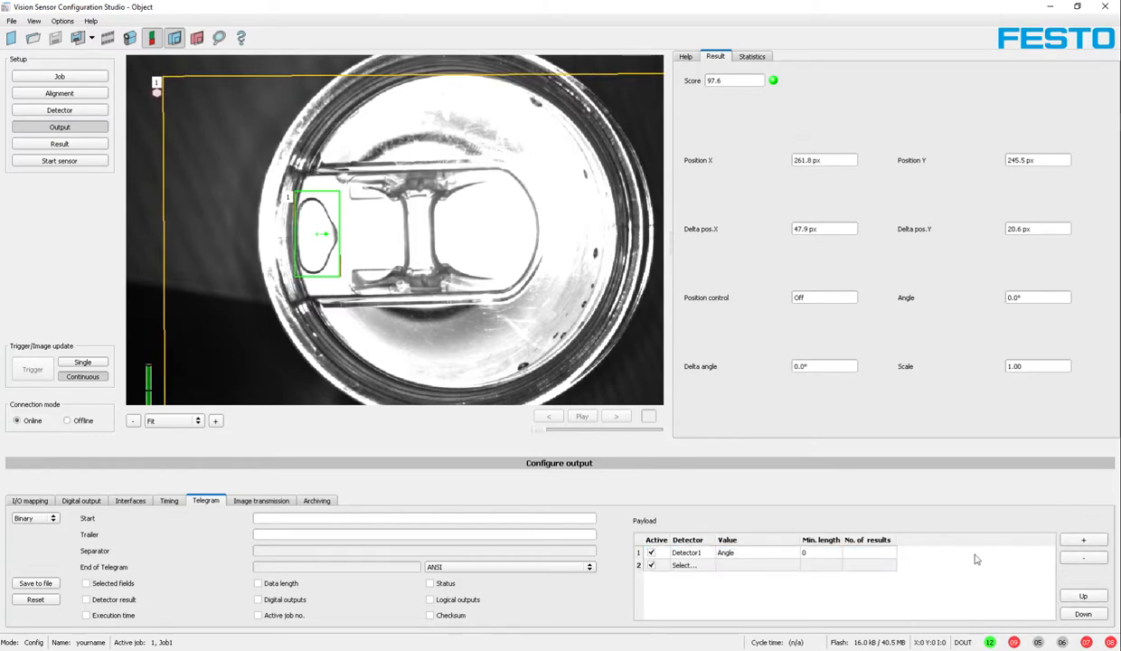
click(685, 566)
click(682, 566)
click(695, 567)
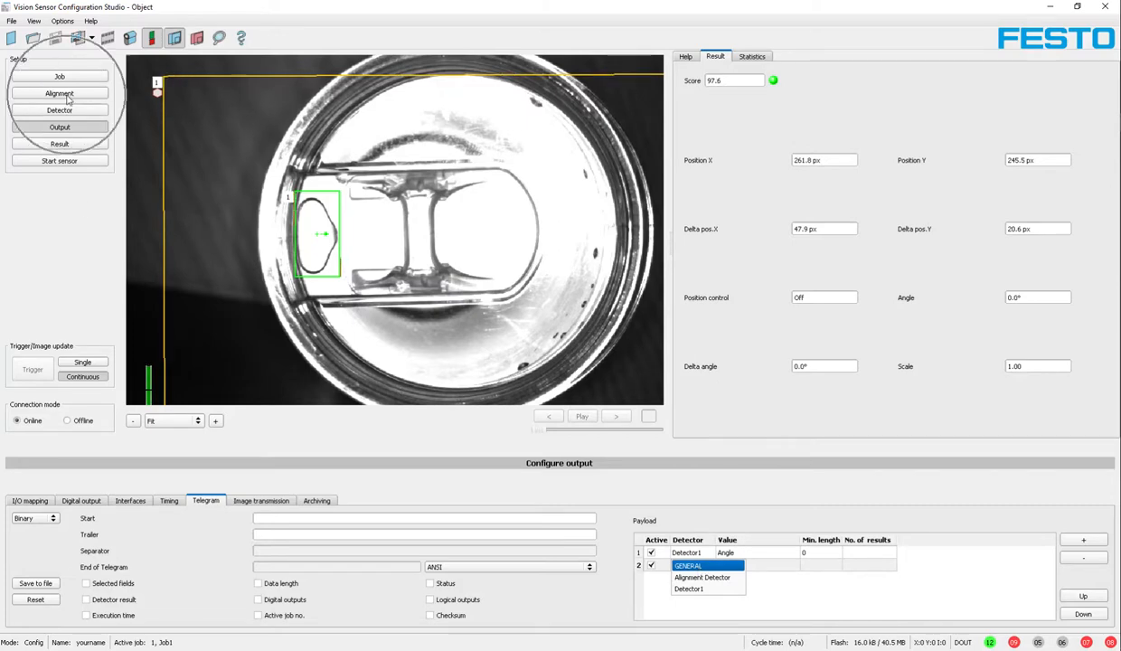
click(702, 577)
click(743, 566)
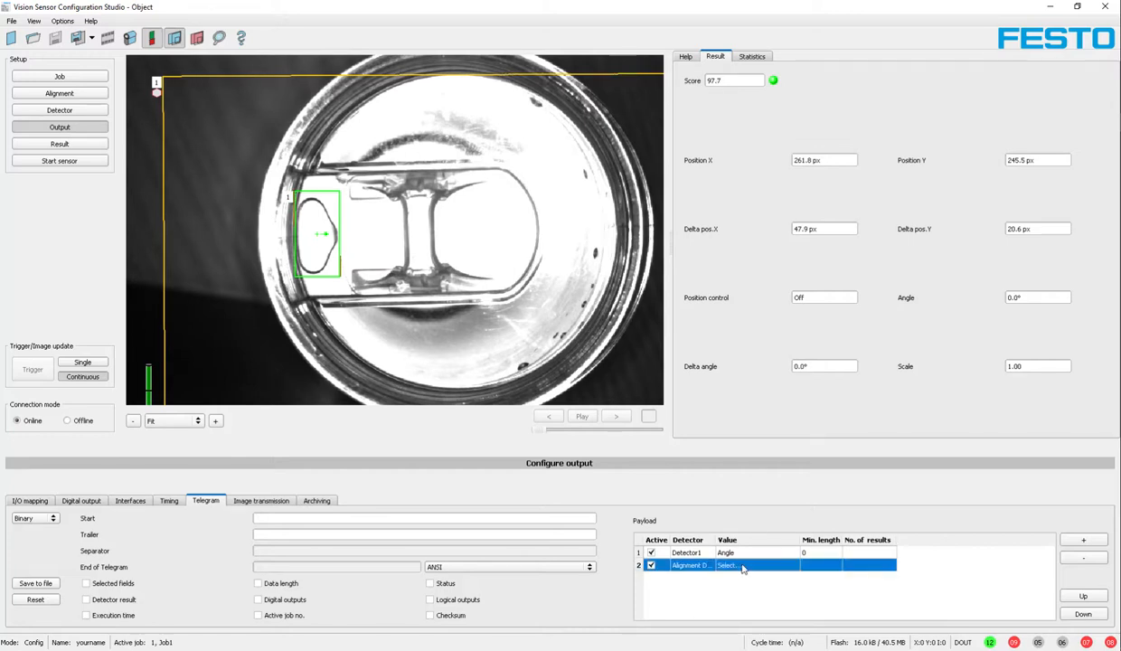
click(742, 566)
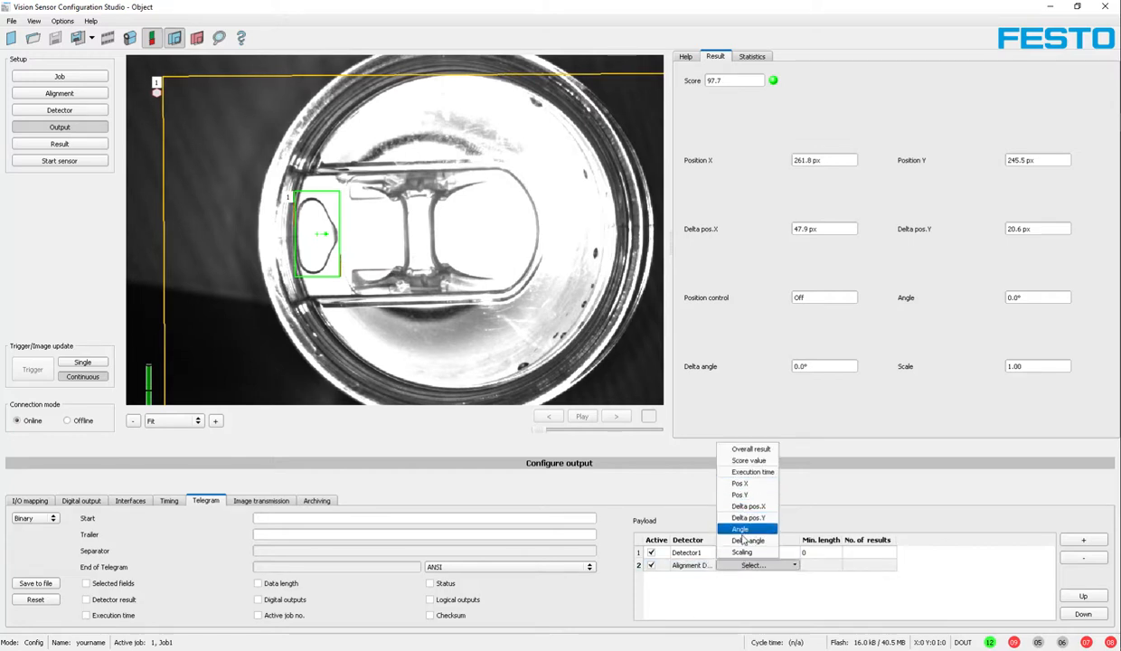
click(746, 541)
Change the second payload entry's detector to Detector1 and look through the values it can output.
click(689, 565)
click(693, 565)
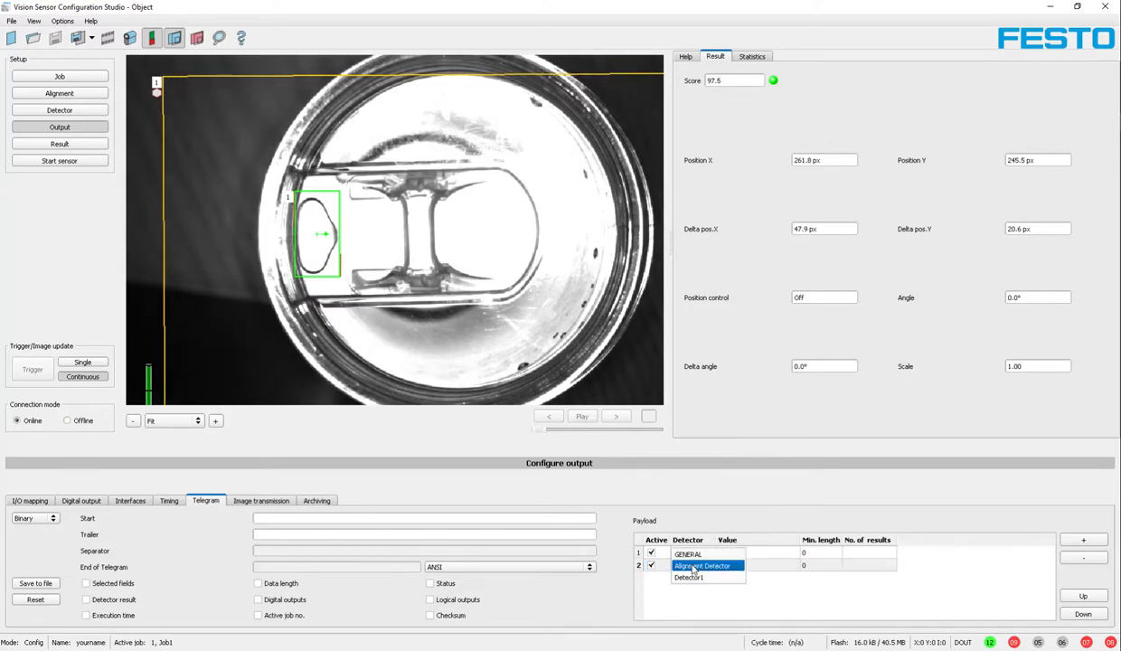
click(689, 577)
click(754, 565)
click(753, 565)
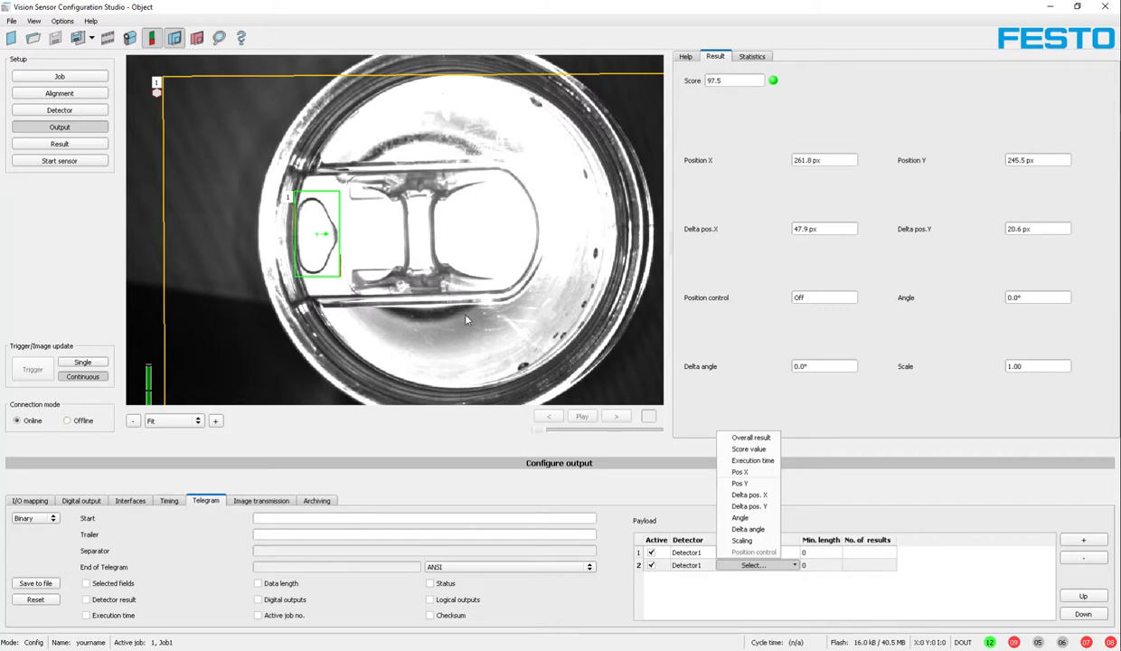
click(859, 464)
Delete the second payload entry and check the value selection of the remaining Detector1 entry.
click(656, 565)
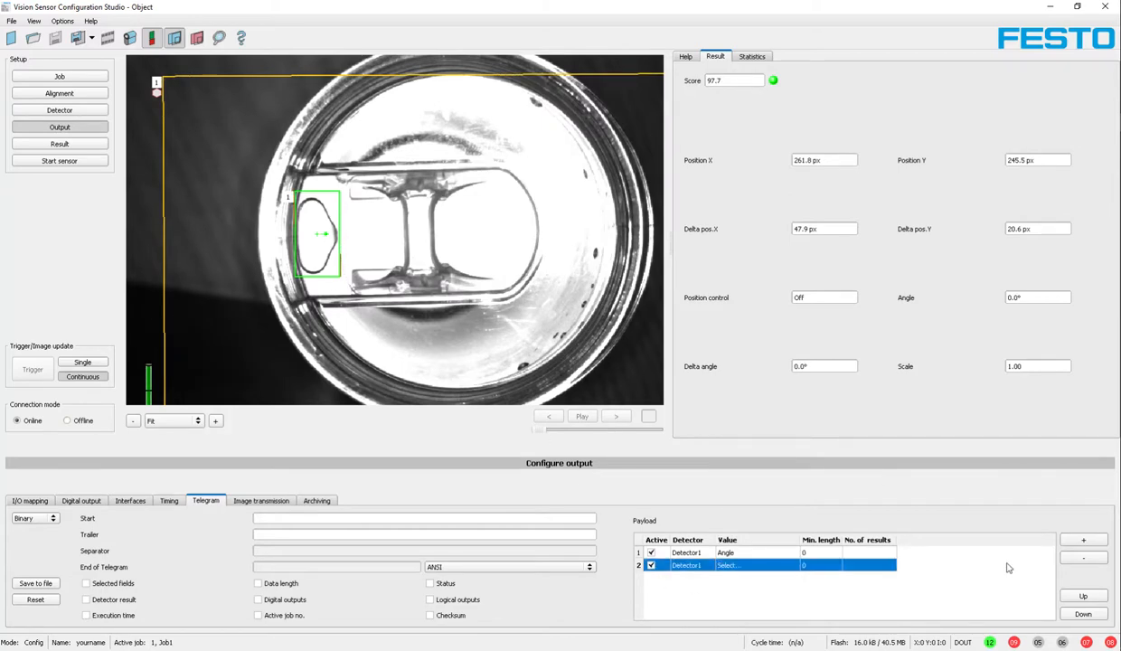
click(1083, 558)
click(771, 551)
click(770, 551)
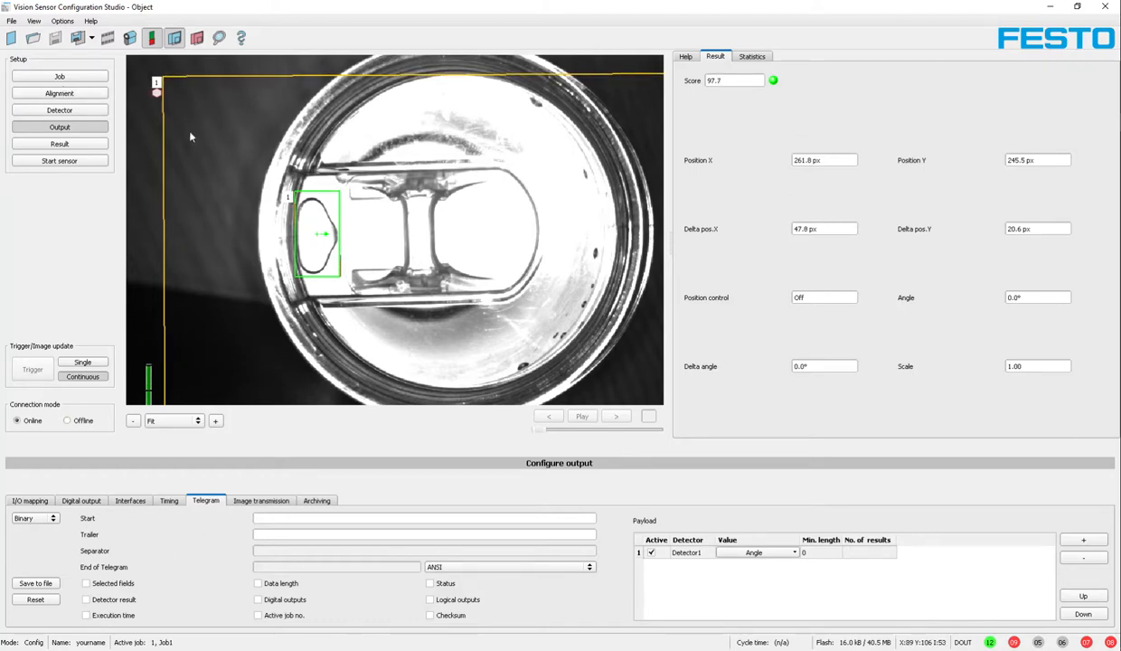
Set Job1's trigger mode to Trigger, recheck the telegram payload and start the sensor.
click(102, 78)
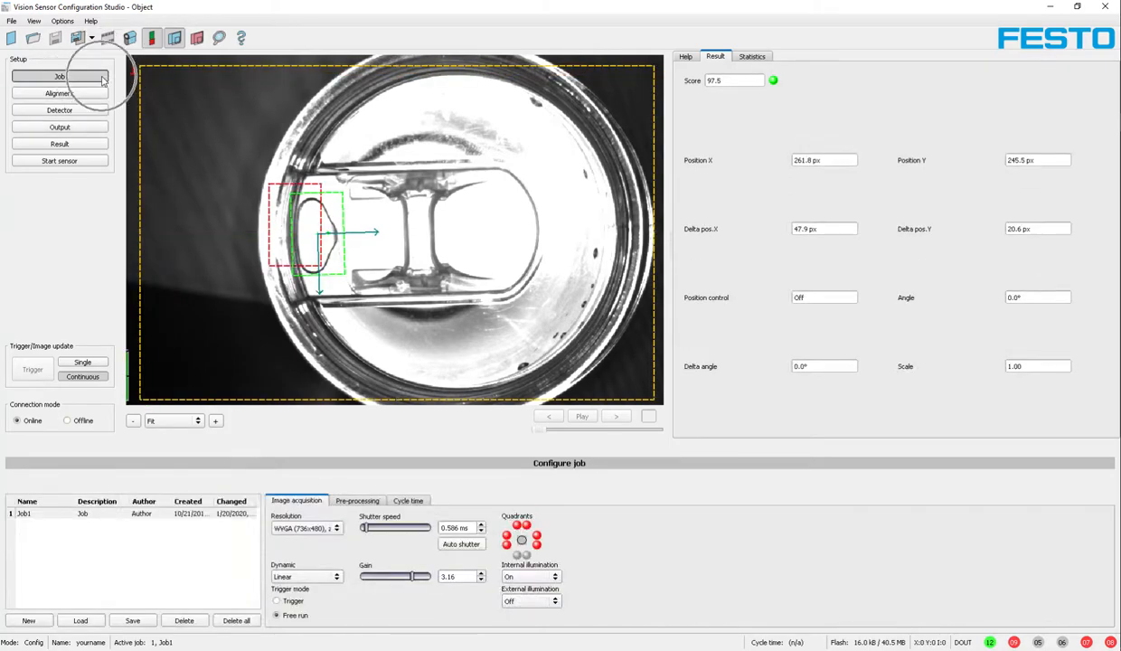
click(276, 600)
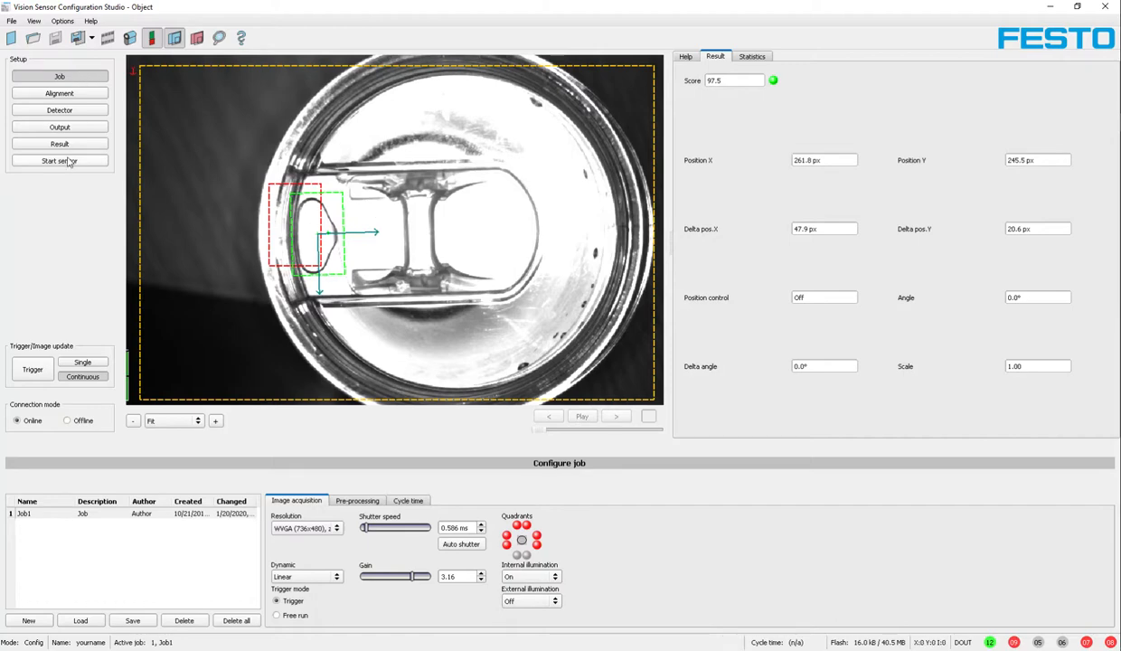
click(69, 129)
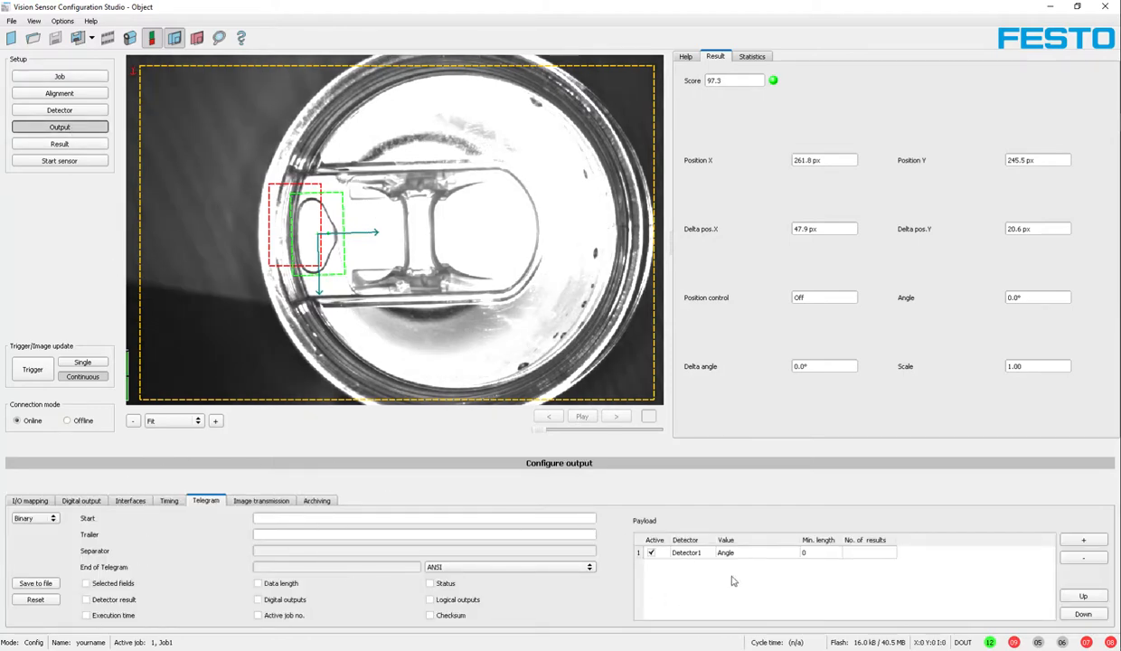
click(60, 161)
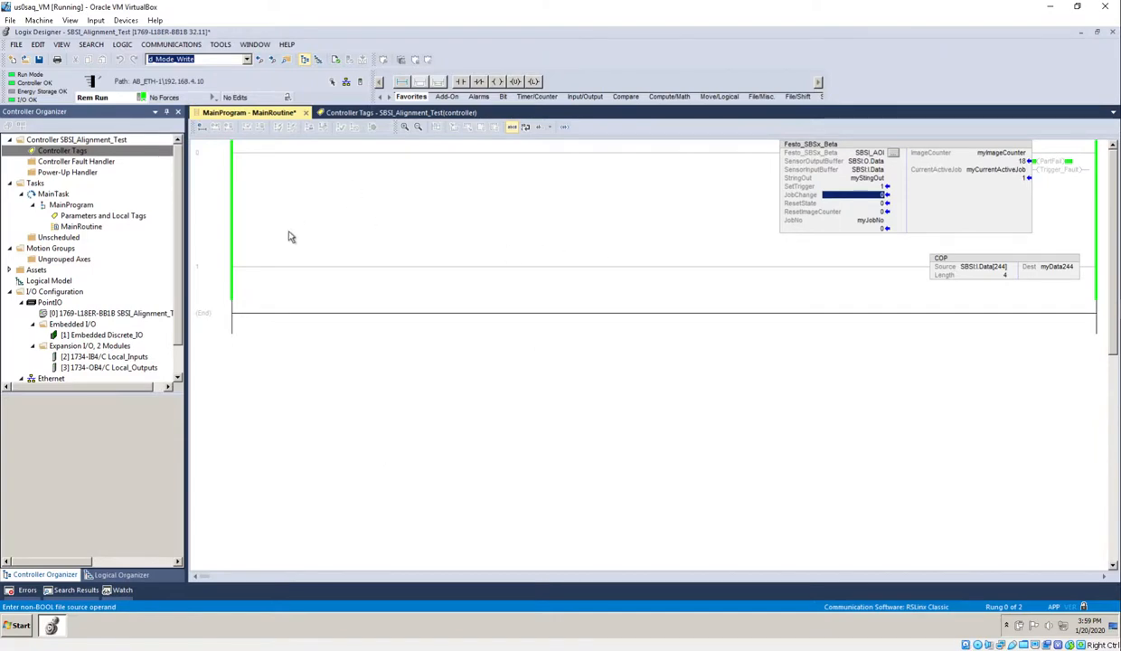
Switch to Logix Designer and open the properties of the Ethernet module SBSI to inspect its connection parameters.
scroll(179, 199, down, 1)
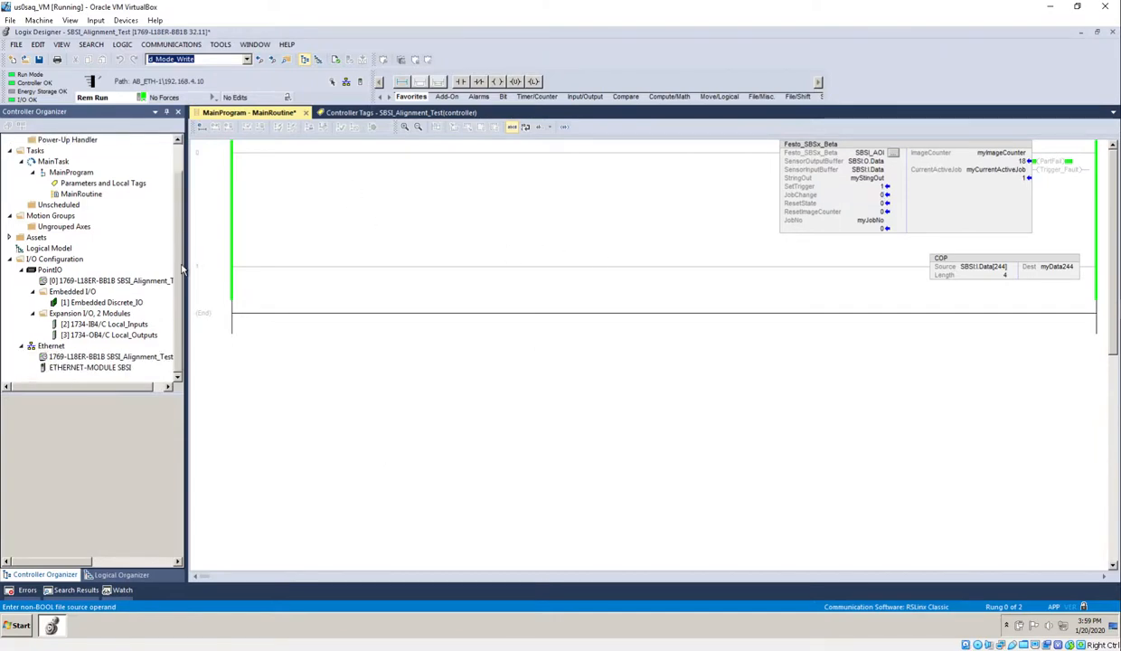
click(92, 368)
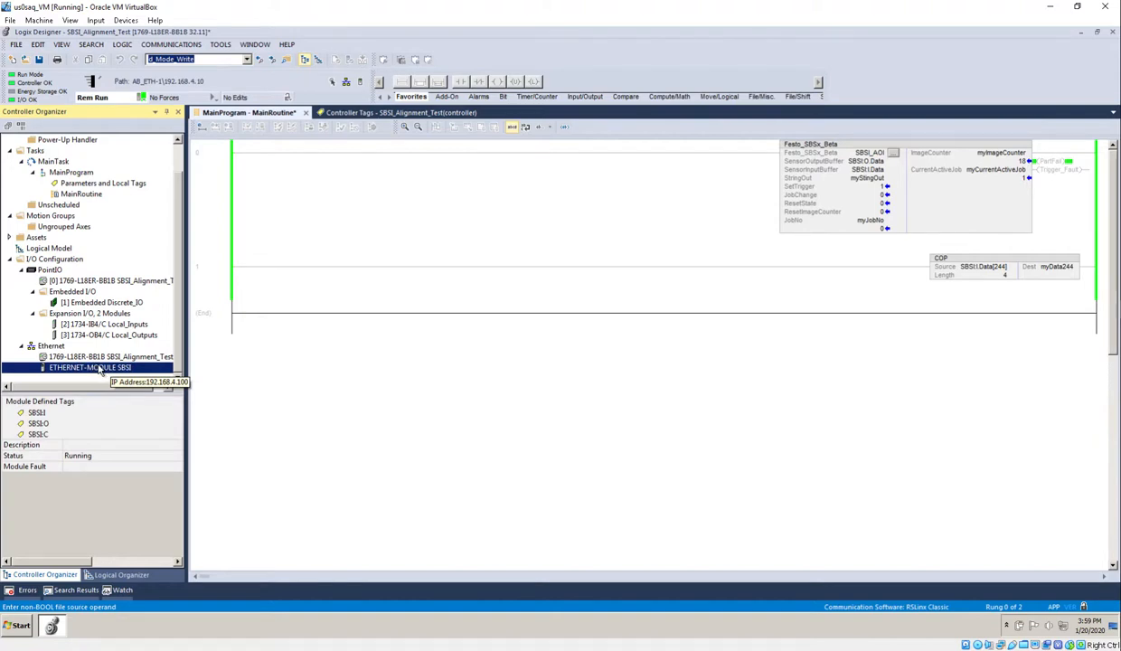
double_click(96, 363)
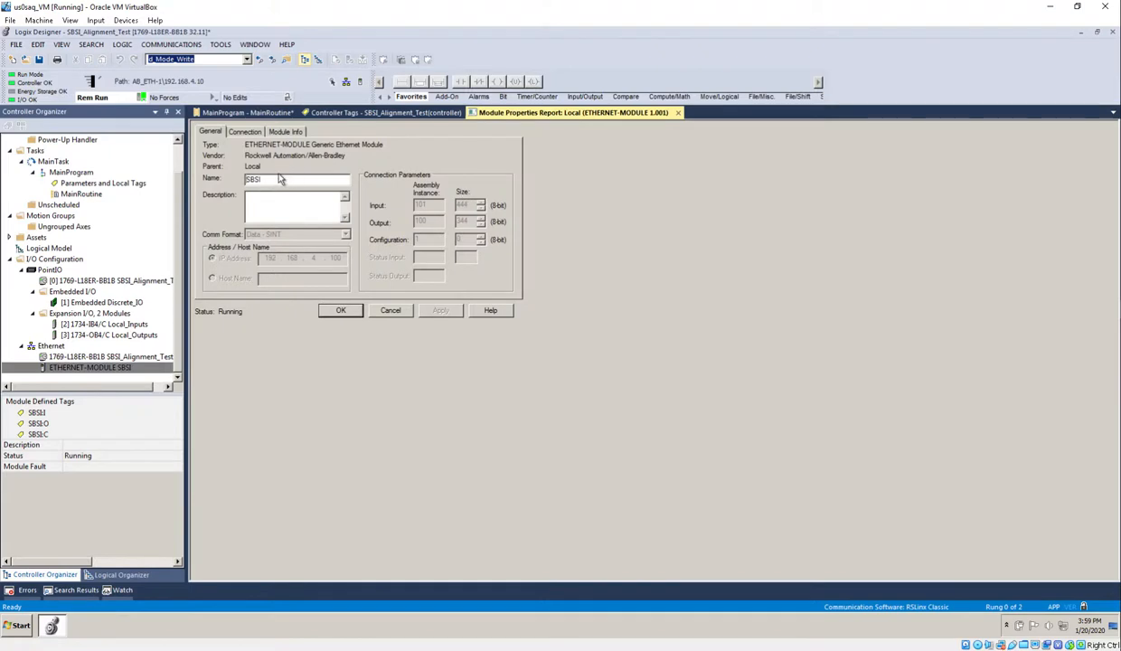
double_click(277, 178)
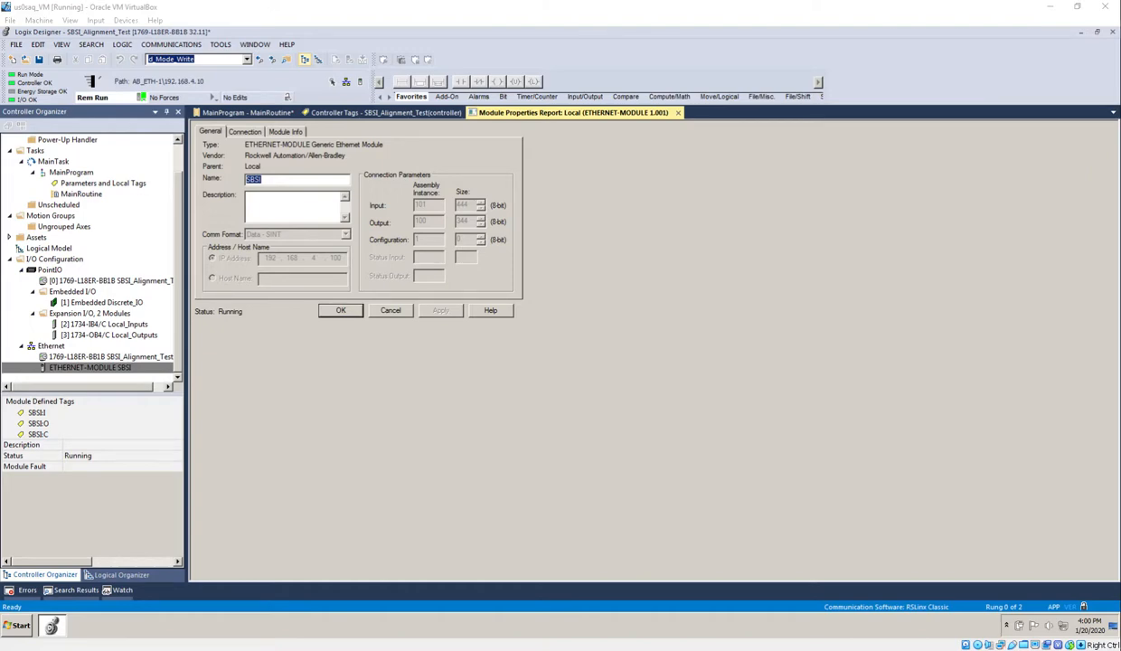
Switch to the Vision Sensor user manual in Acrobat Reader and go to section 5.7, the EtherNet/IP introduction.
drag(2, 60, 552, 118)
double_click(550, 119)
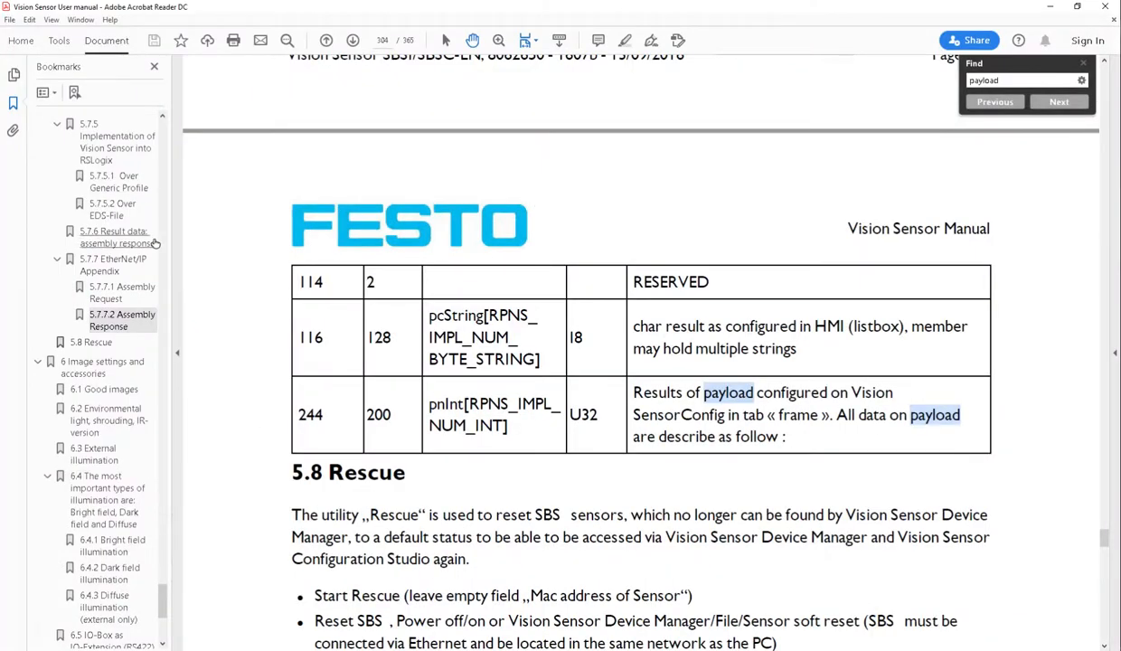
scroll(108, 294, up, 3)
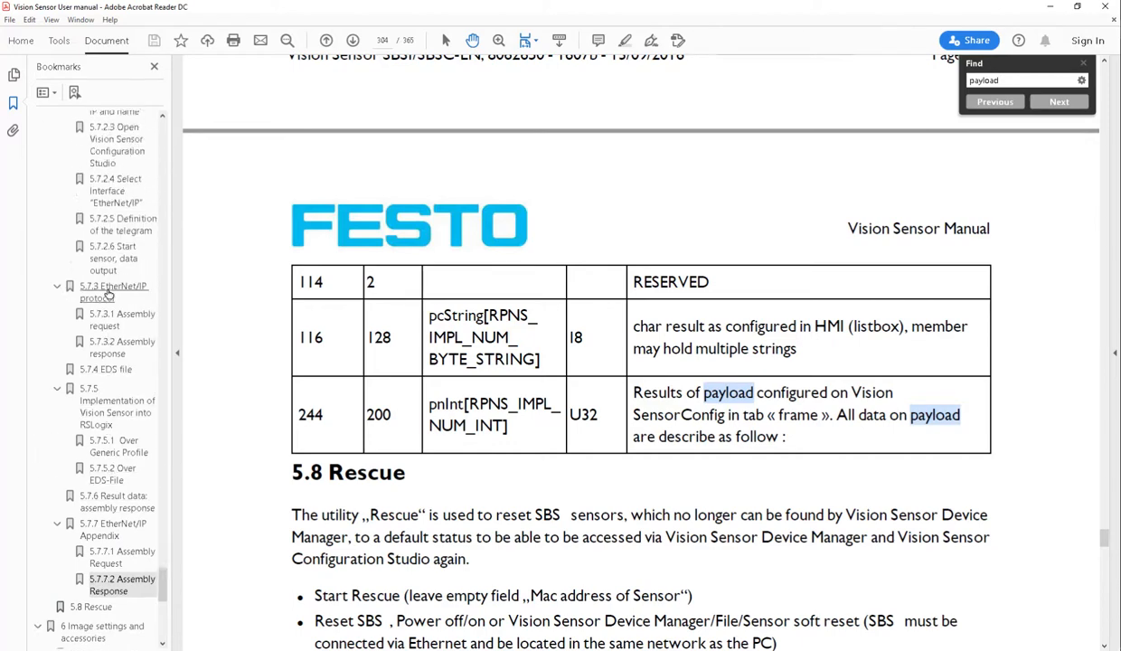
scroll(131, 213, up, 3)
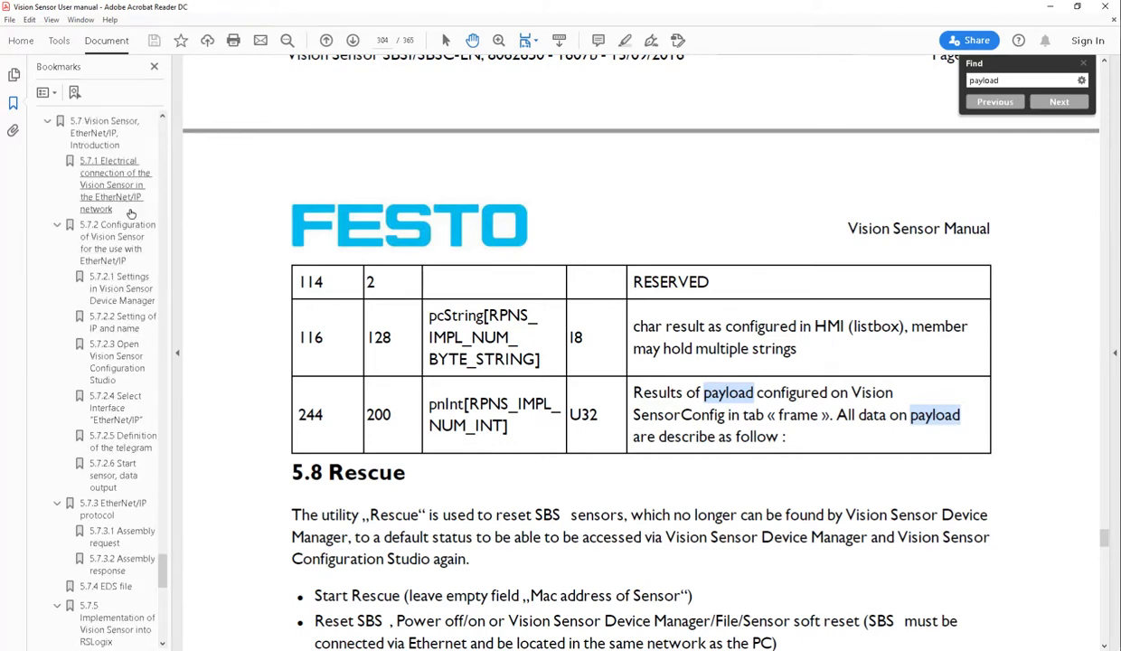
scroll(131, 213, up, 1)
click(104, 176)
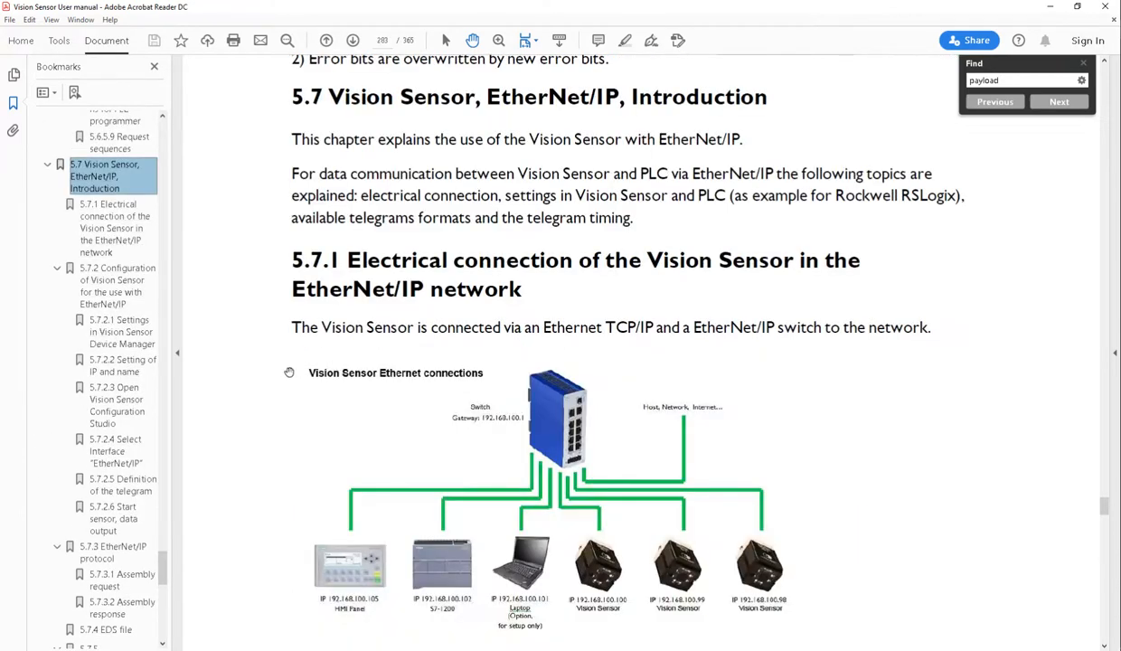
Read through the manual's EtherNet/IP configuration sections 5.7.2.1 to 5.7.2.6, covering device settings, interface selection, telegram definition and sensor start.
scroll(250, 423, down, 10)
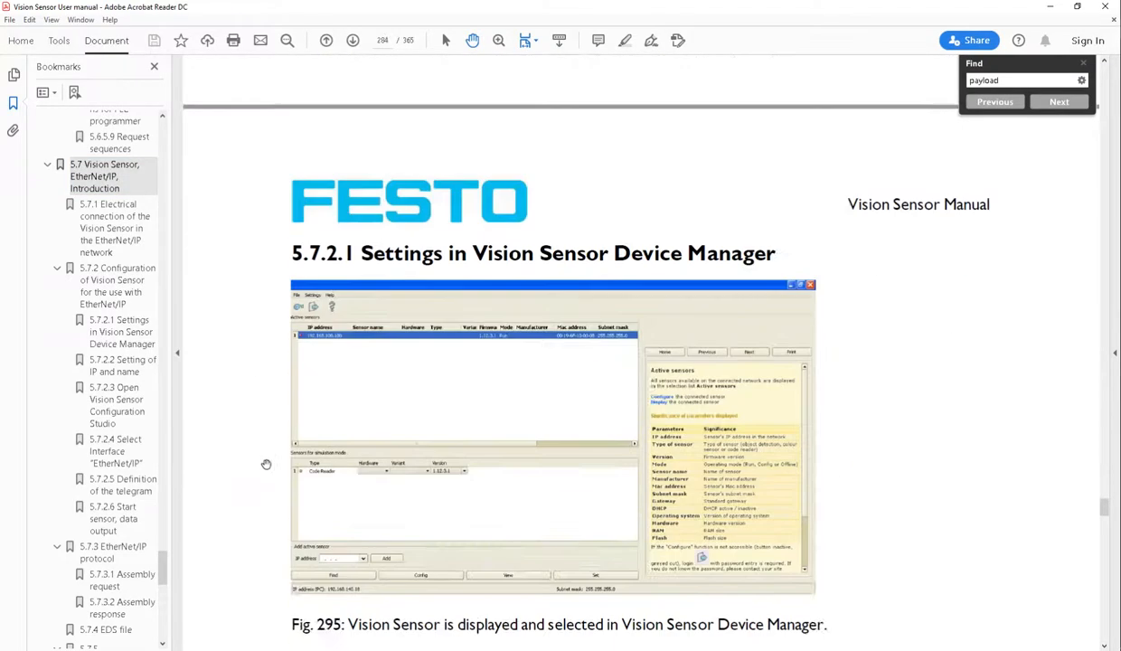
scroll(266, 464, down, 15)
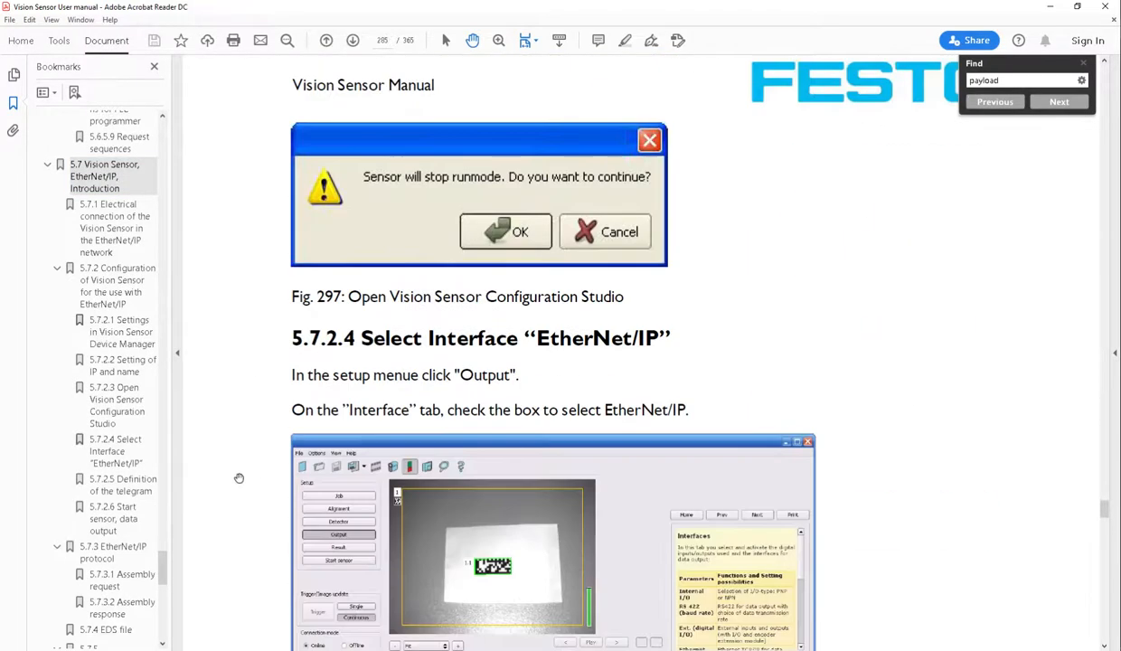
scroll(239, 478, down, 15)
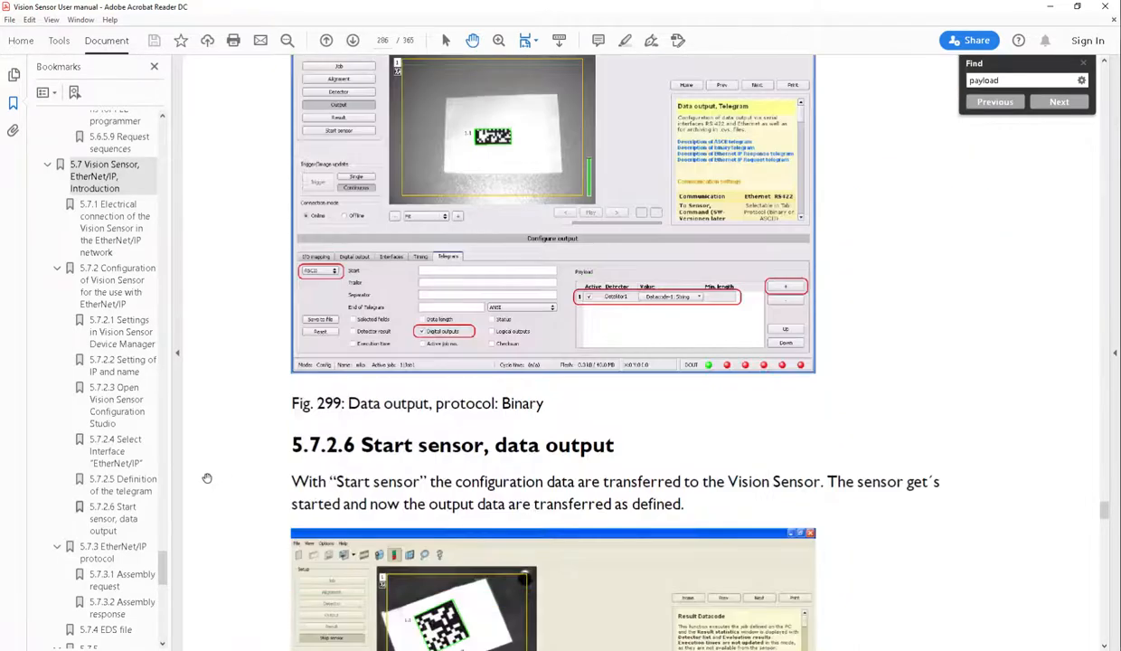
scroll(210, 507, down, 10)
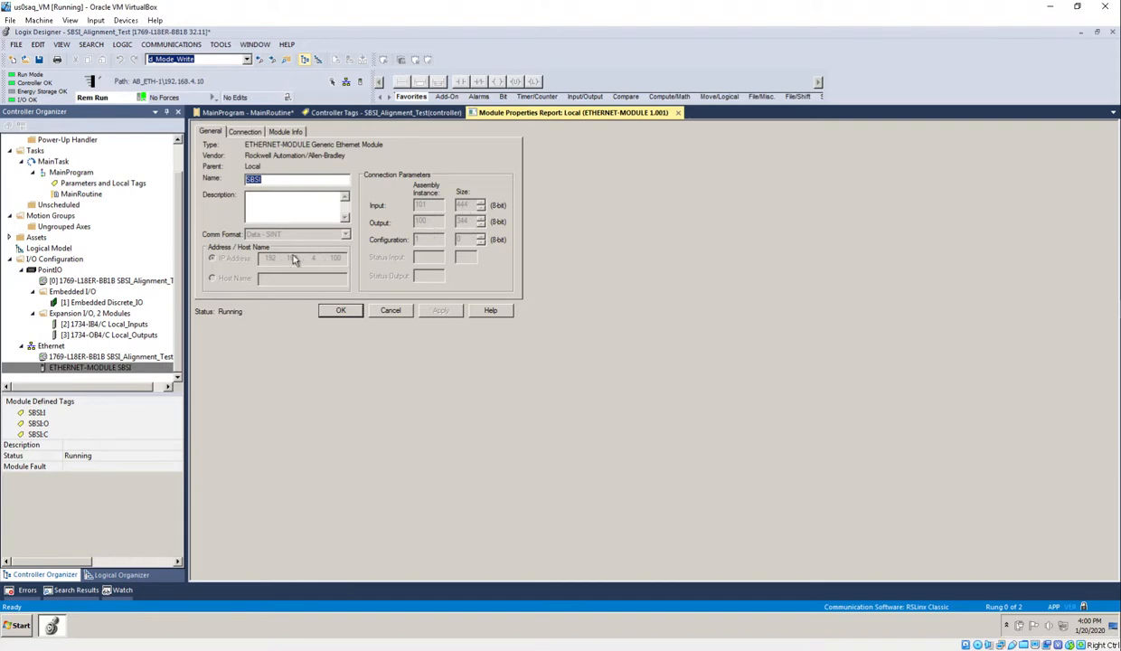
Switch to Logix Designer, inspect the SBSI module's connection and general settings, and close its properties without changes.
click(244, 133)
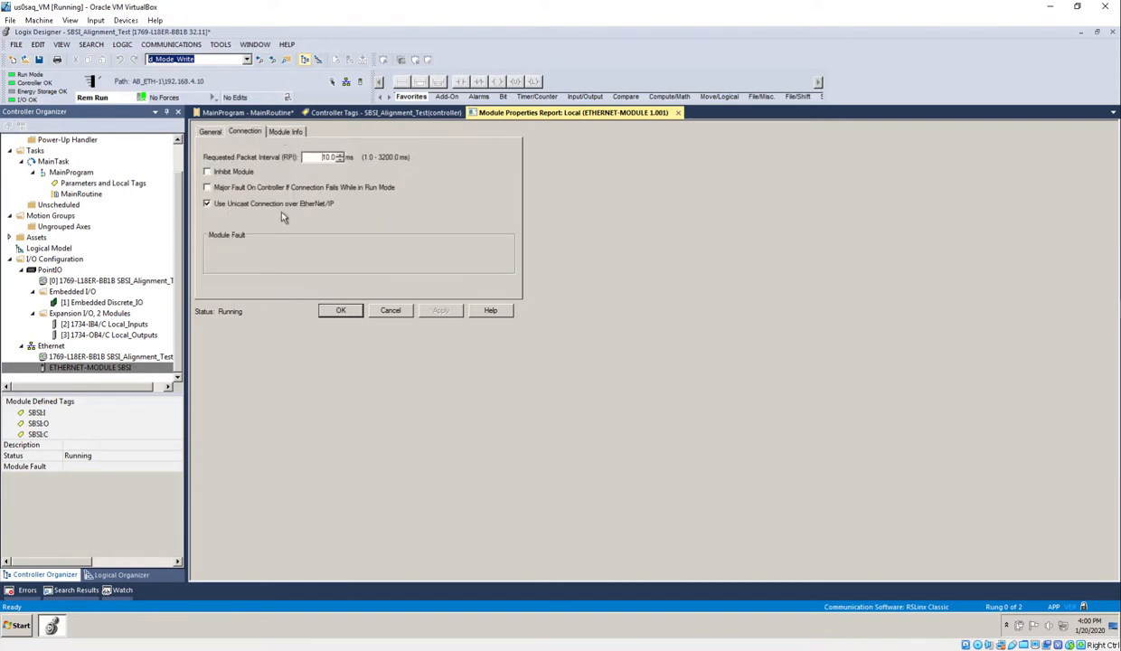
click(217, 132)
click(391, 311)
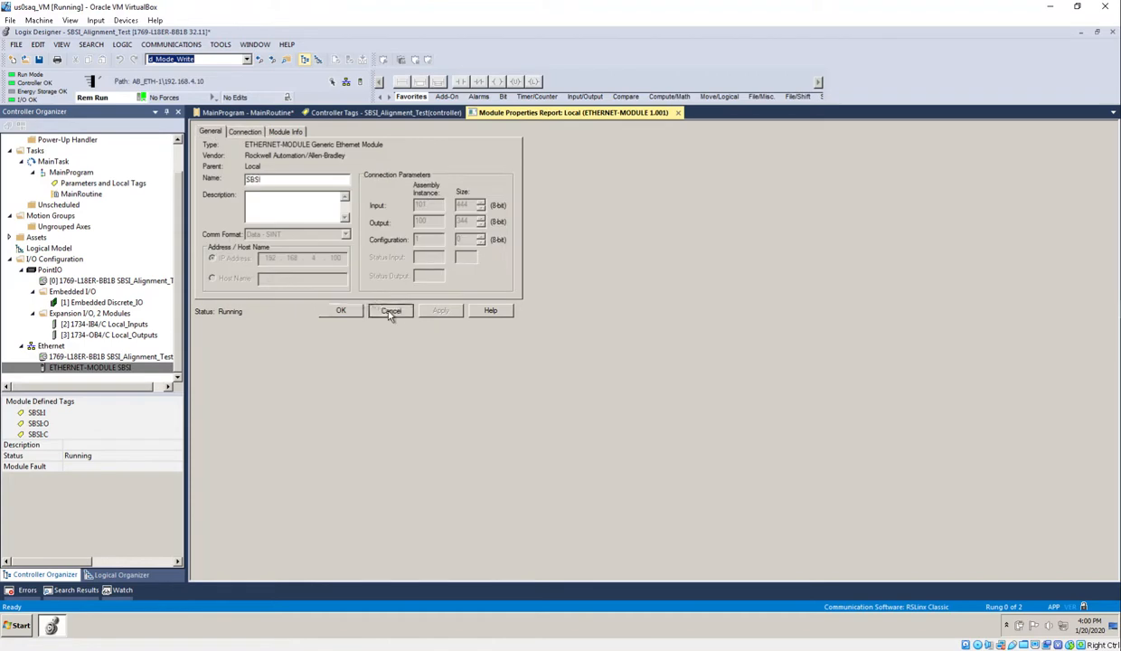
click(83, 370)
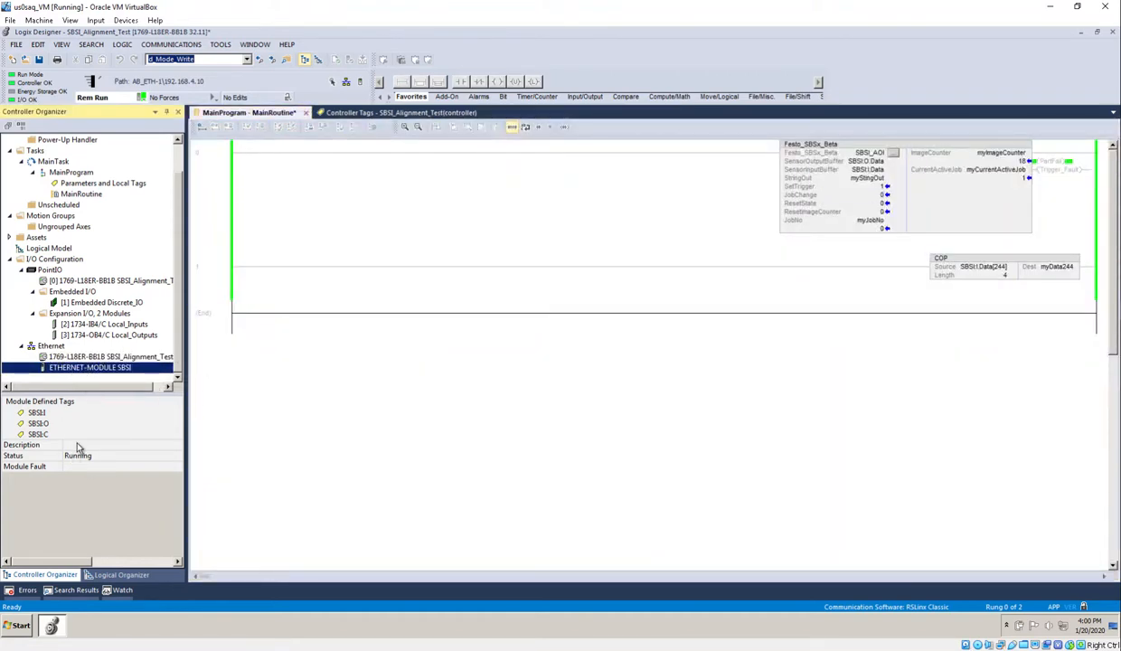
key(ctrl)
key(ctrl)
key(ctrl)
scroll(180, 245, up, 1)
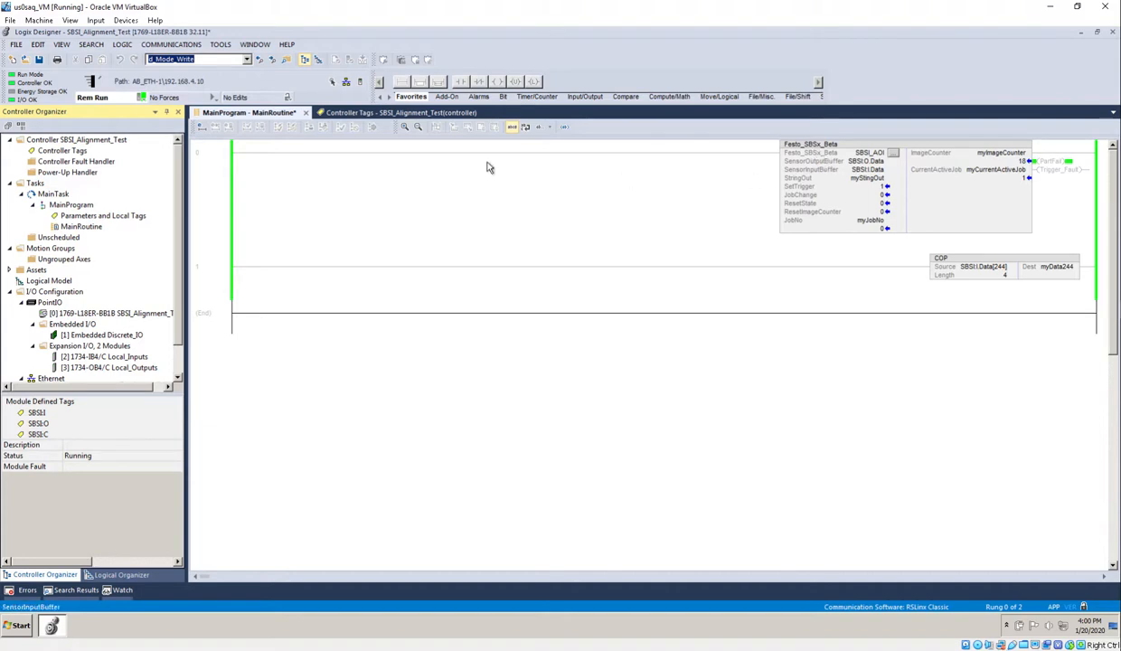
In MainRoutine, set the SetTrigger input of the Festo_SBSx_Beta instruction on rung 0 to 0.
click(196, 178)
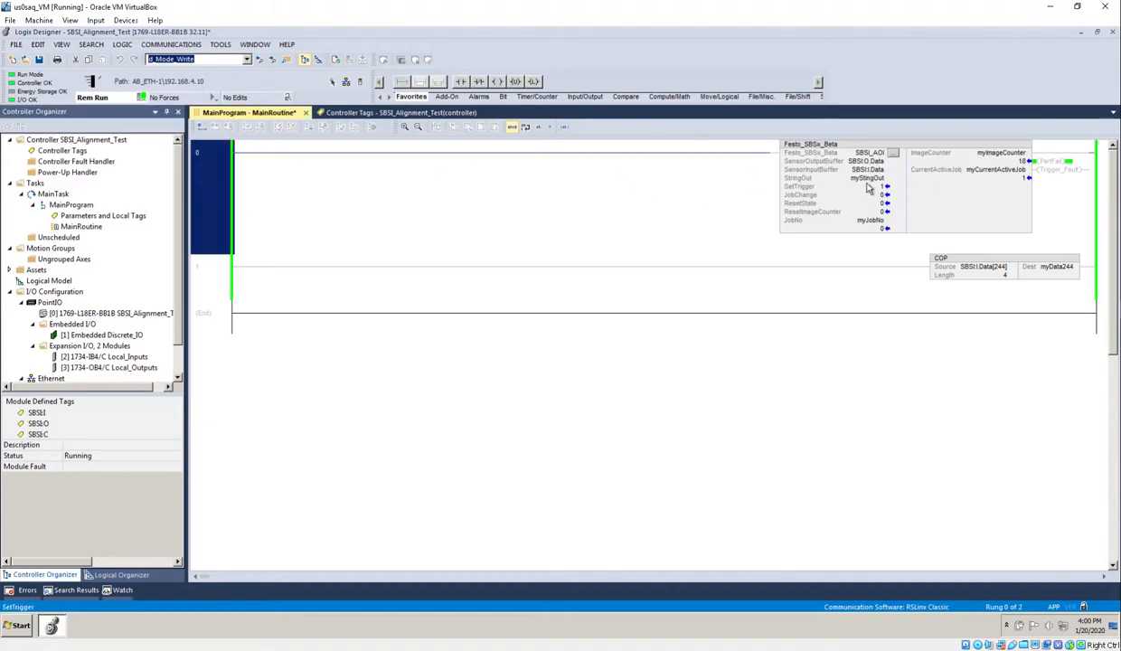
click(819, 148)
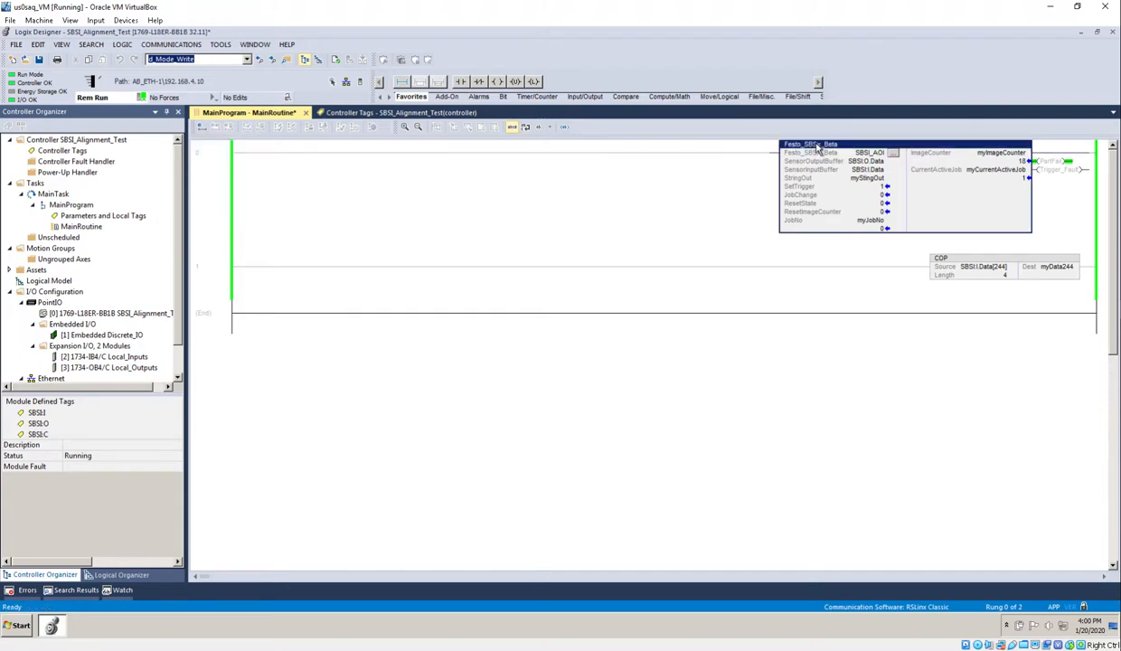
click(884, 188)
text(0)
key(Return)
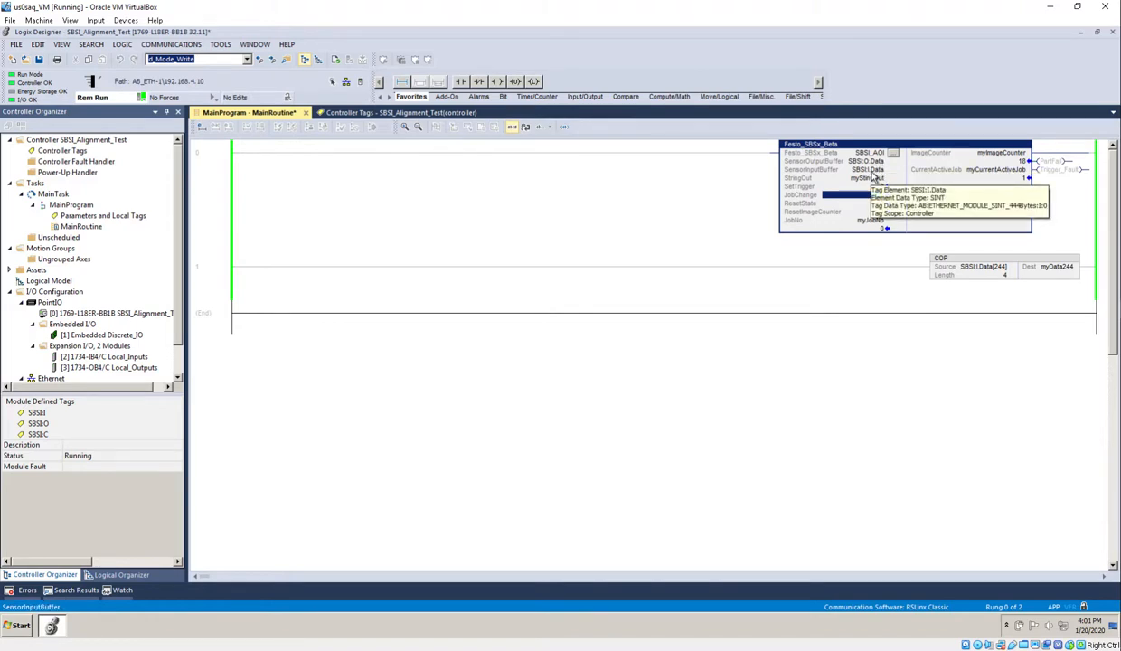
Select the SensorInputBuffer operand of the Festo_SBSx_Beta instruction and take the project offline from the controller.
click(870, 171)
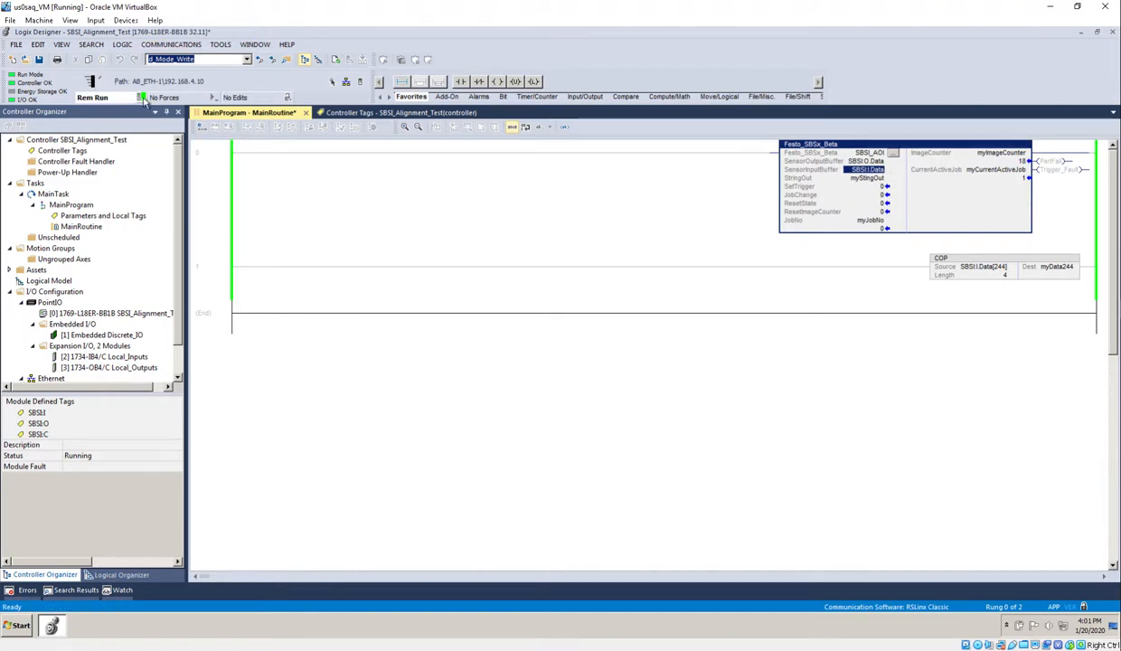
click(143, 102)
click(158, 110)
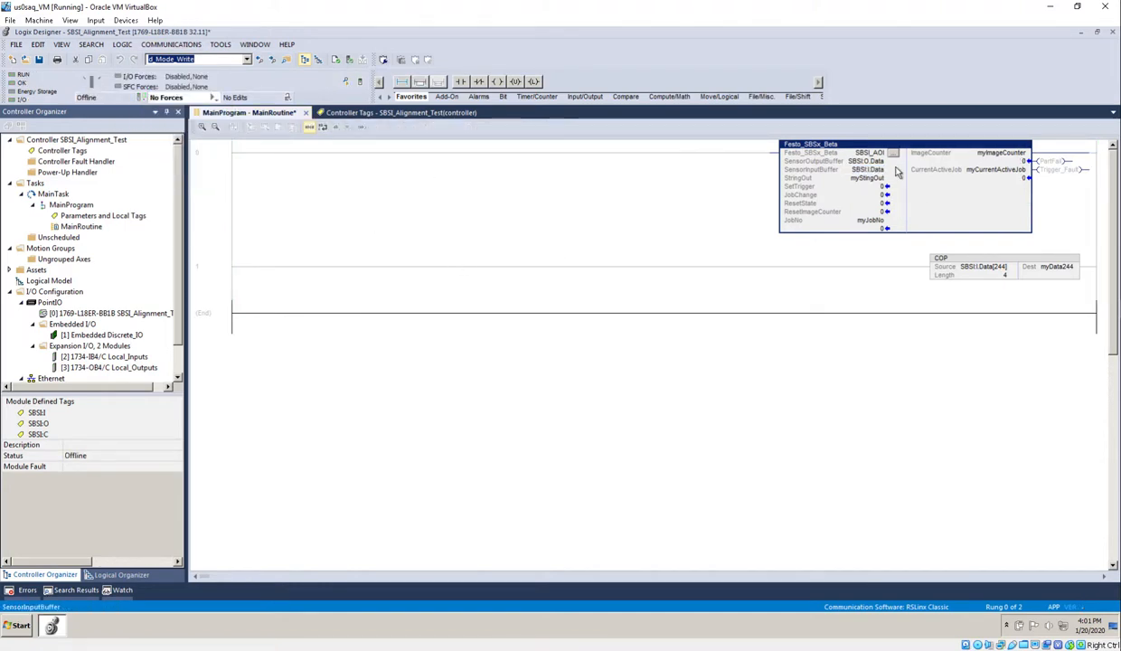
Check the tag selections for SensorInputBuffer and SensorOutputBuffer on the Festo_SBSx_Beta instruction without changing them.
double_click(867, 170)
click(888, 170)
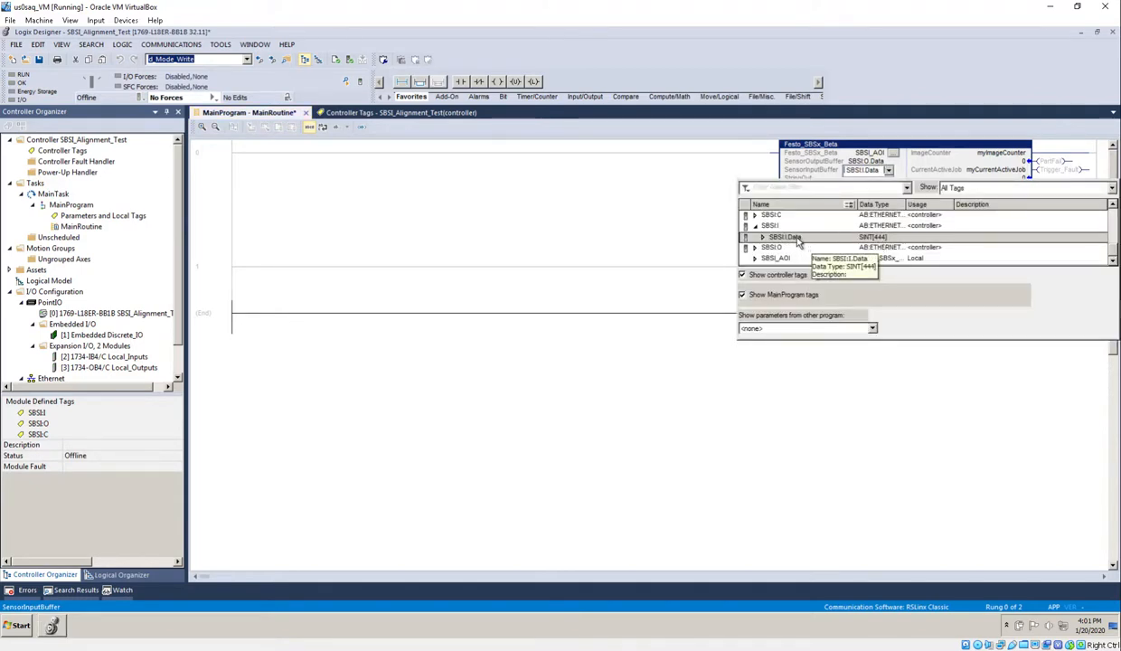
click(653, 217)
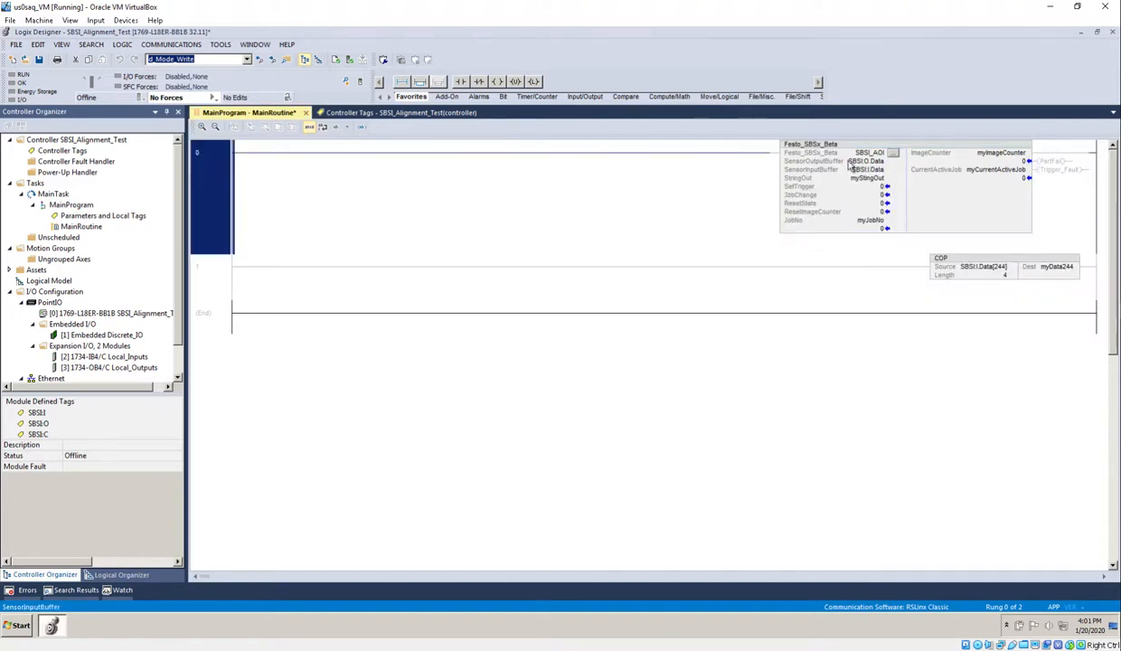
click(859, 161)
click(897, 162)
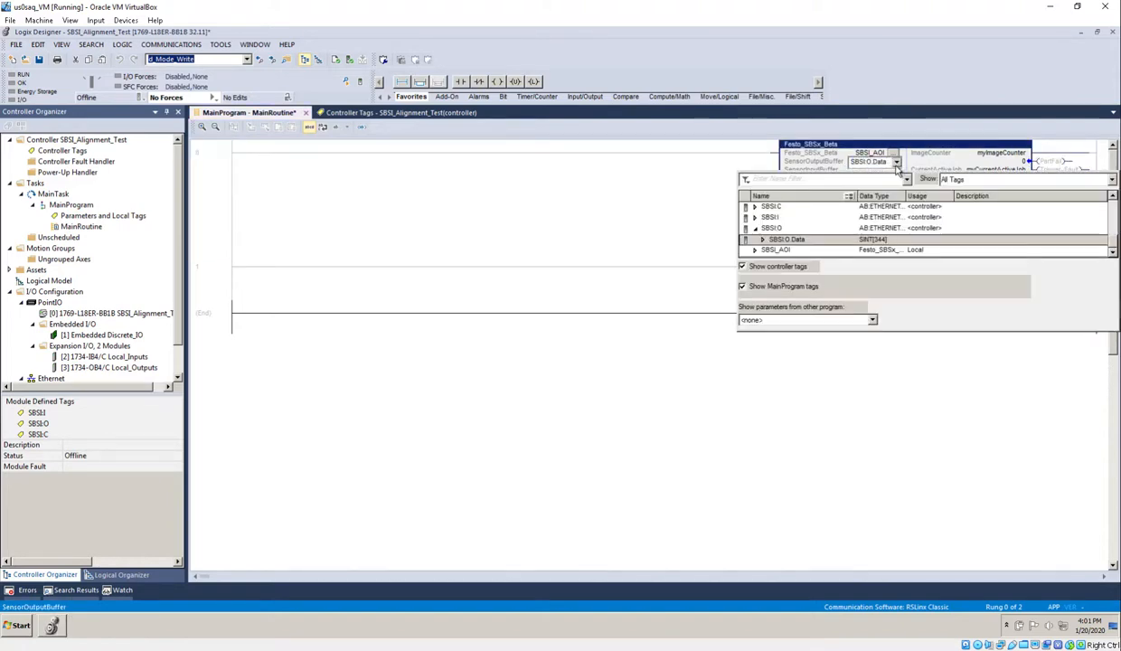
click(615, 207)
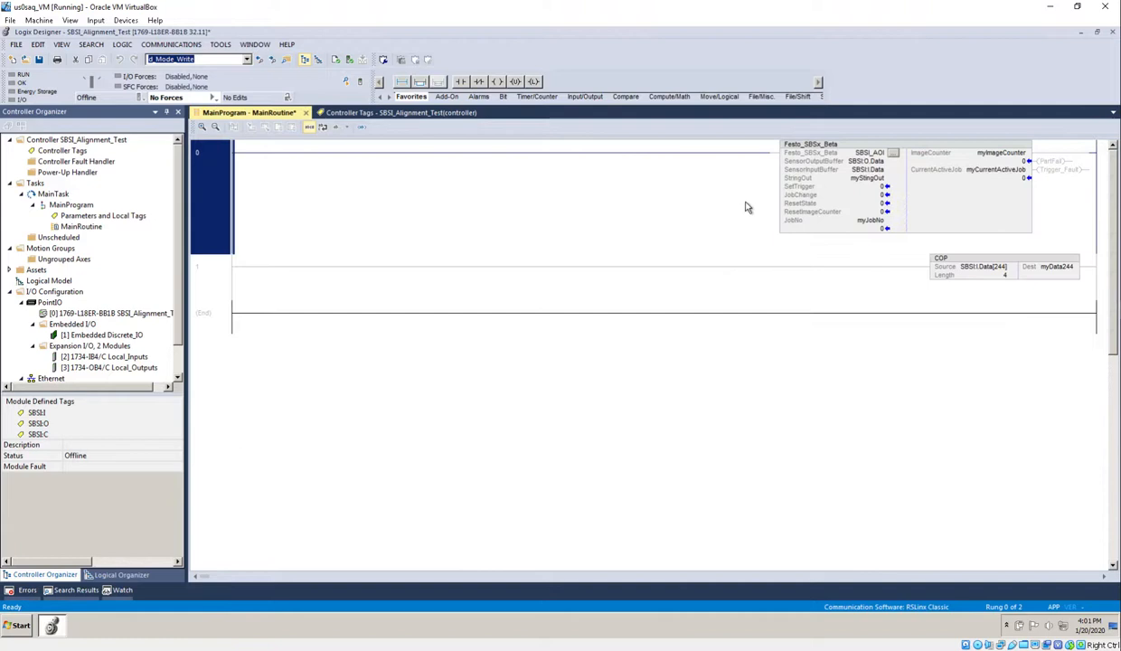
Review the instruction's StringOut, JobNo and CurrentActiveJob tags and the COP instruction on rung 1.
click(876, 183)
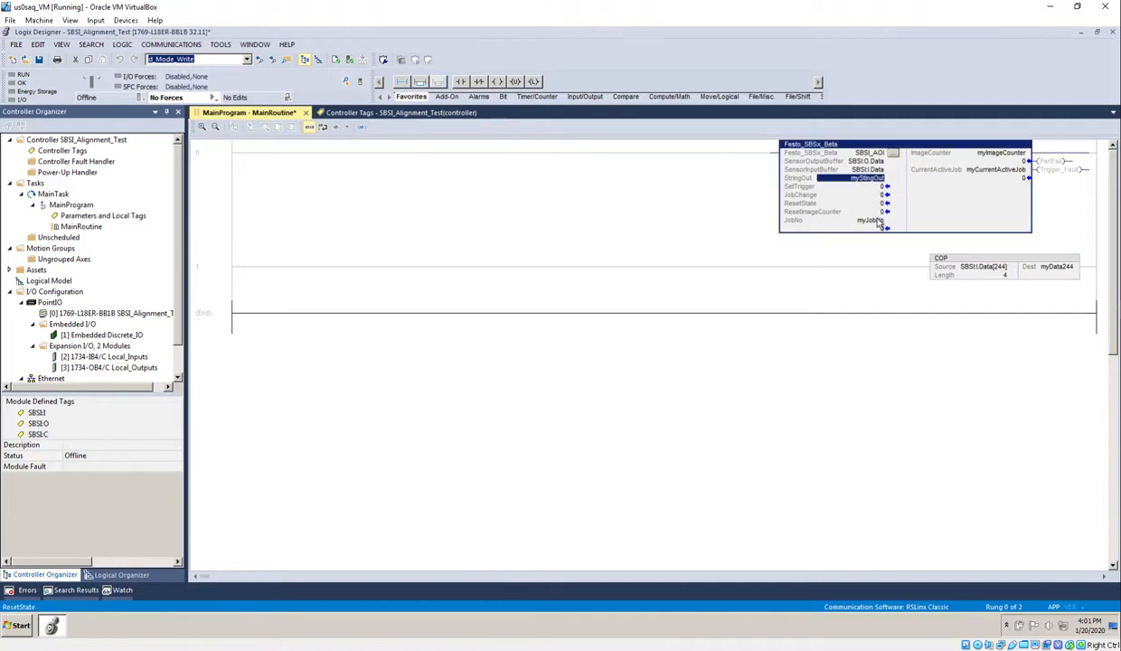
click(850, 219)
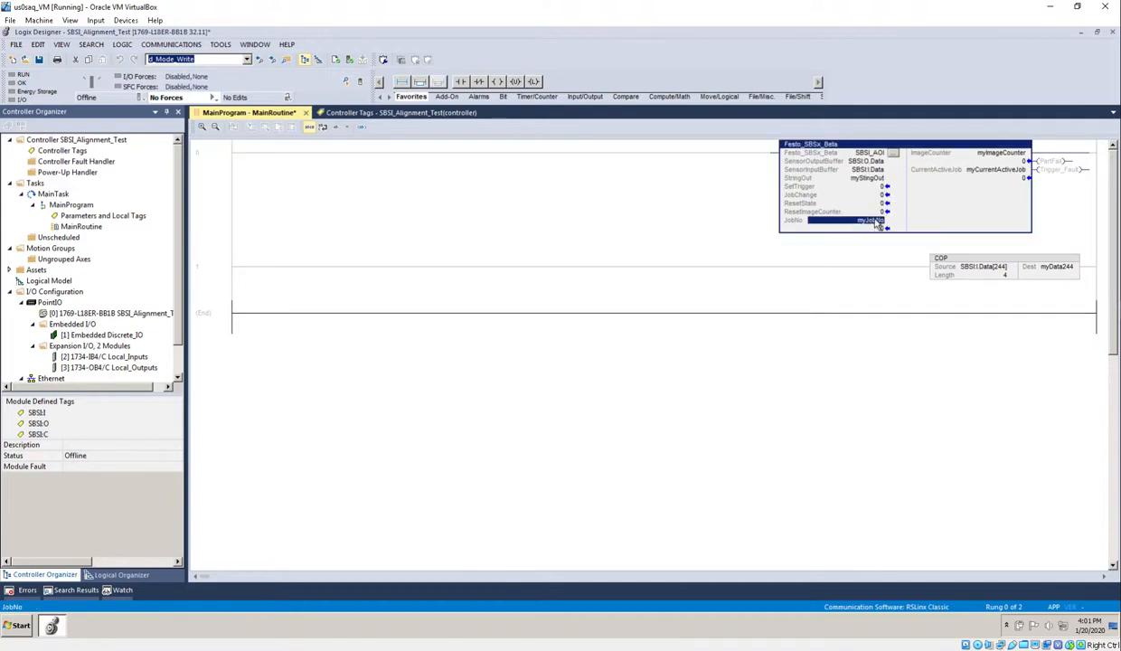
click(992, 171)
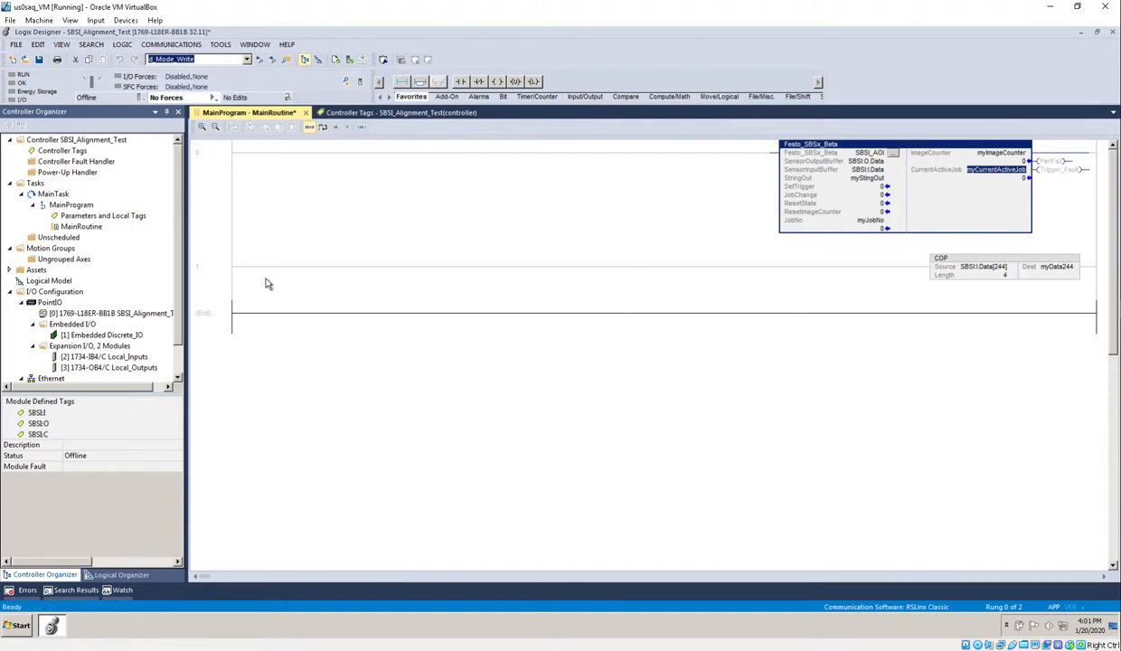
click(232, 283)
click(977, 262)
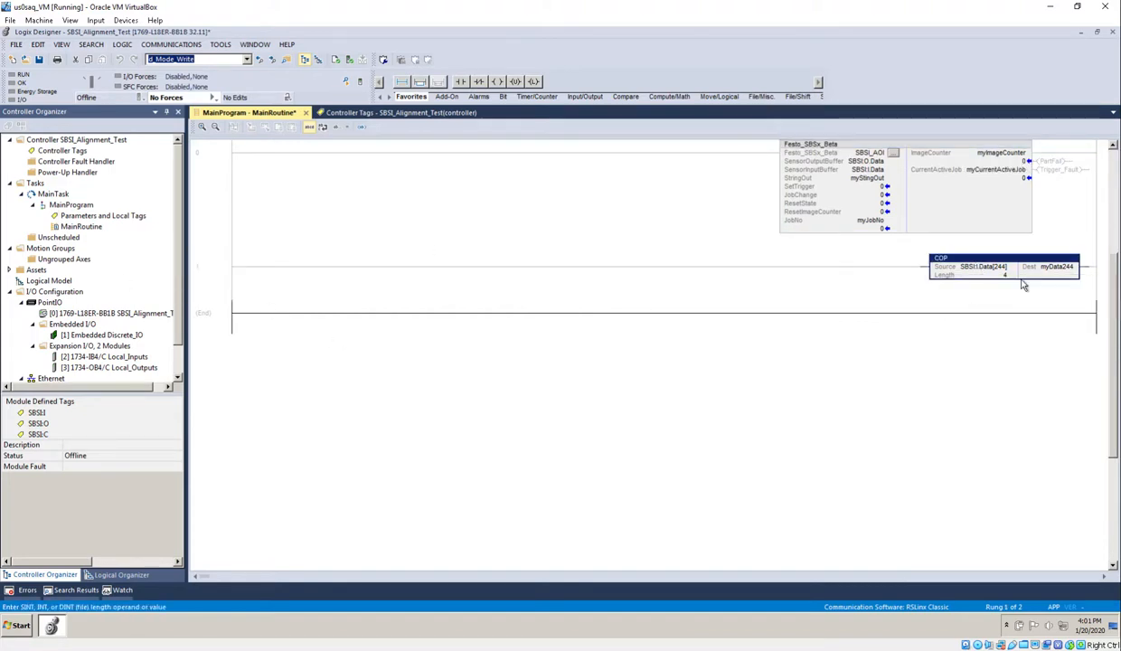
Switch to Vision Sensor Configuration Studio, stop the sensor and check the Detector1 payload entry in the output telegram.
drag(0, 148, 651, 96)
scroll(515, 362, down, 4)
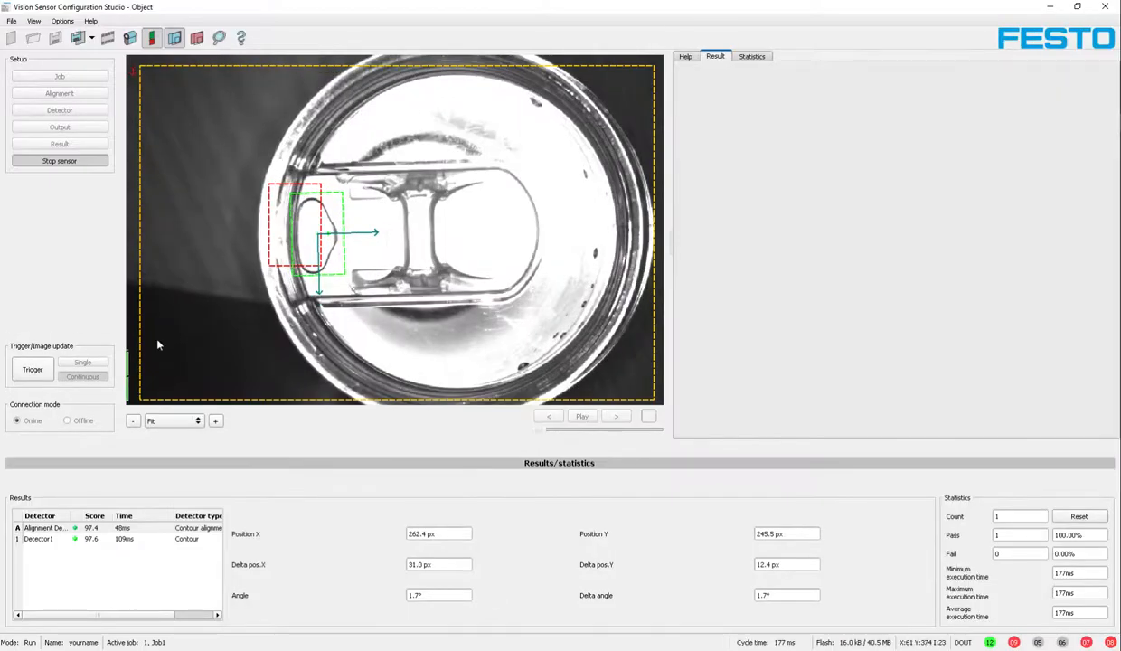
click(62, 162)
click(77, 128)
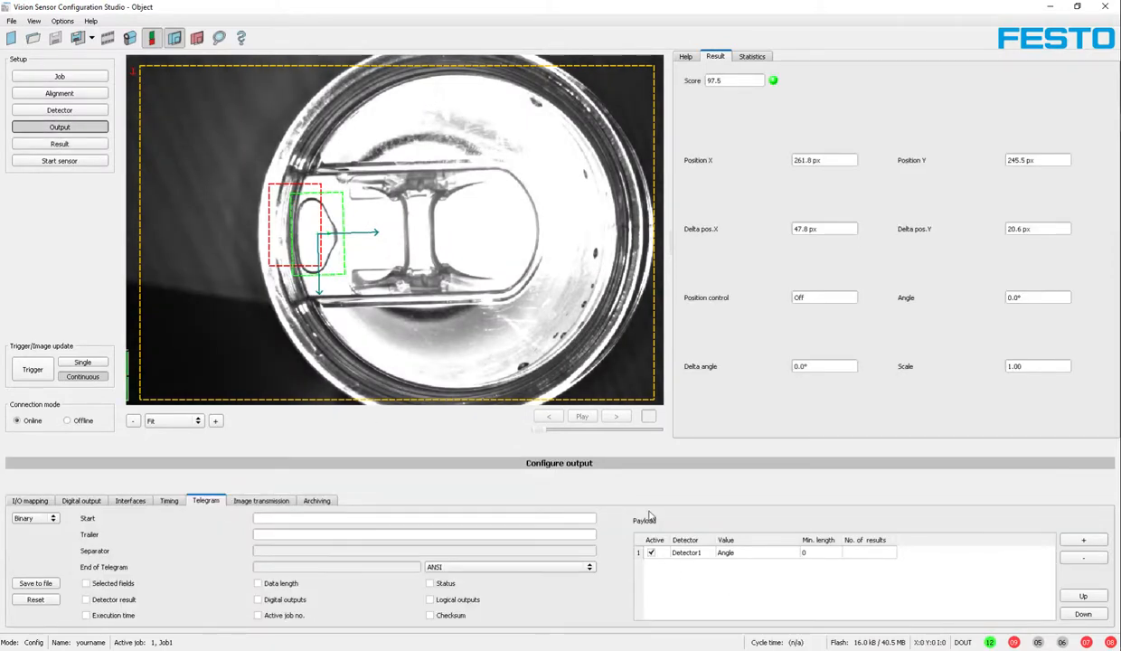
key(ctrl)
key(ctrl)
key(ctrl)
key(ctrl)
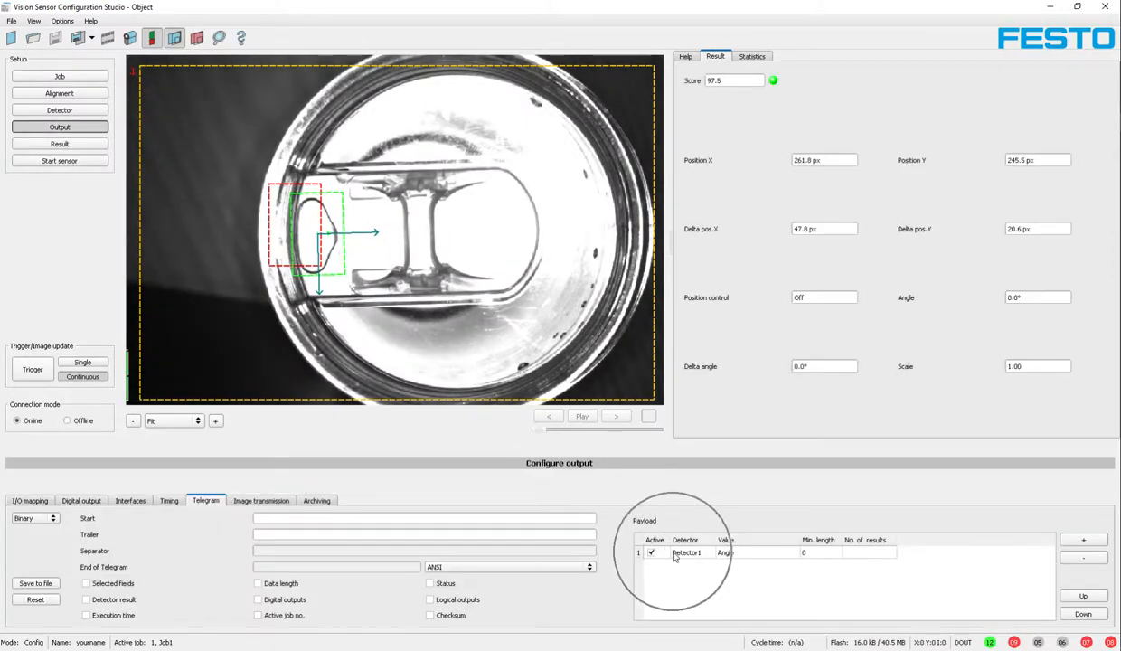
key(ctrl)
key(ctrl)
key(ctrl)
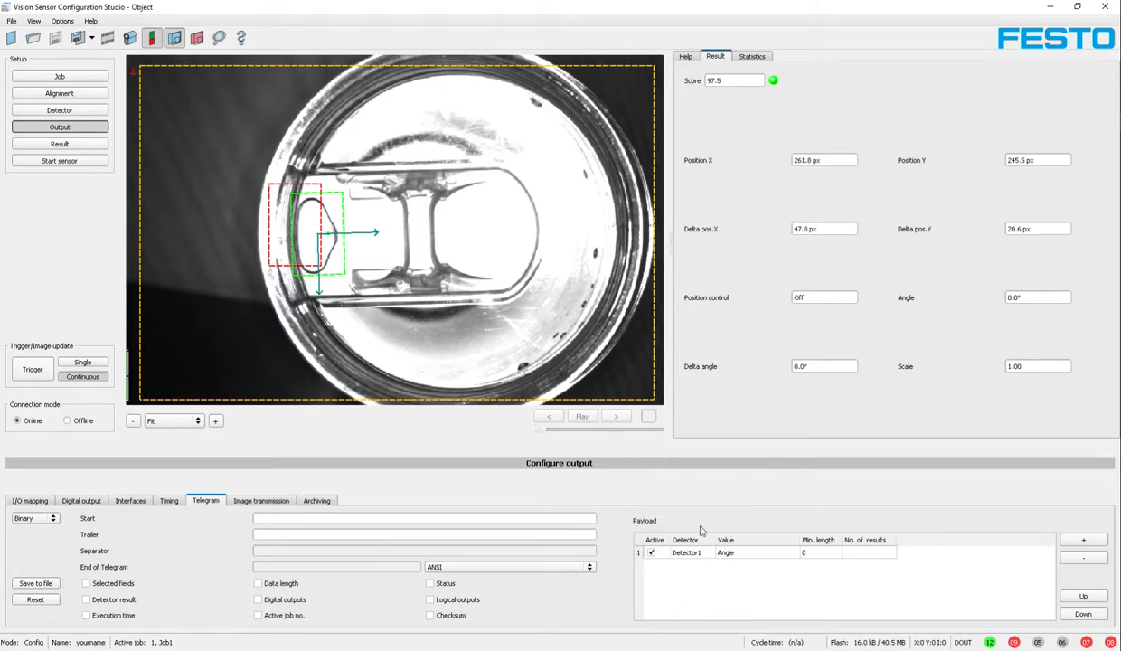
Switch to the Vision Sensor manual and find section 5.7.7.2 on the EtherNet/IP assembly response.
key(alt+Tab)
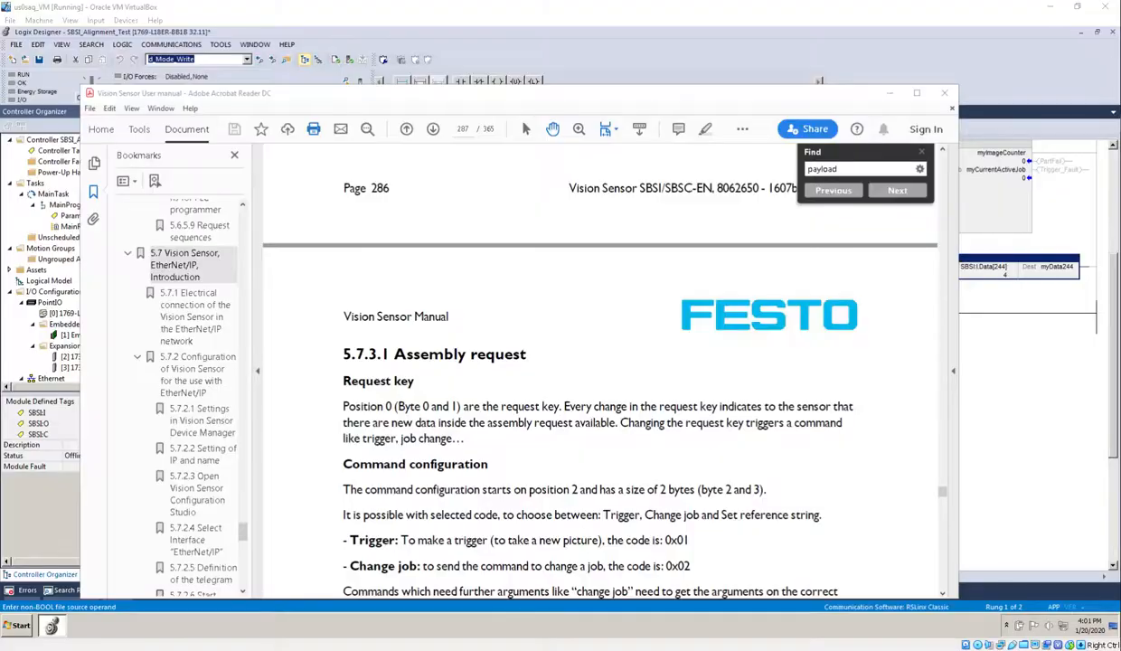
scroll(537, 307, down, 15)
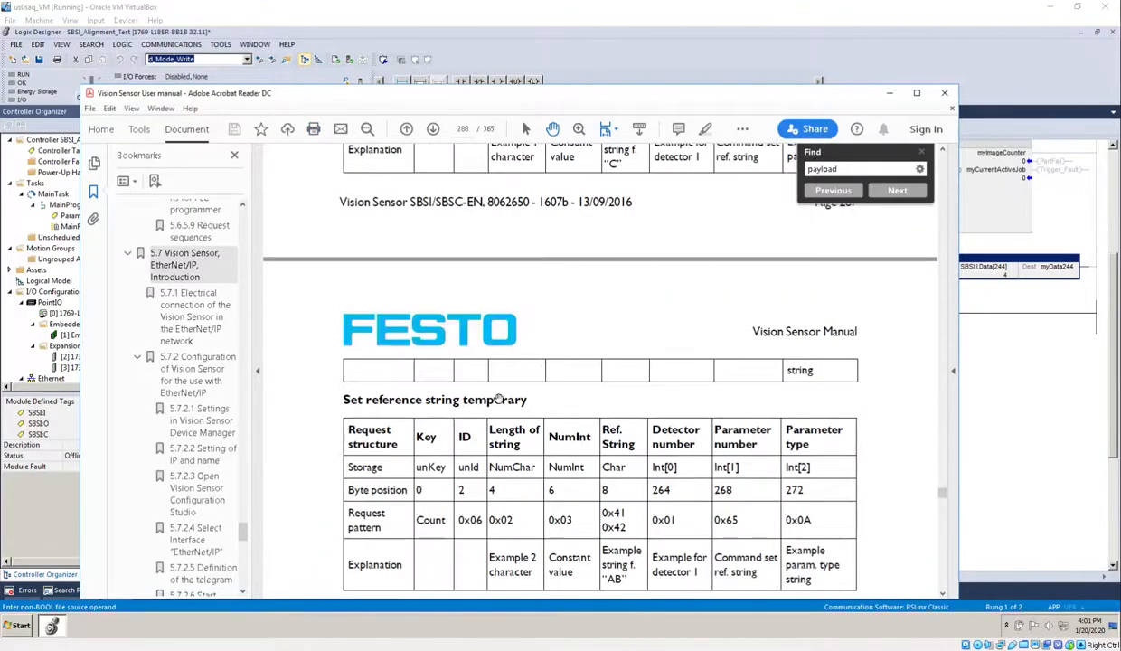
scroll(497, 405, down, 20)
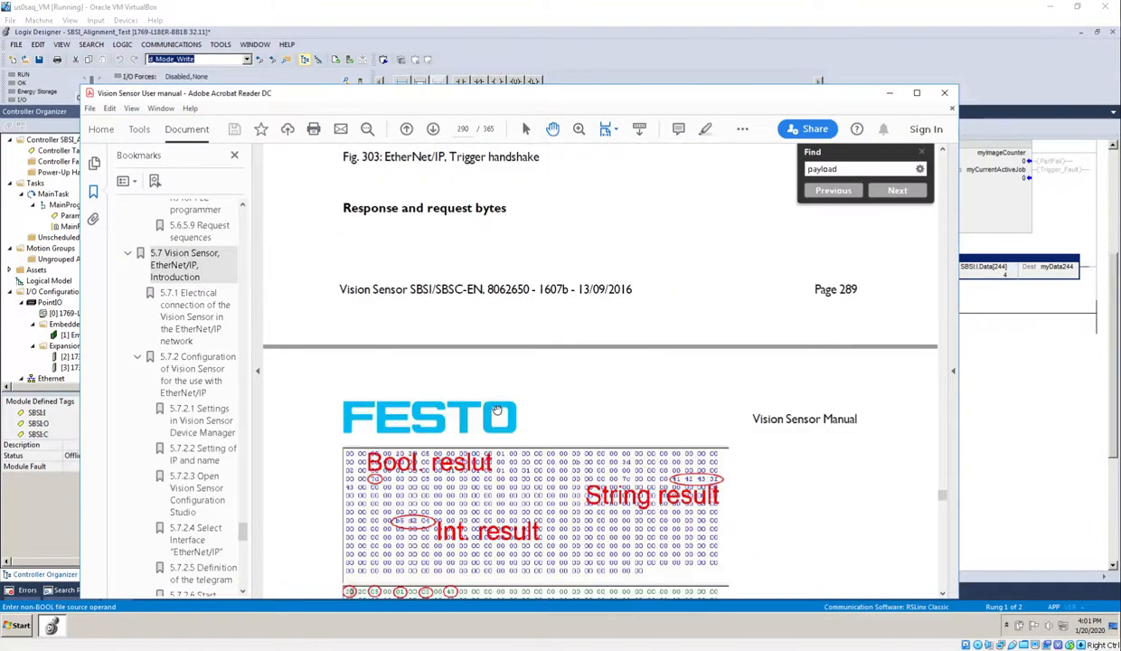
scroll(506, 414, down, 20)
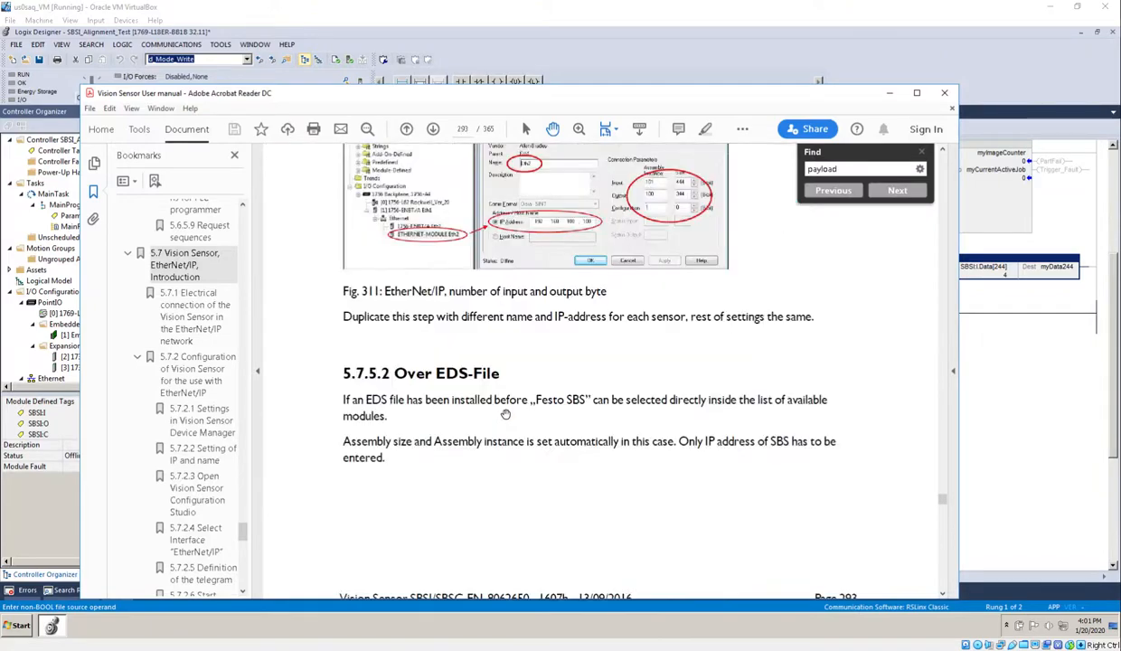
scroll(506, 414, down, 20)
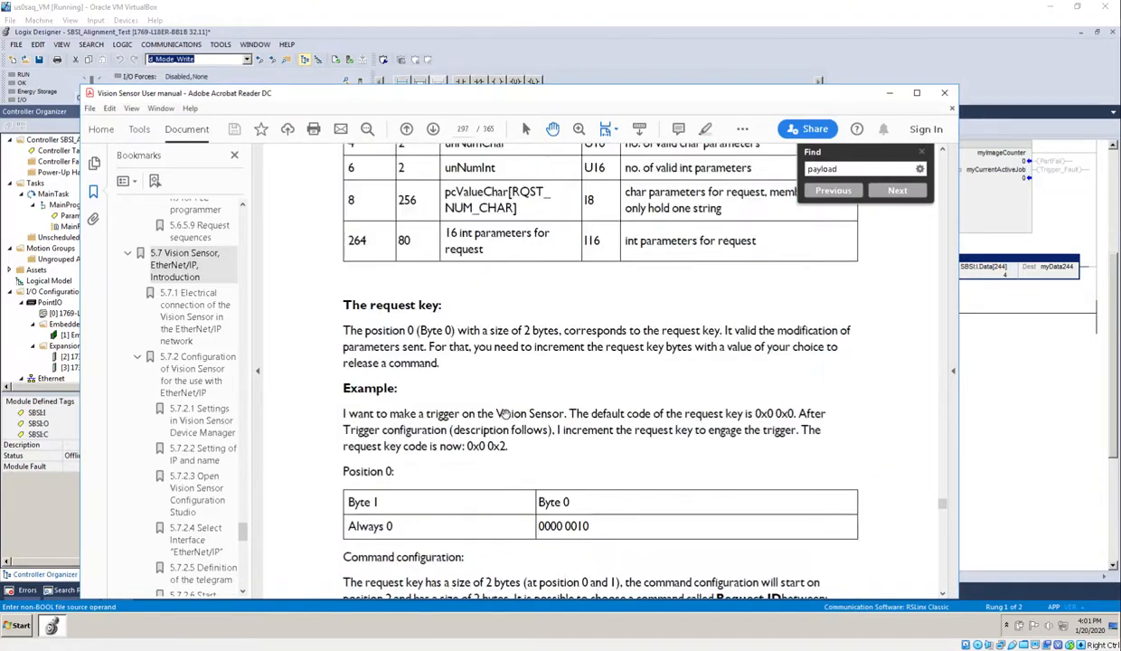
scroll(559, 427, down, 20)
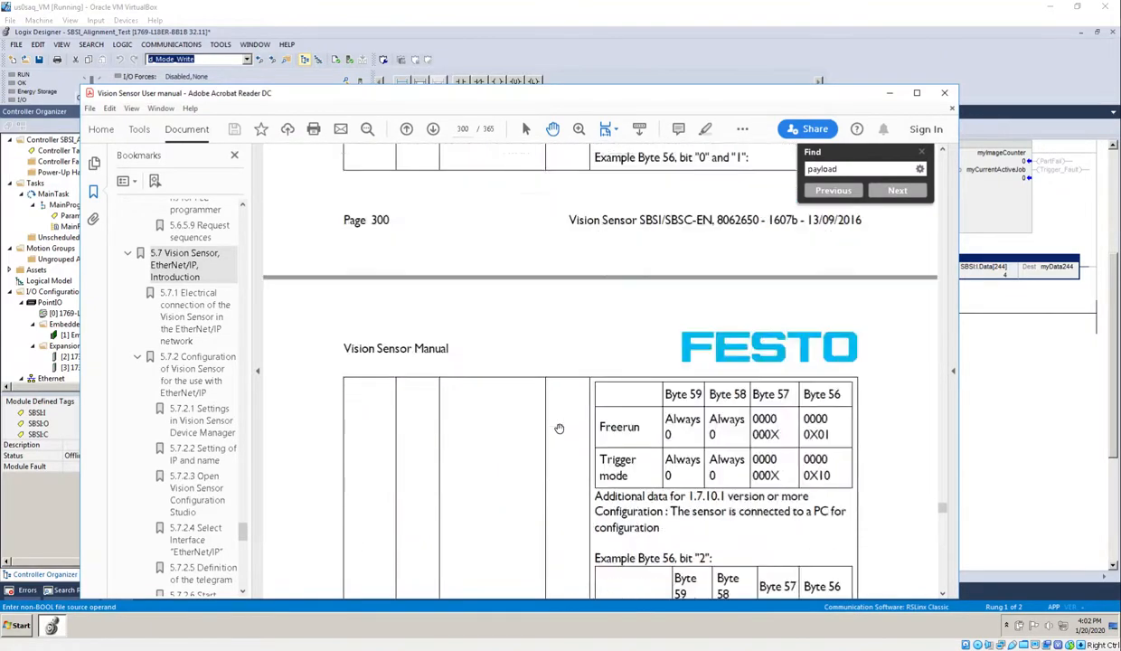
scroll(520, 371, up, 10)
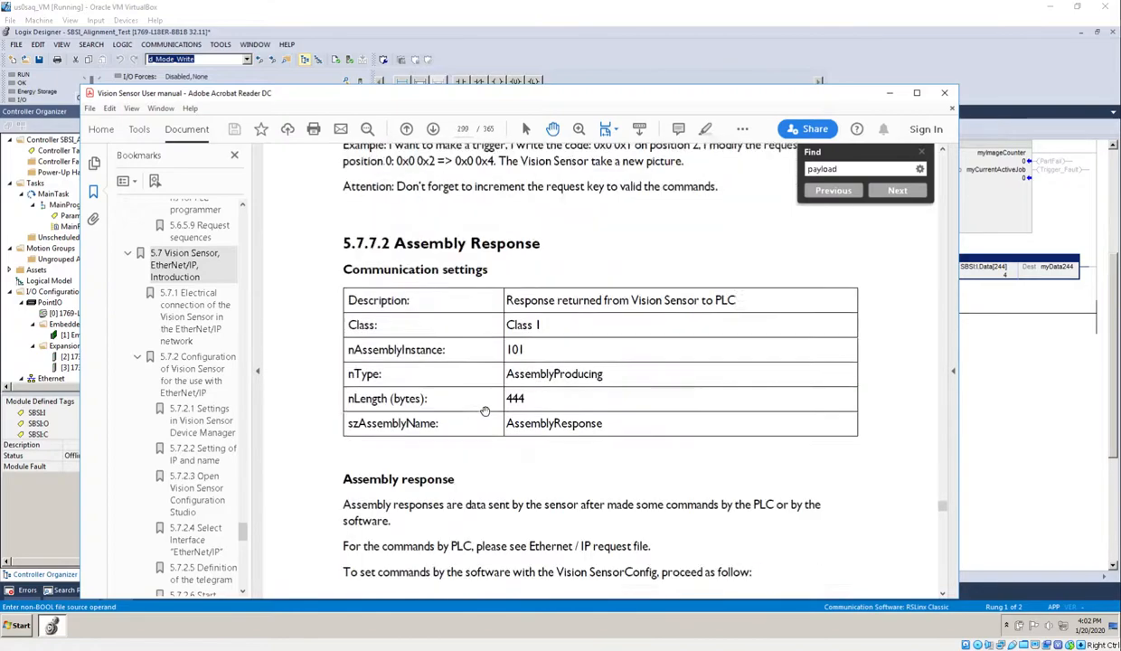
scroll(481, 400, up, 1)
Read down the assembly response table in the manual to the payload results entry at position 244.
scroll(541, 443, down, 15)
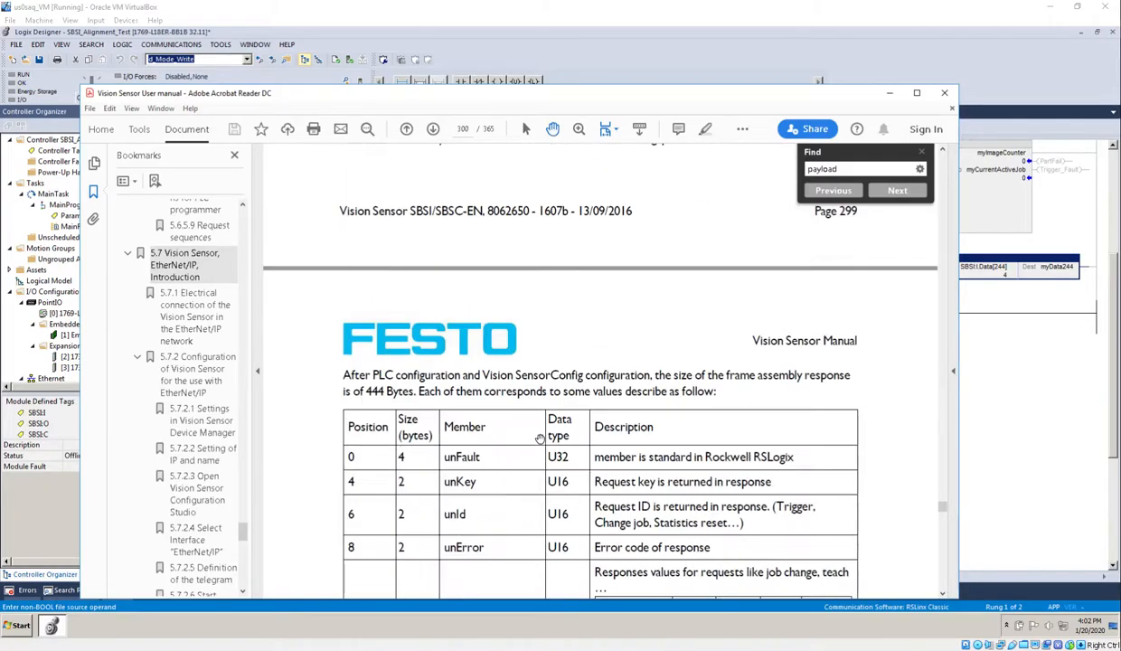
scroll(541, 444, down, 20)
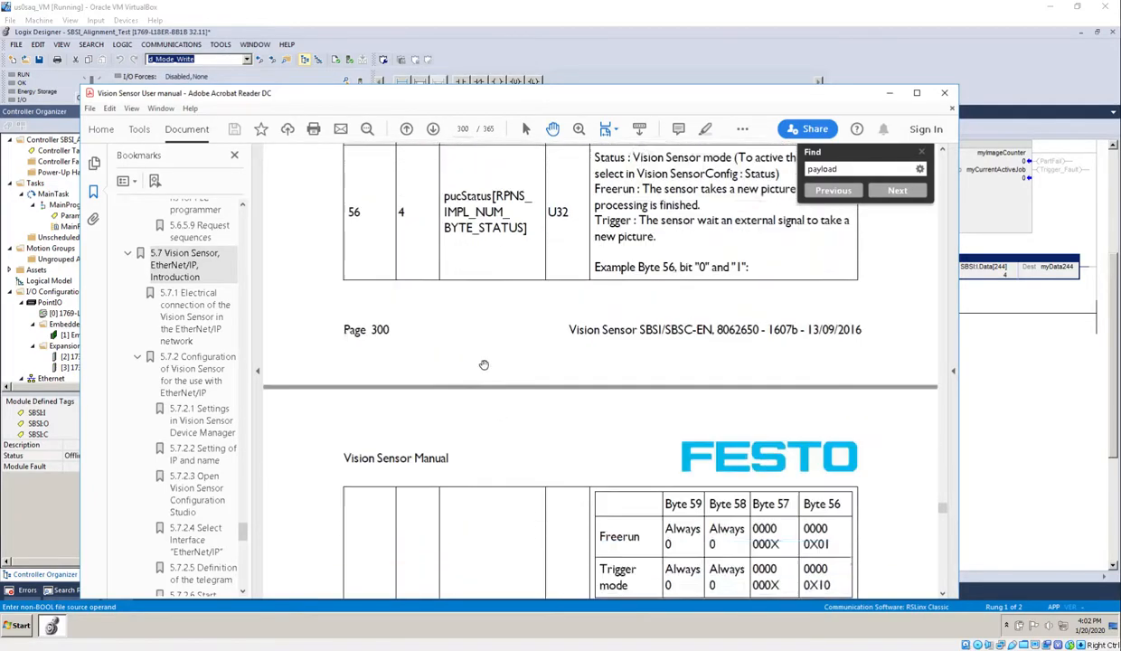
scroll(495, 389, down, 20)
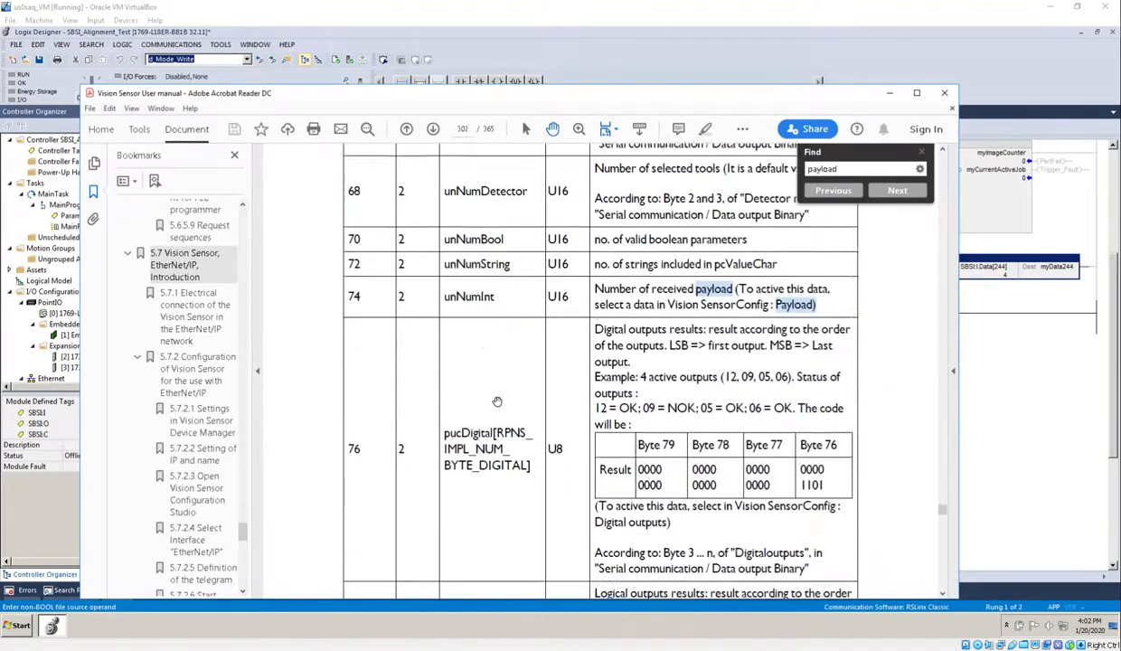
scroll(491, 406, down, 20)
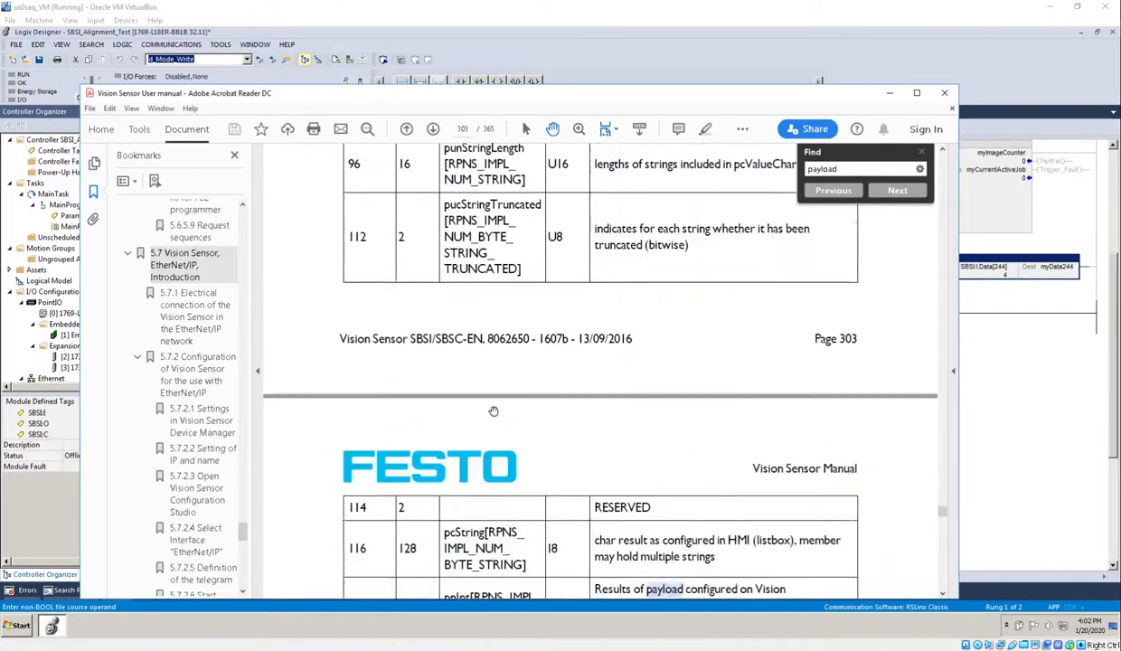
right_click(491, 407)
click(445, 364)
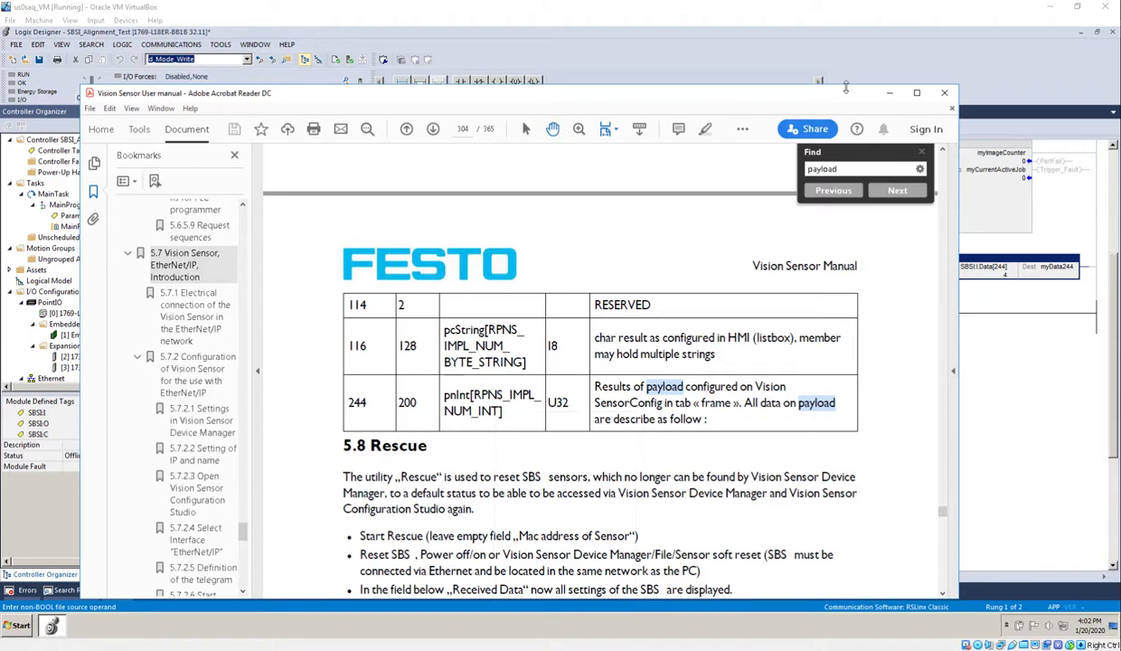
Minimize the manual and check the COP instruction's Source SBSI:I.Data[244], Length and Dest myData244 in Logix Designer.
click(890, 93)
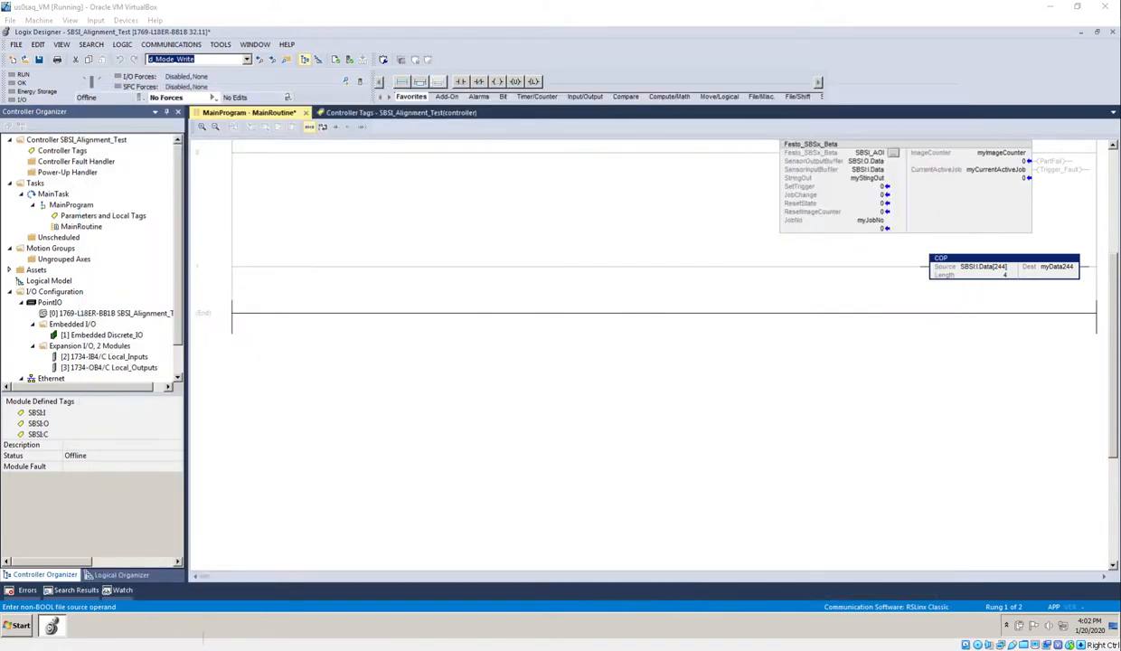
click(794, 398)
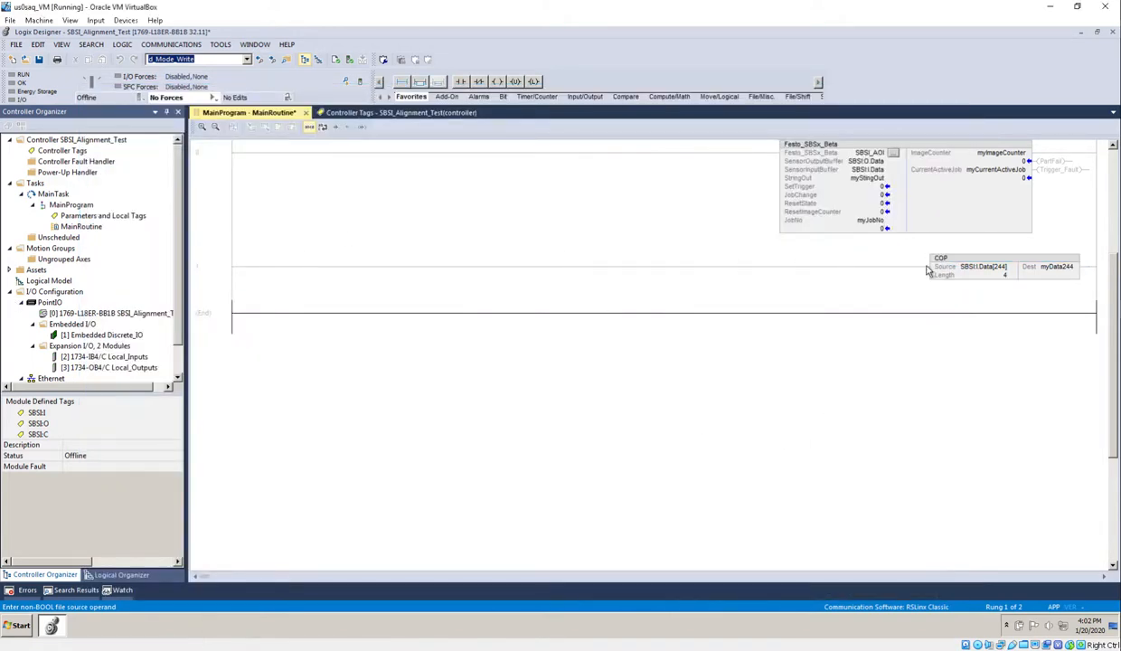
click(996, 272)
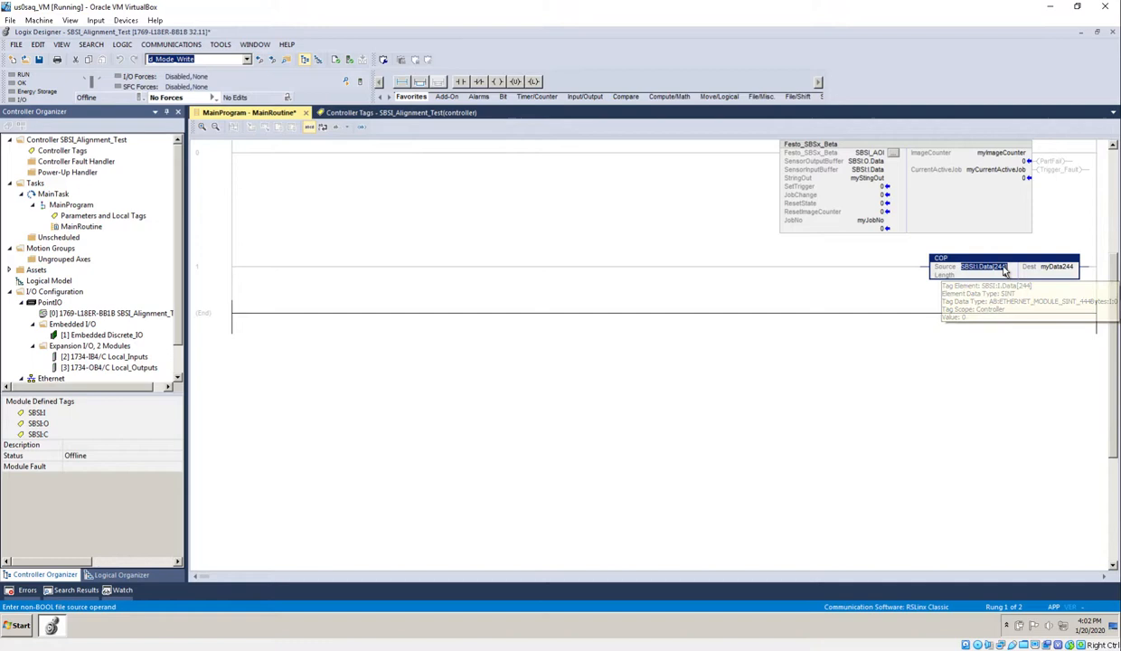
click(984, 275)
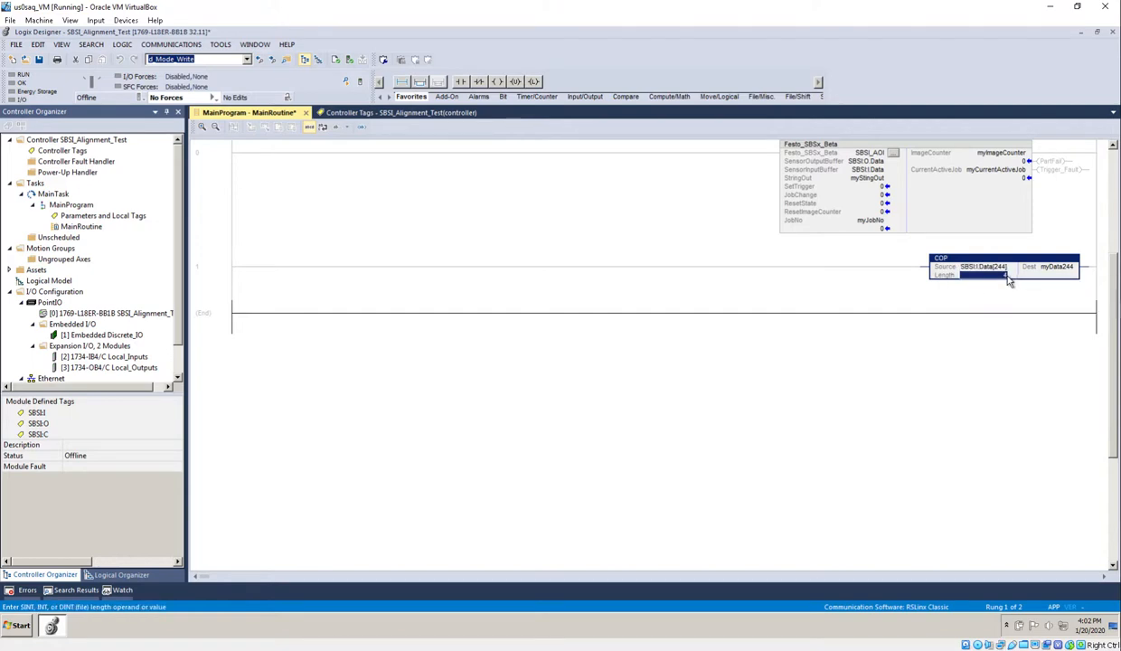
click(1005, 272)
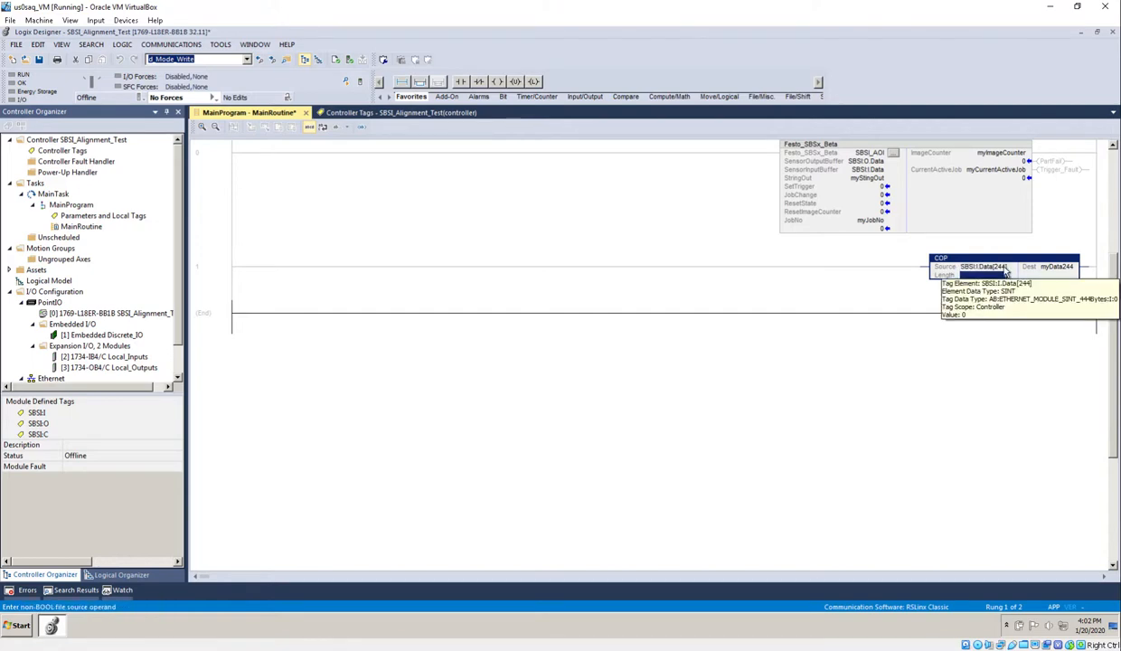
click(1065, 268)
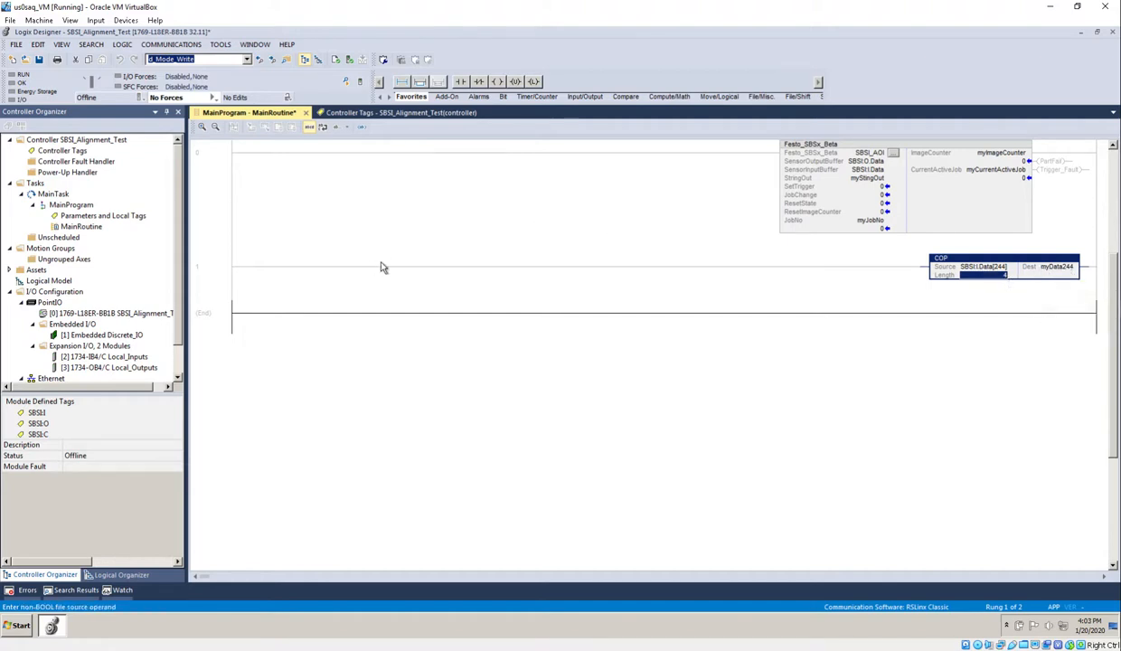
Go online with the SBSI_Alignment_Test controller.
click(145, 98)
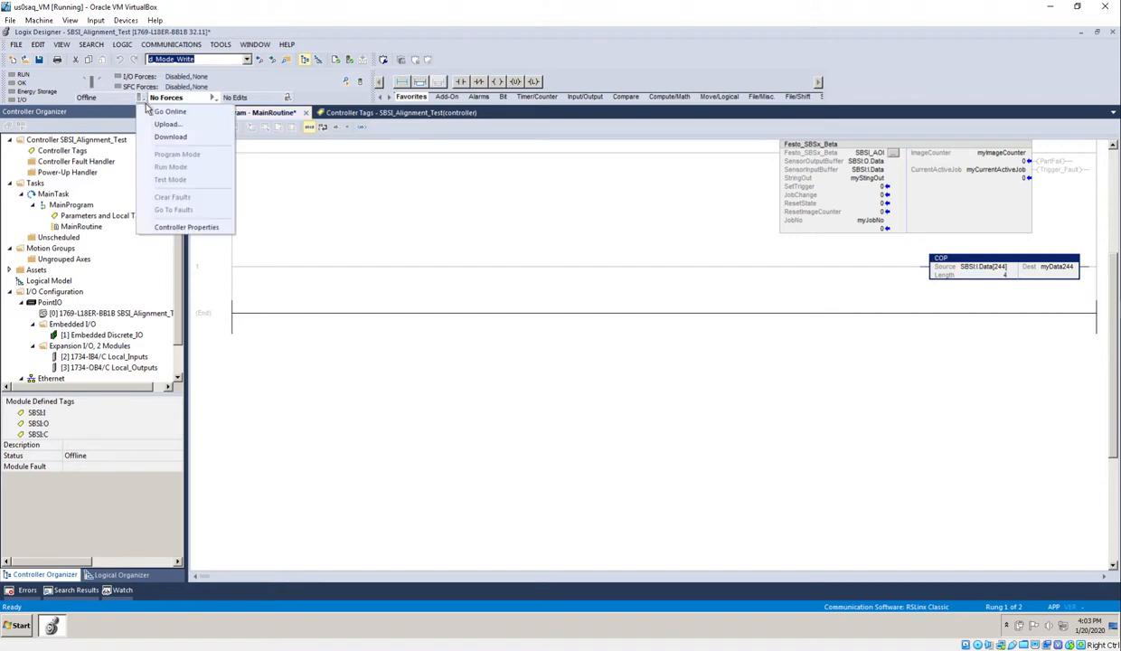
click(149, 110)
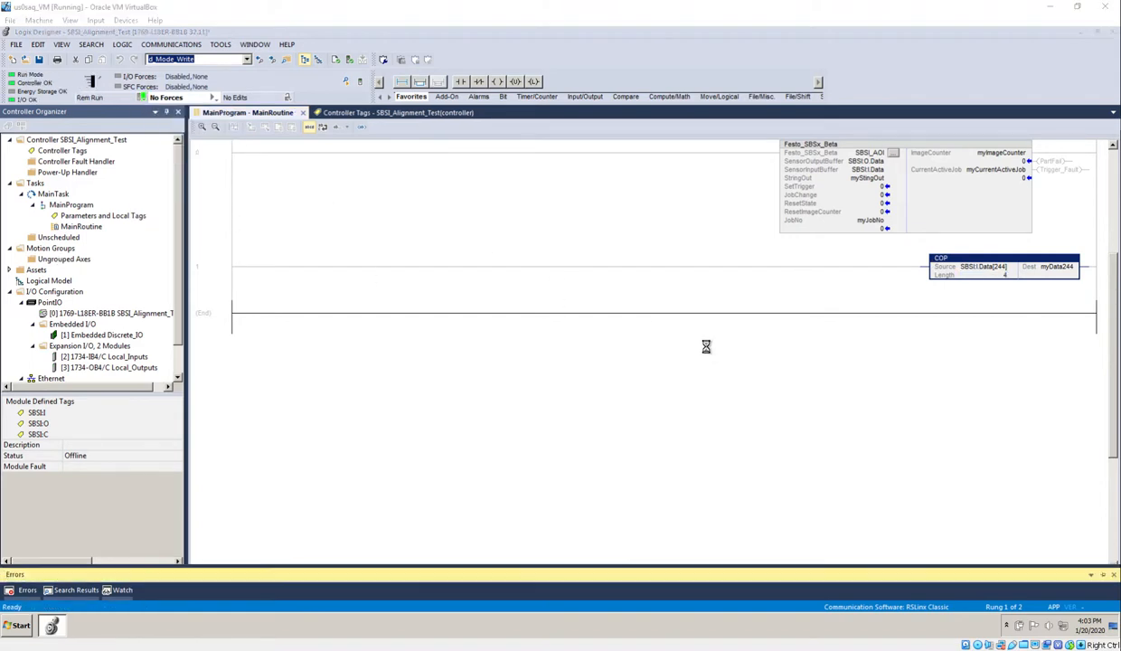
click(704, 223)
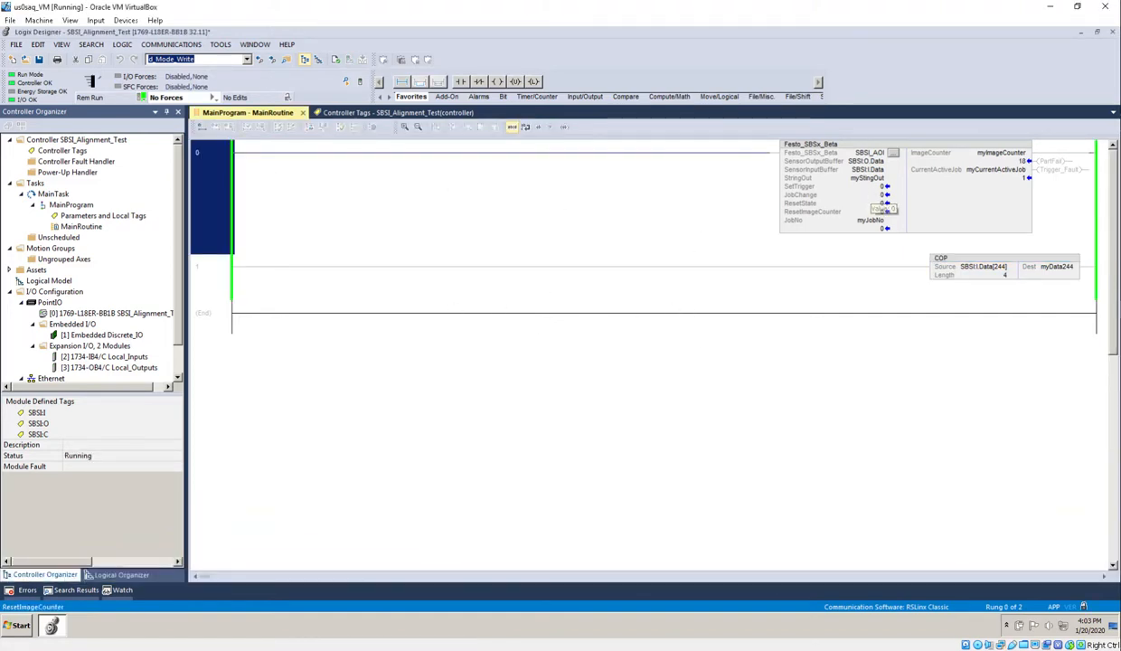
Arrange Vision Sensor Configuration Studio side by side with Logix Designer and display the results of Detector1.
drag(0, 110, 395, 94)
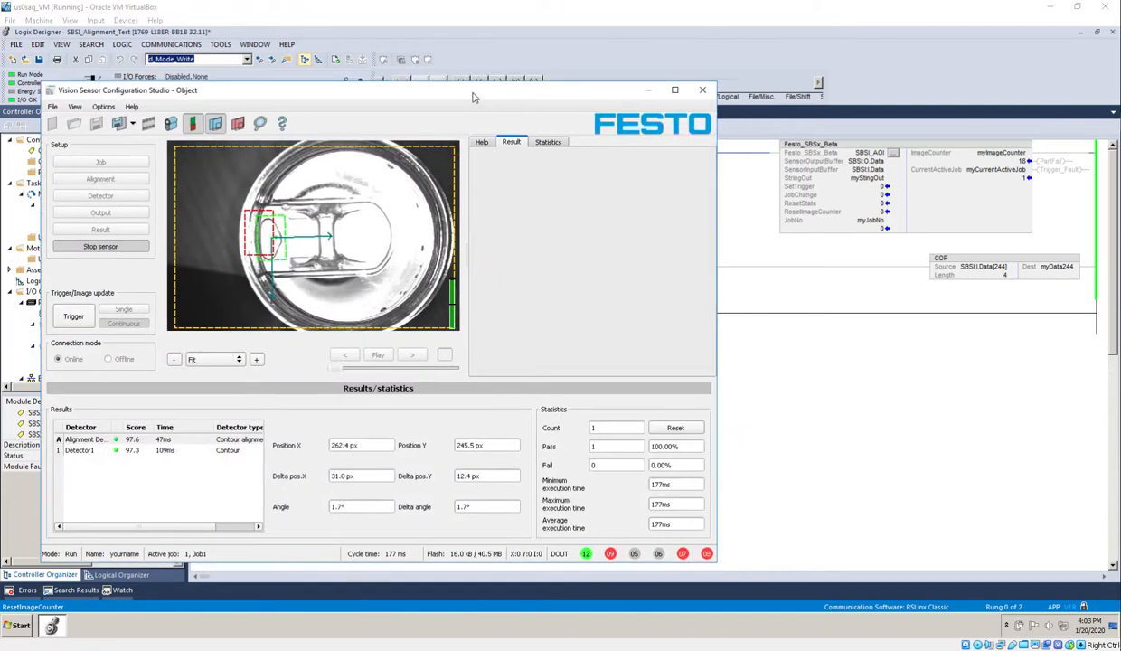
key(super+Left)
click(701, 90)
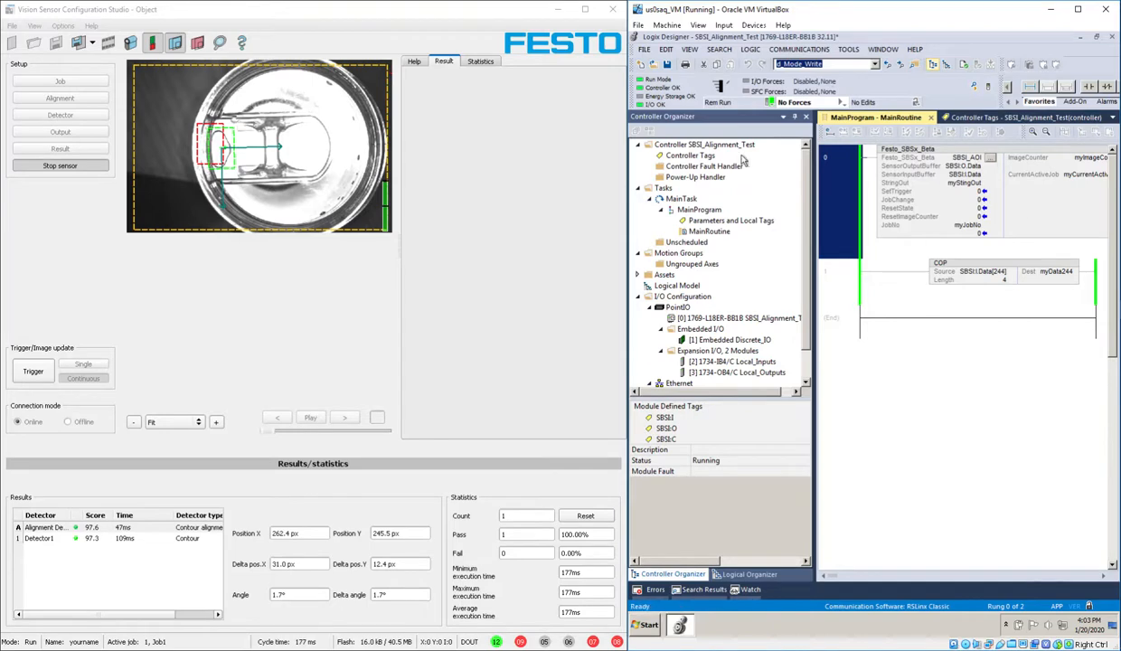
click(889, 577)
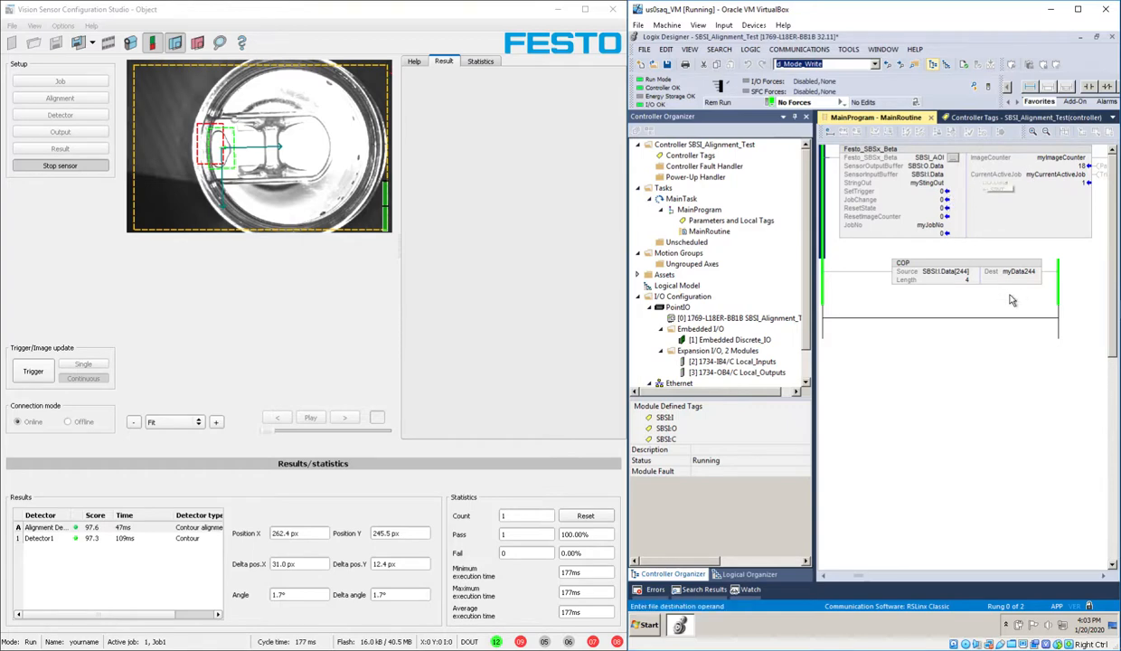
mouse_move(1023, 279)
click(48, 538)
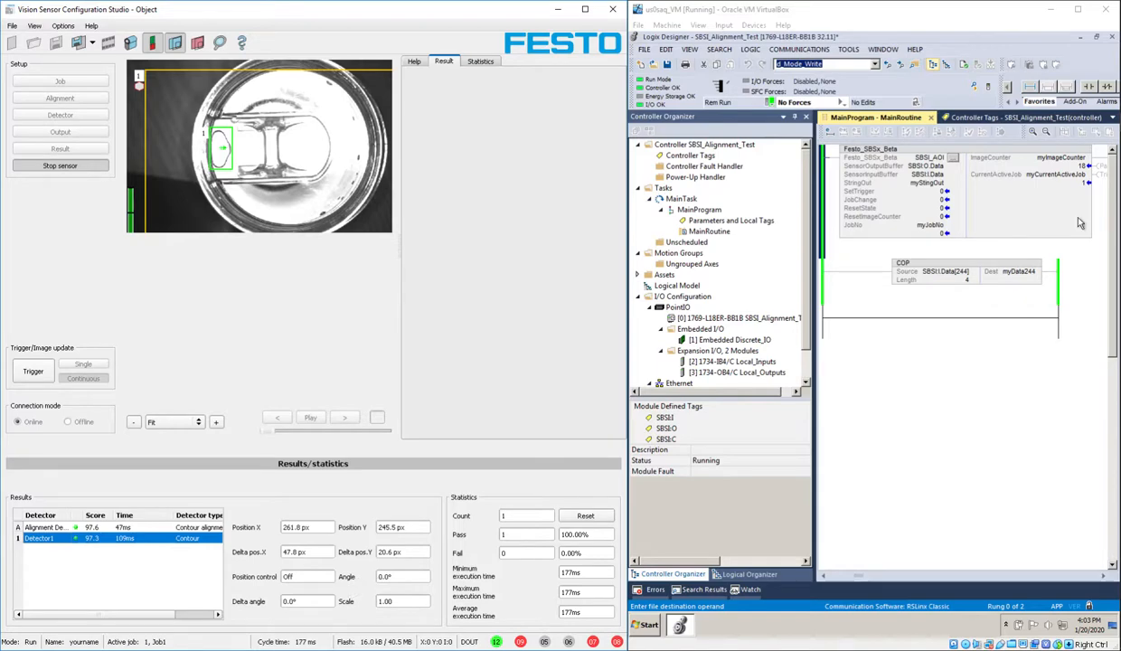
Trigger the sensor from the Festo_SBSx_Beta instruction by setting SetTrigger to 1, back to 0, and to 1 again.
click(888, 191)
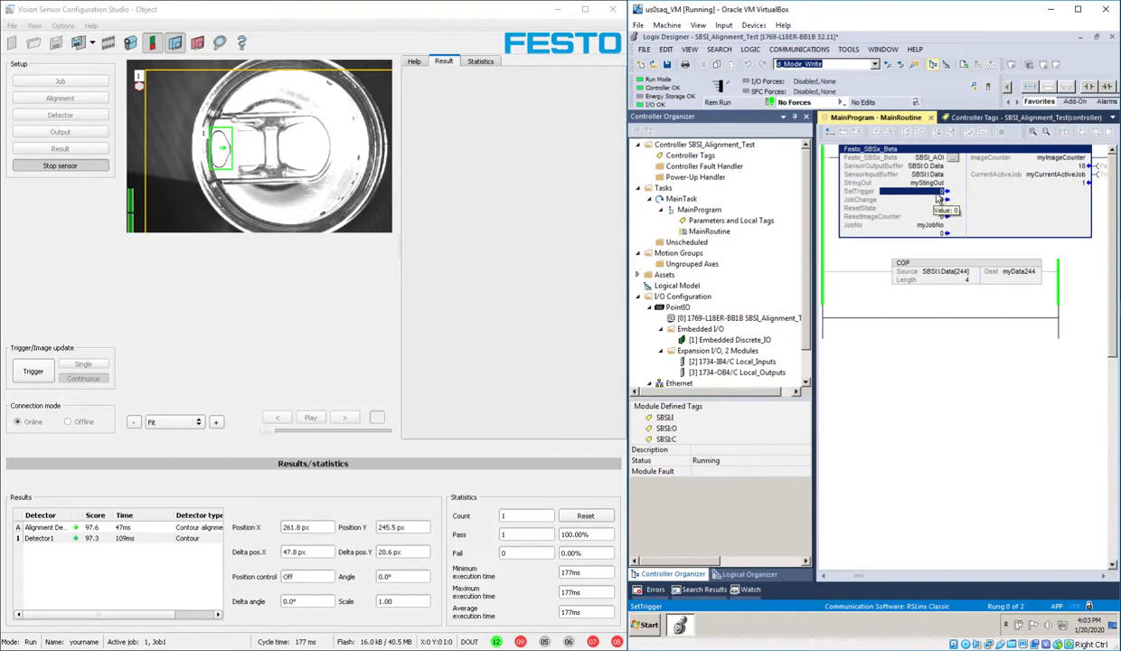
text(1)
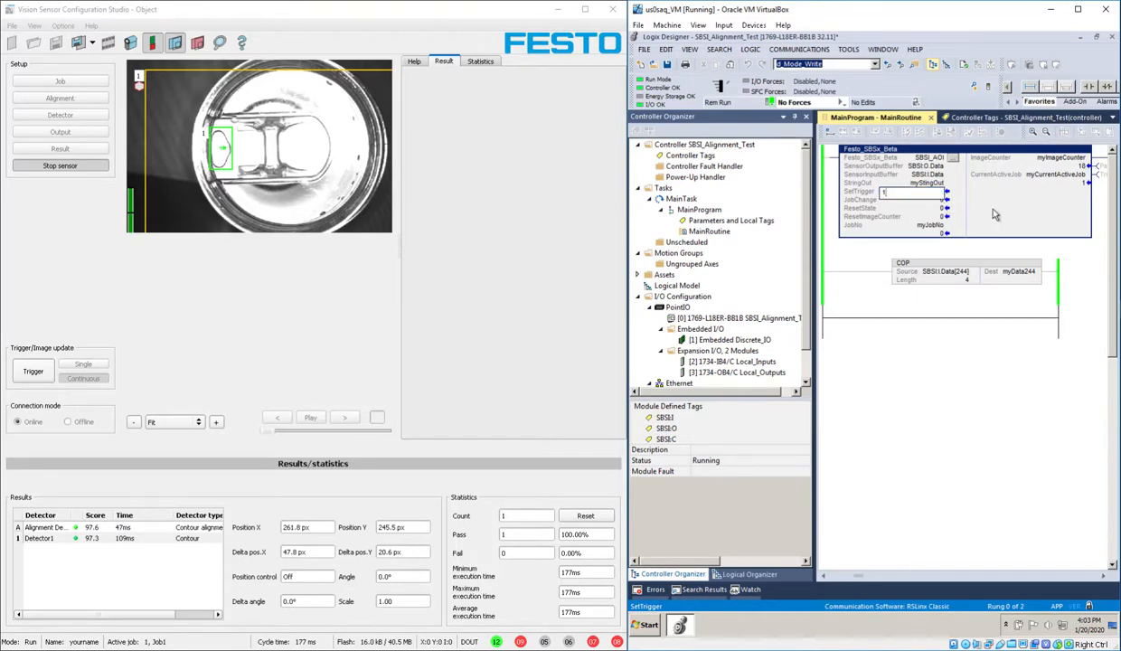
key(Return)
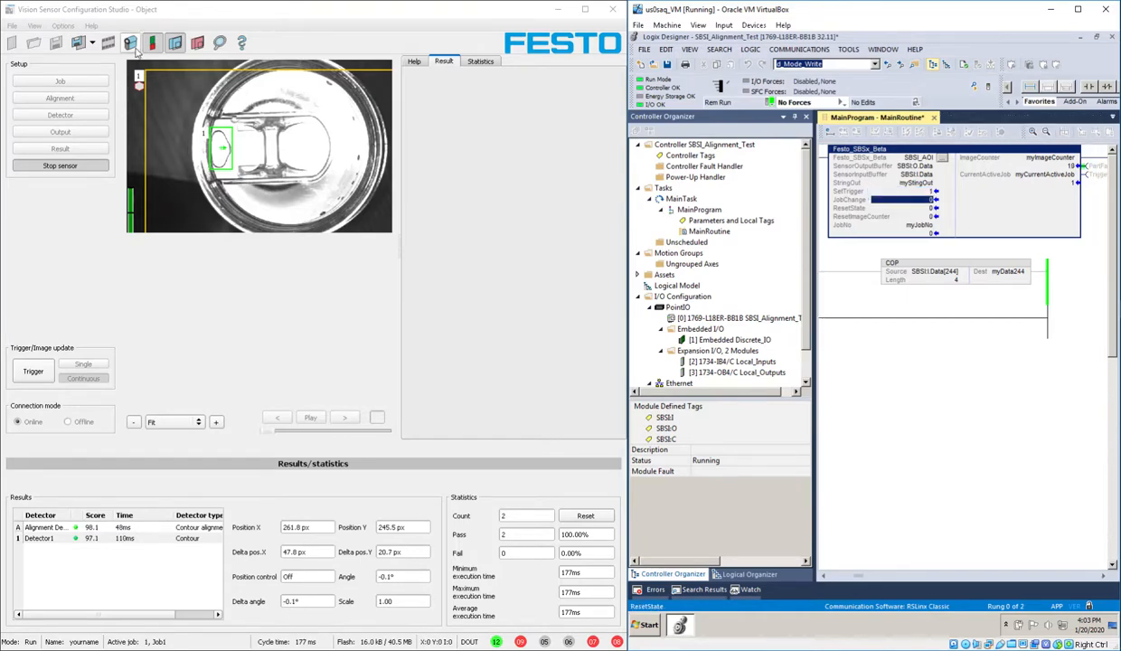
key(Up)
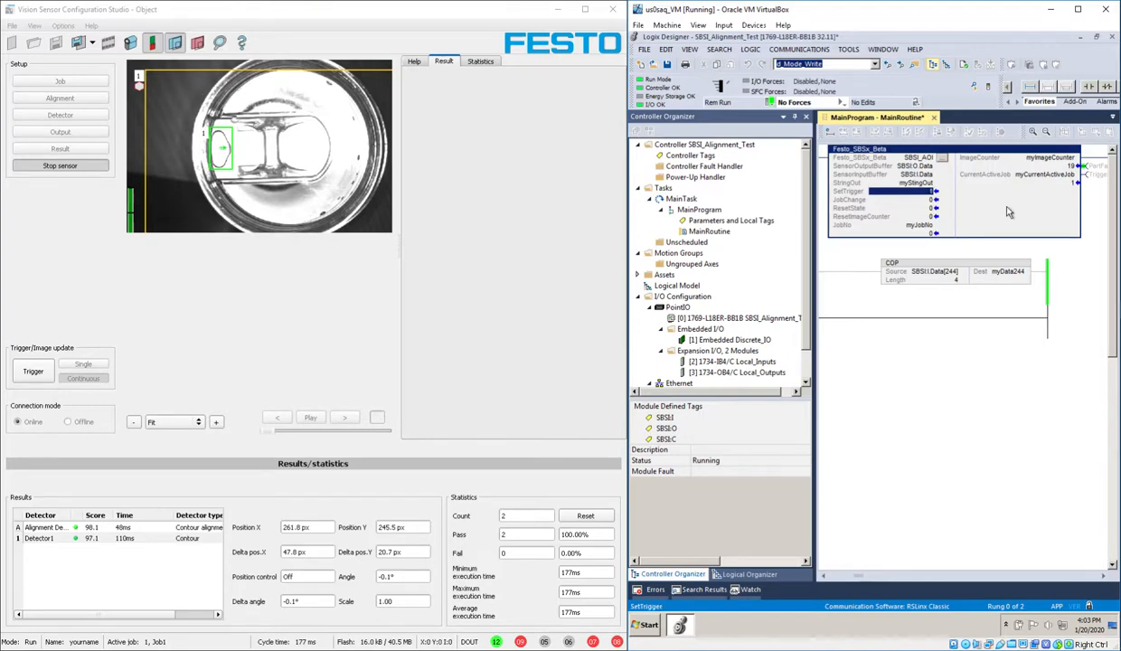
text(0)
key(Return)
key(Up)
text(1)
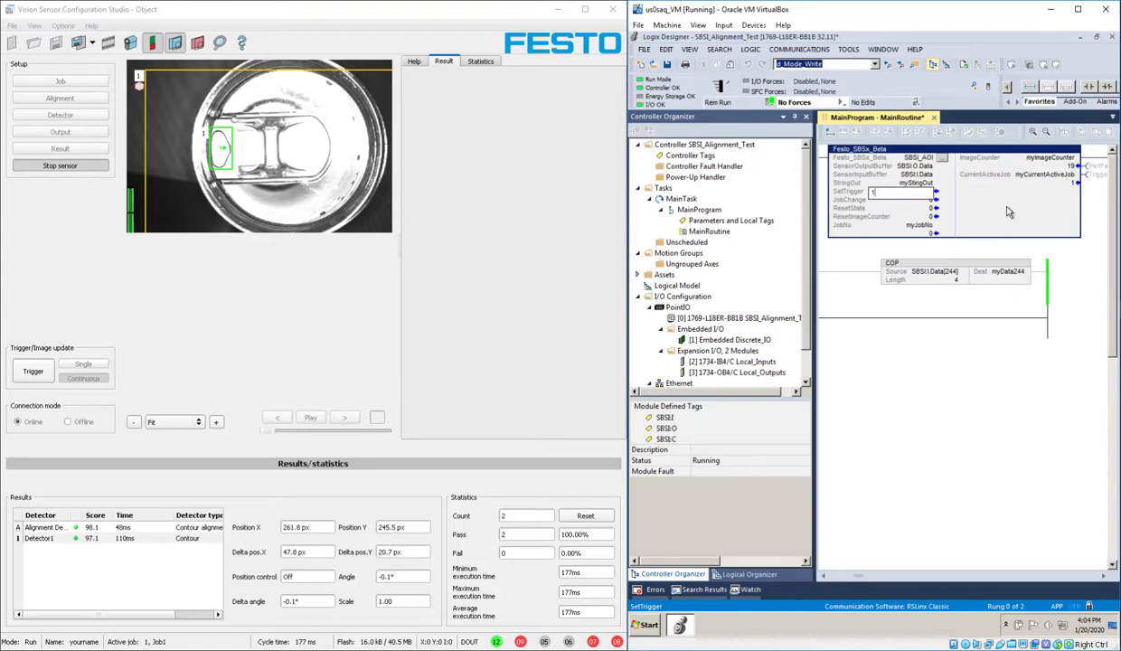
key(Return)
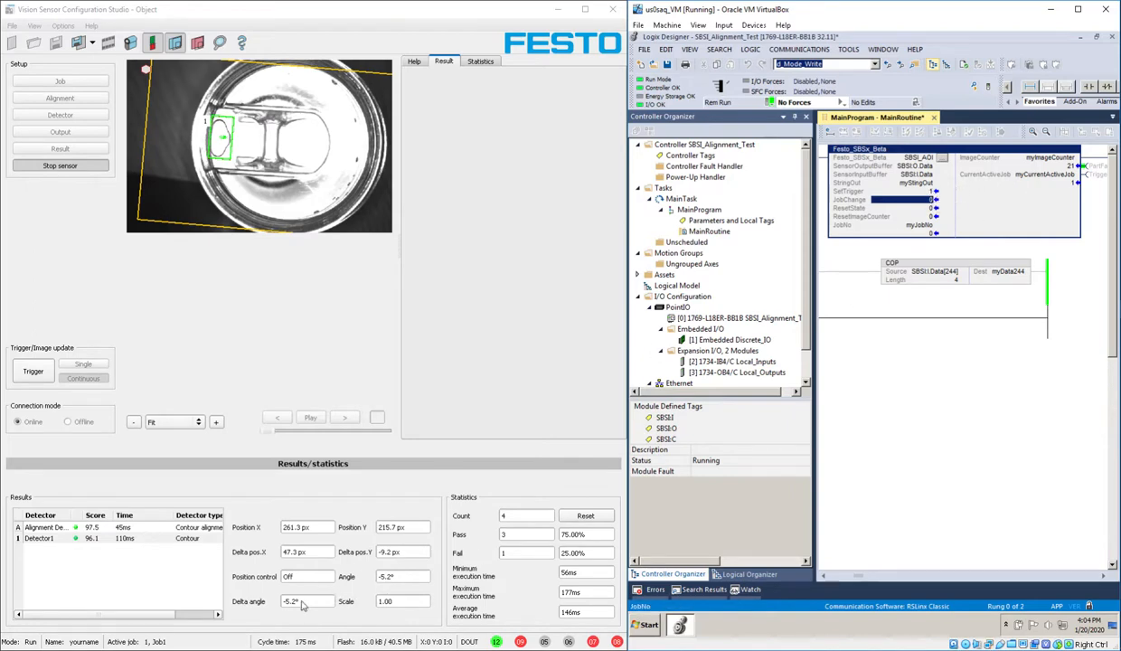
Open the controller tags and examine the values from SBSI:I.Data[244] onward, hiding the tag properties for more room.
mouse_move(933, 276)
mouse_move(1019, 276)
double_click(689, 157)
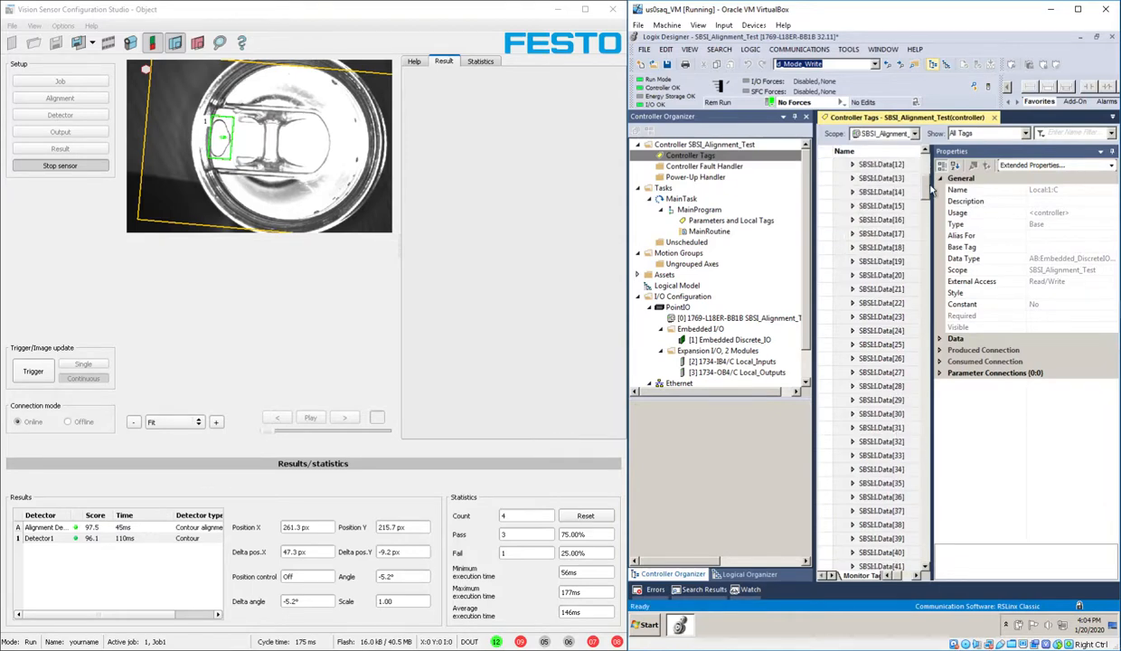
drag(925, 185, 918, 378)
click(843, 482)
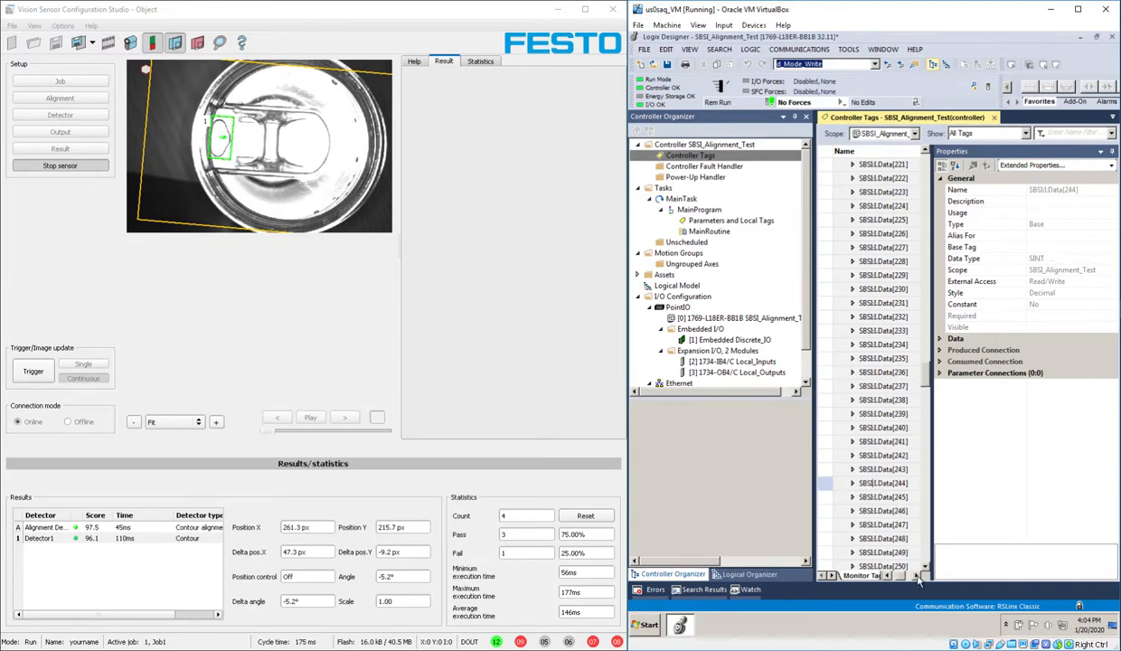
click(1111, 153)
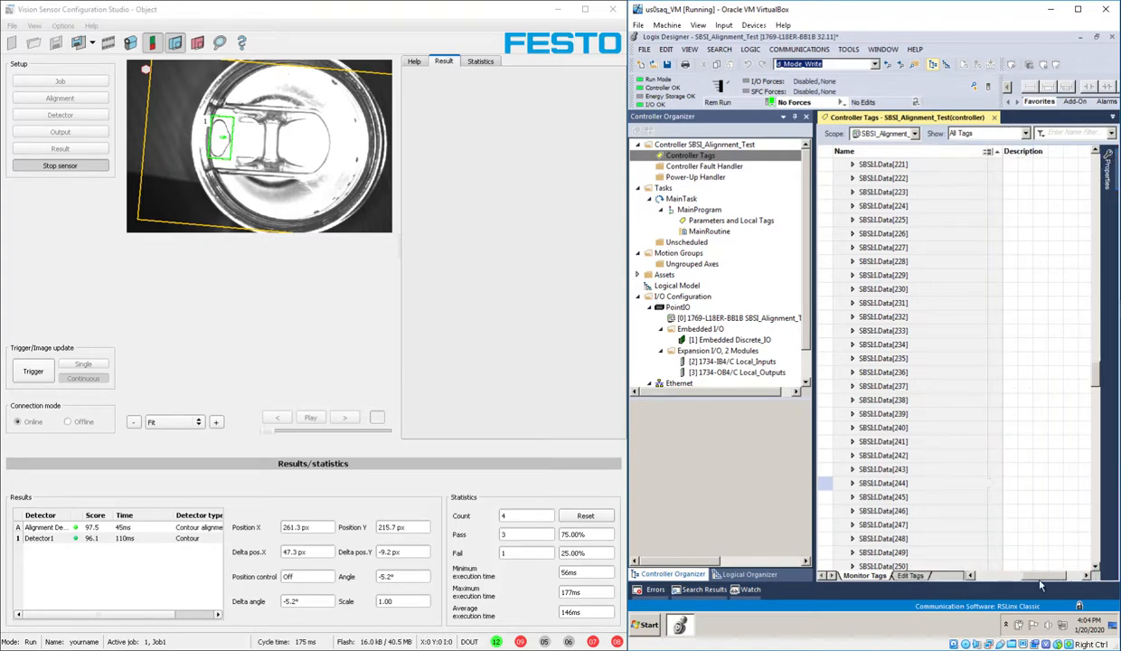
drag(1051, 582, 997, 585)
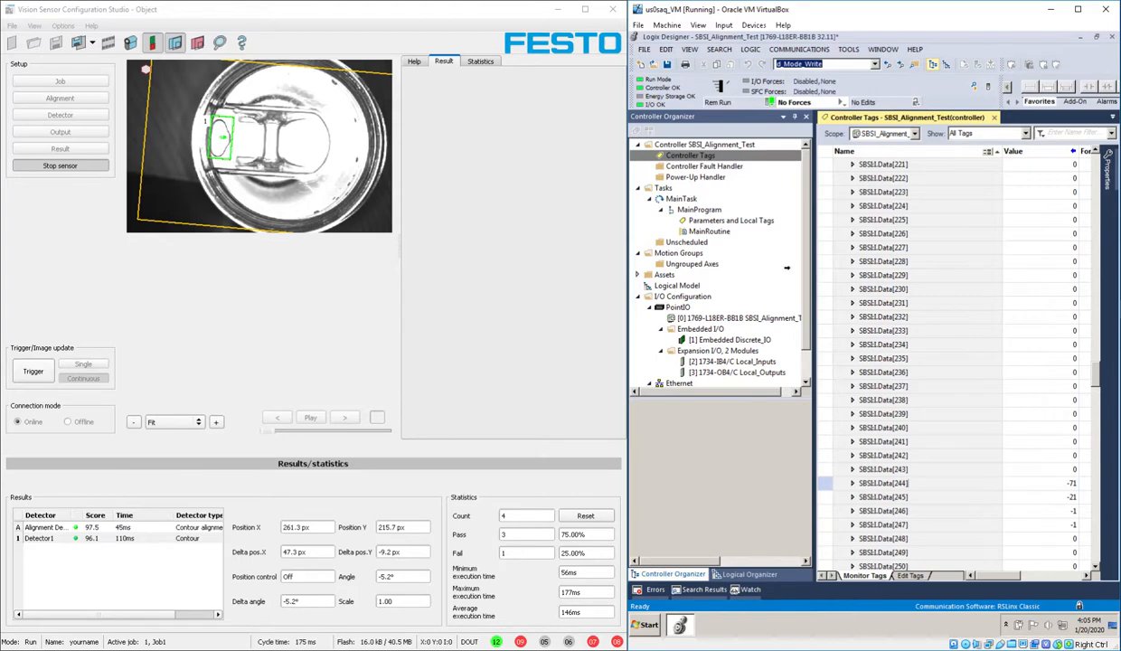
Return to MainRoutine and trigger further sensor images by switching SetTrigger on Festo_SBSx_Beta between 0 and 1.
double_click(701, 232)
click(934, 259)
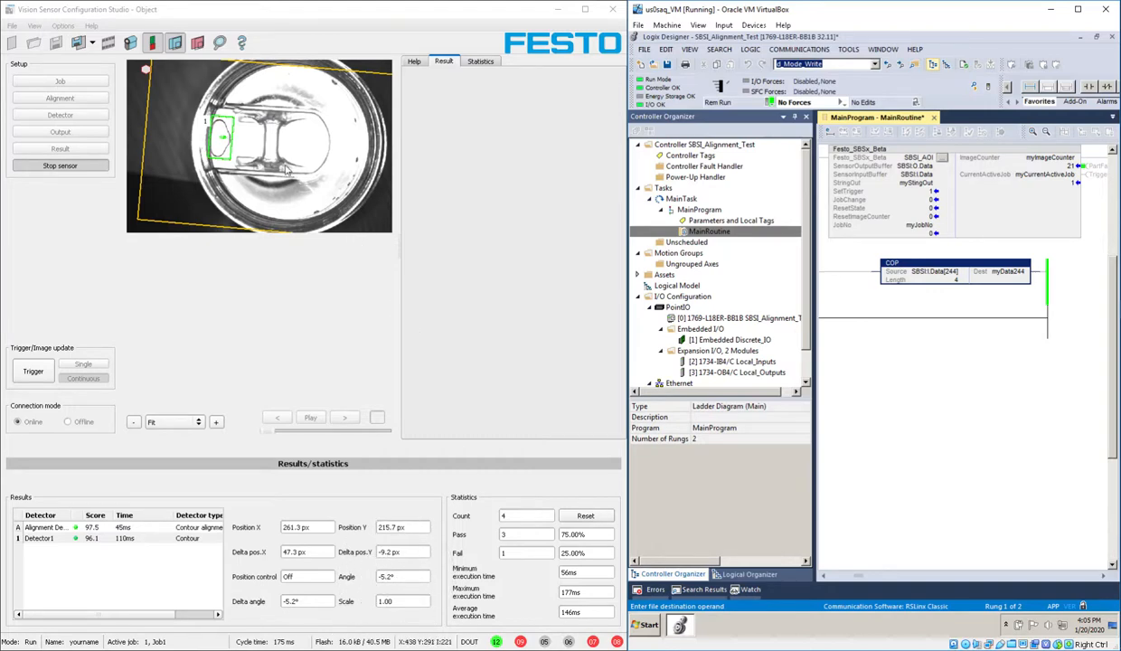
click(918, 192)
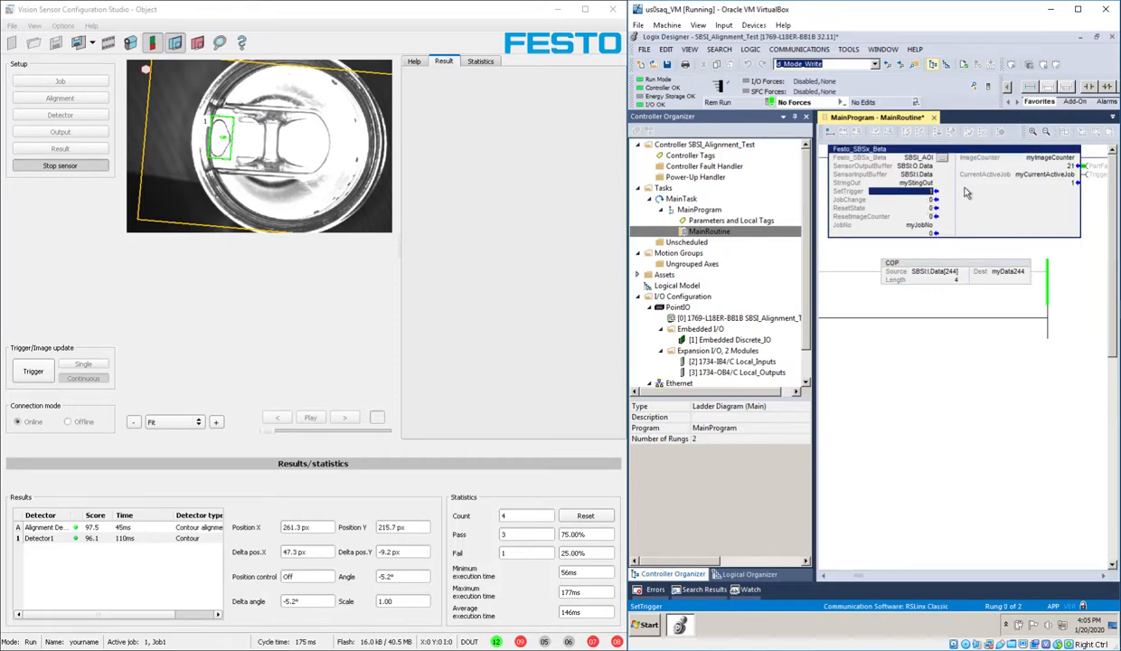
text(0)
key(Return)
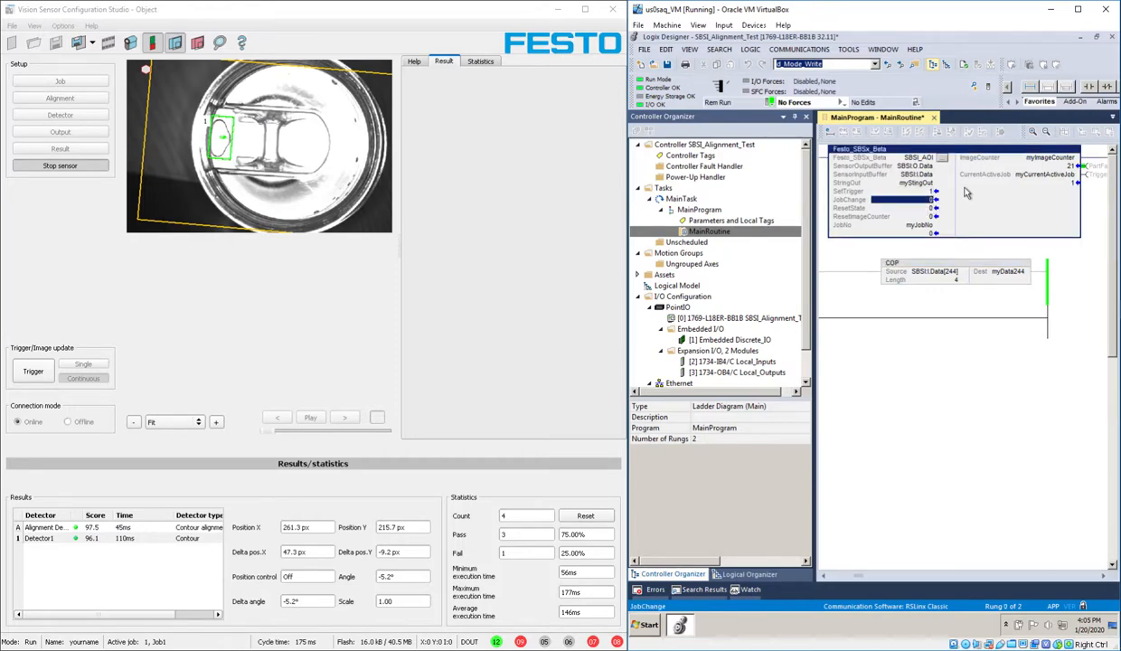
key(Down)
key(Up)
key(Down)
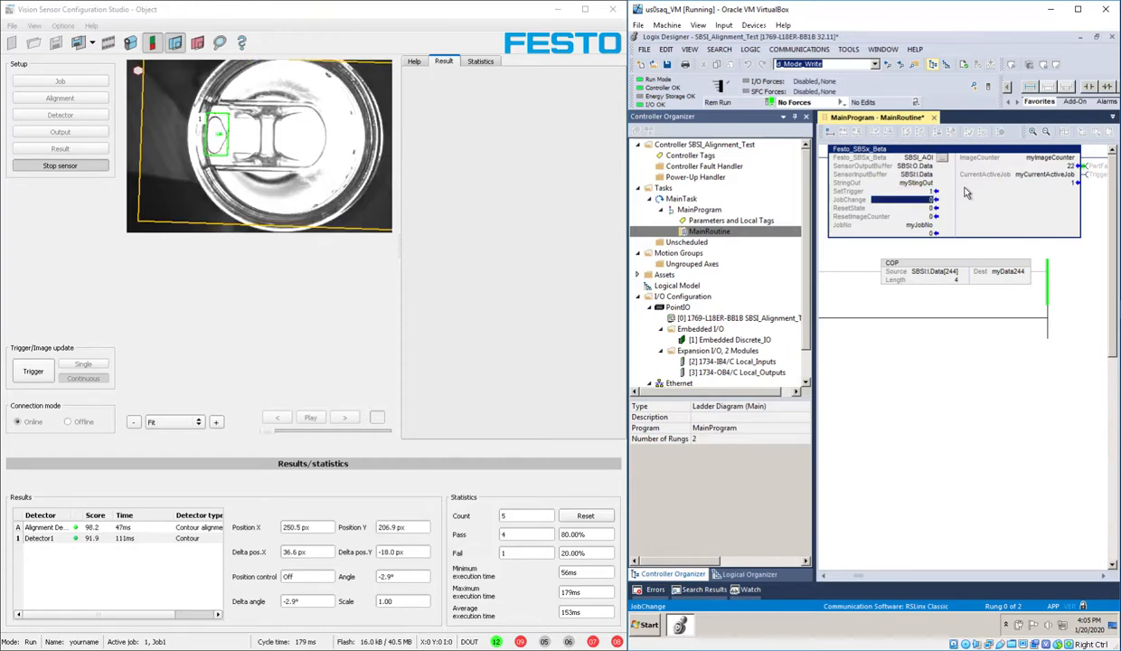
key(Up)
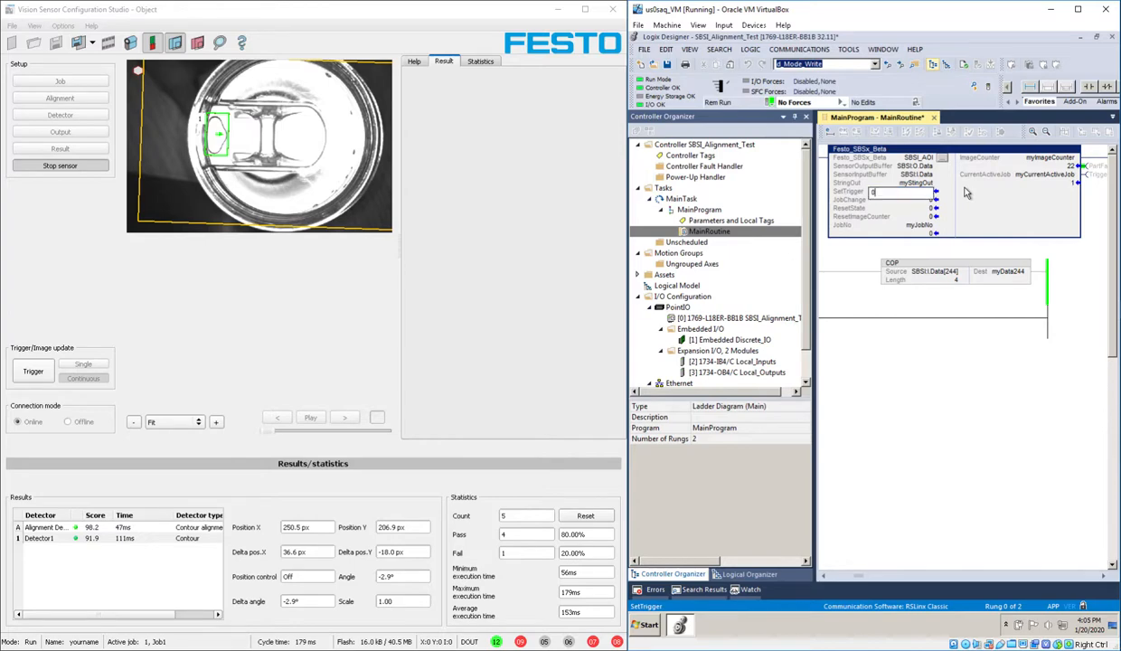
text(1)
key(Return)
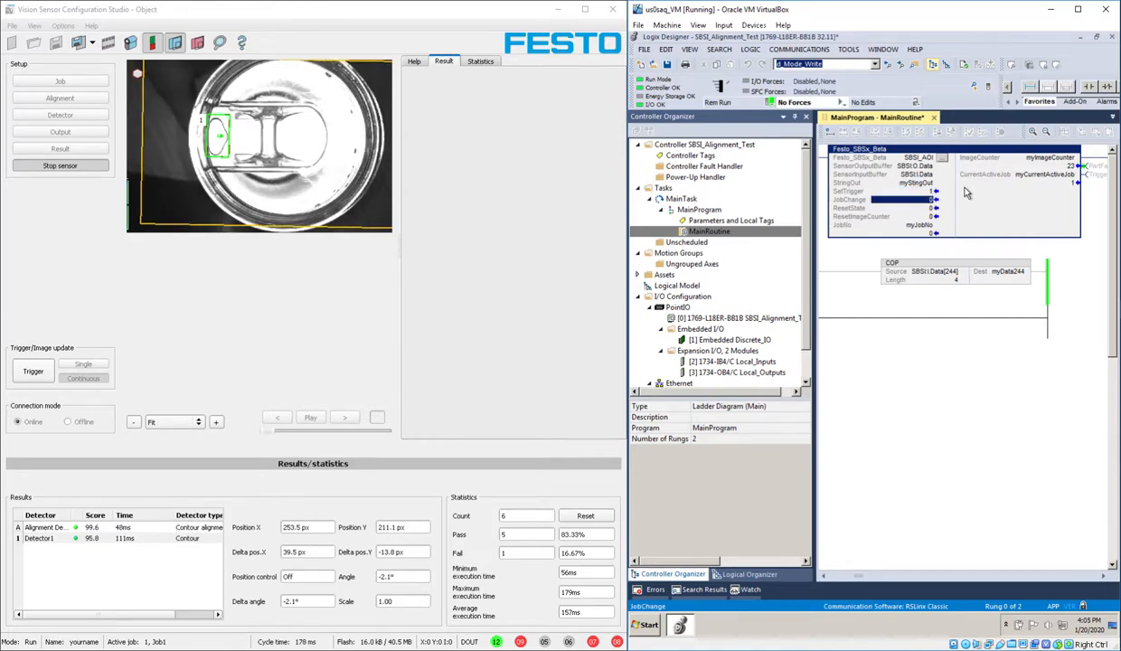
key(Up)
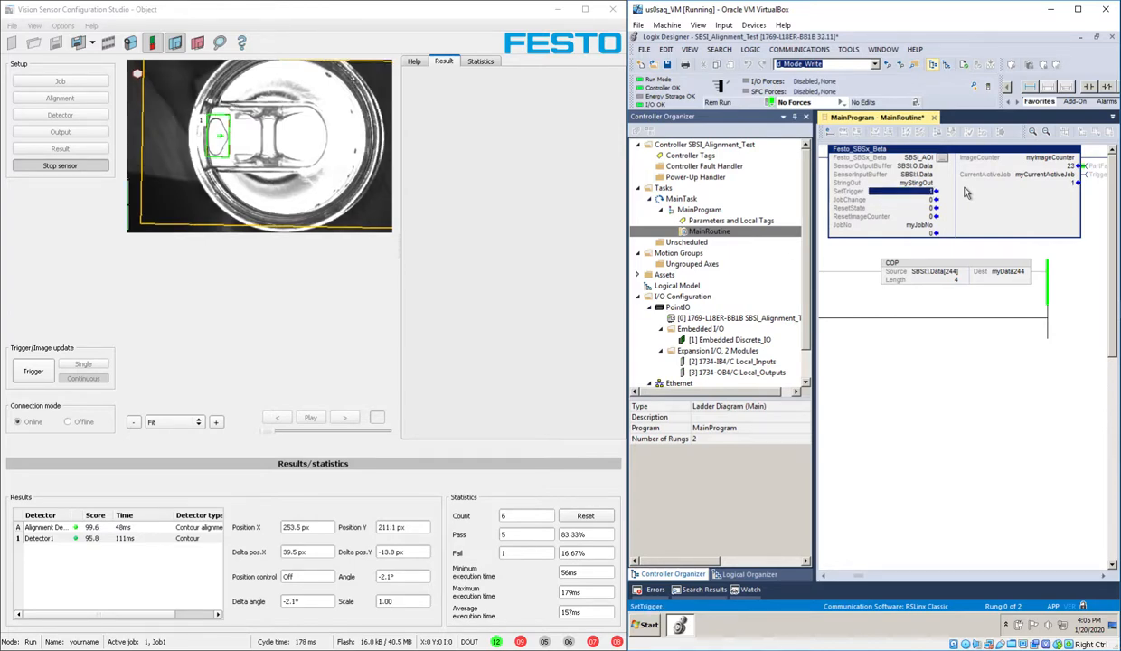
Trigger one more image by setting SetTrigger to 0 and back to 1, and check the COP destination myData244 against Detector1's angle.
text(0)
key(Return)
key(Up)
text(1)
key(Return)
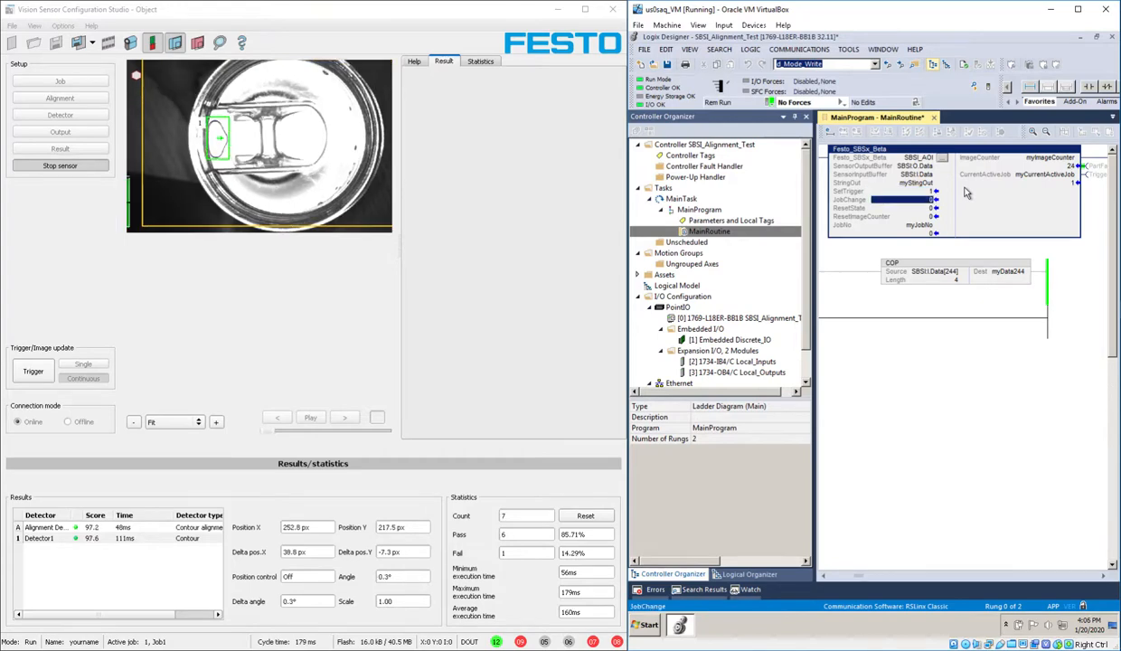
mouse_move(1020, 276)
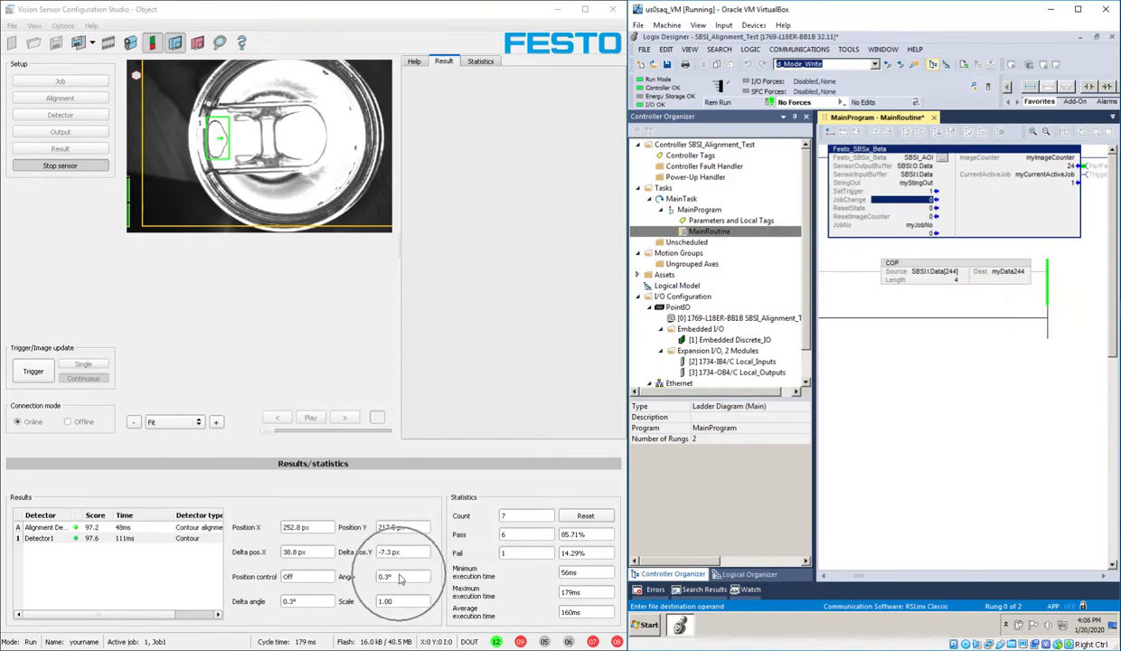
click(1027, 272)
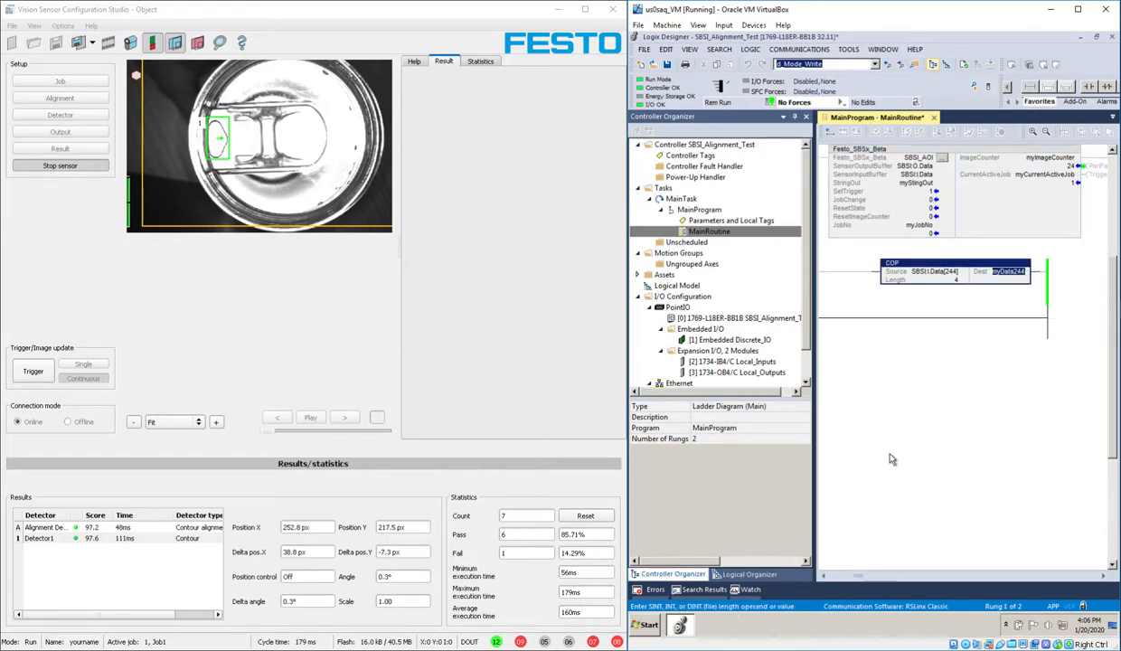
drag(859, 576, 854, 576)
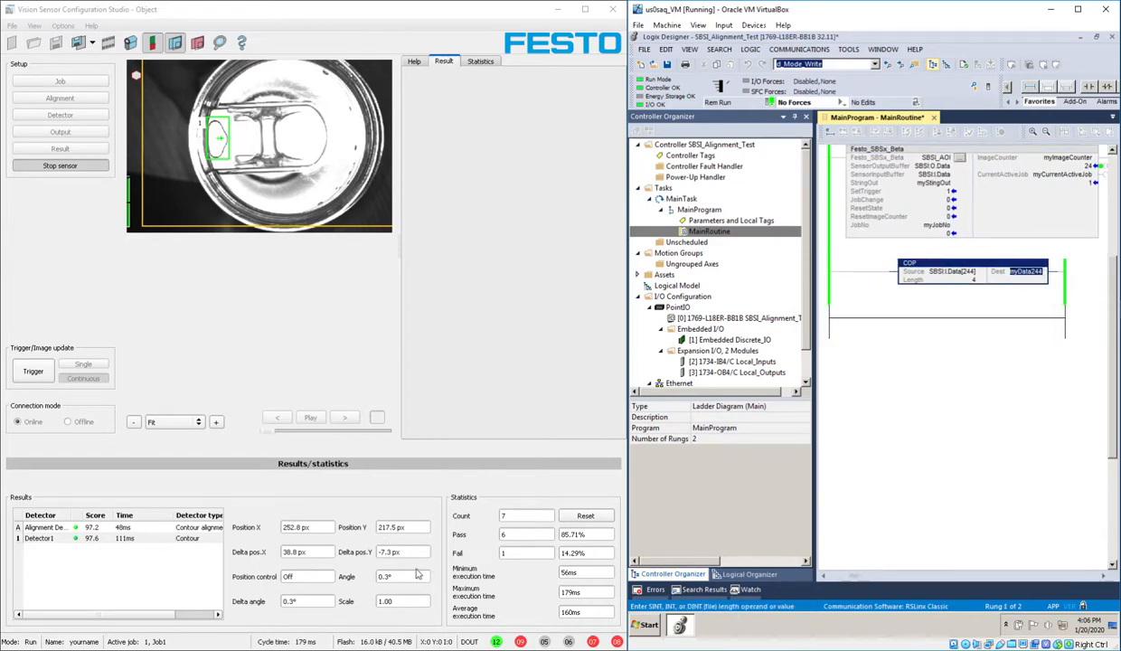
Stop the sensor and set the Detector1 payload value in the output telegram to Pos X.
click(71, 165)
click(76, 131)
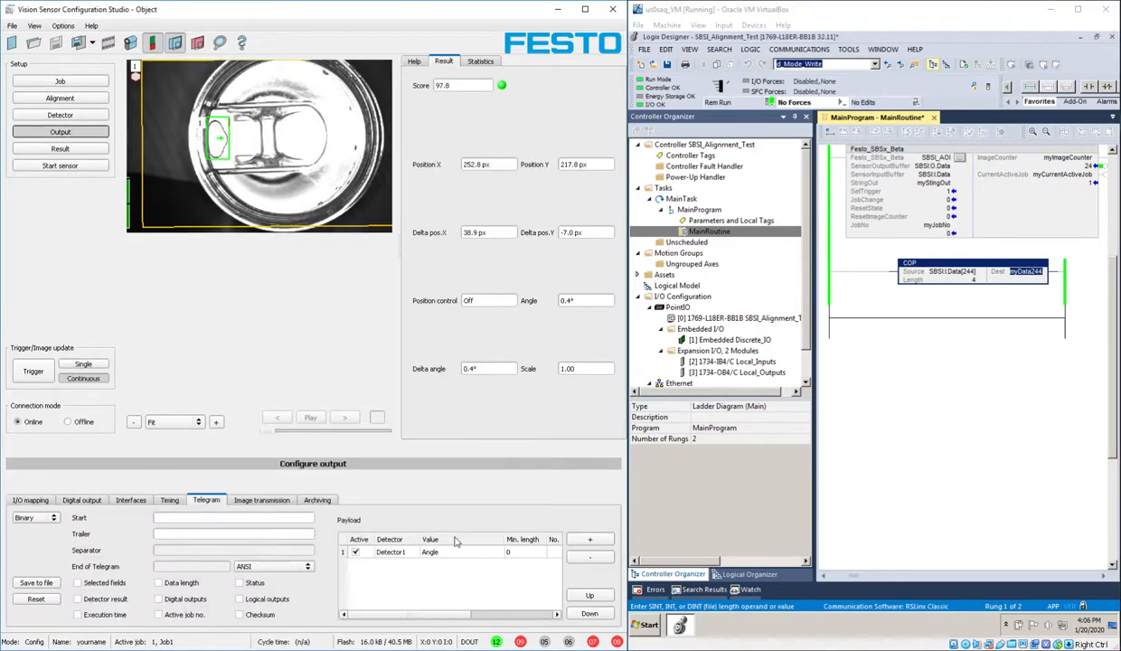
click(589, 541)
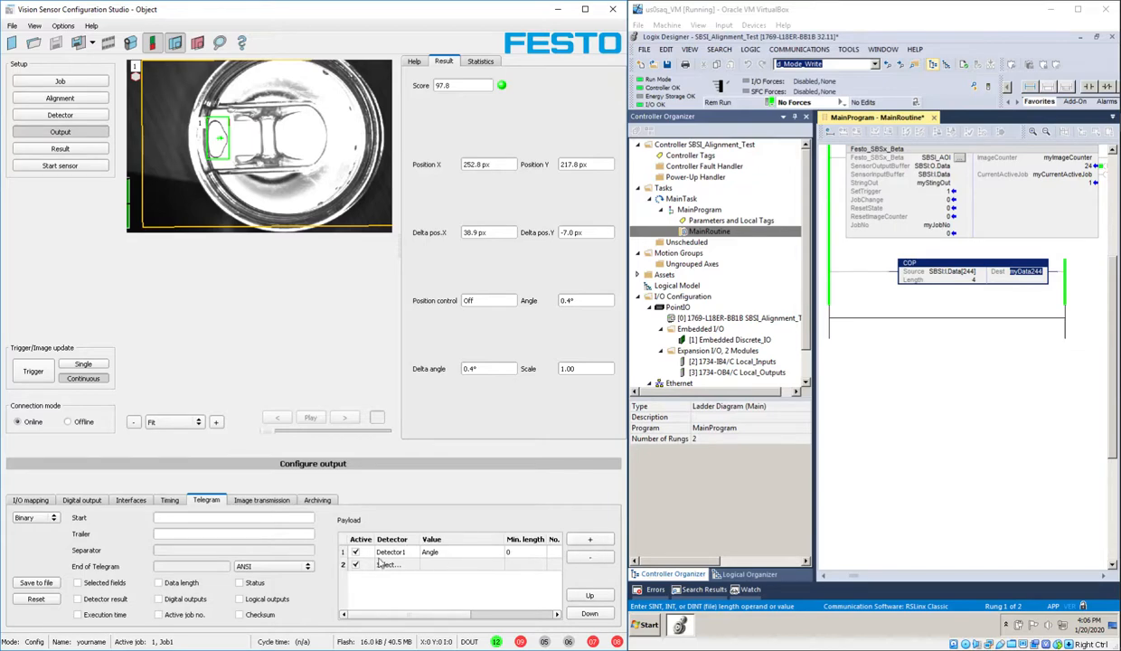
click(583, 557)
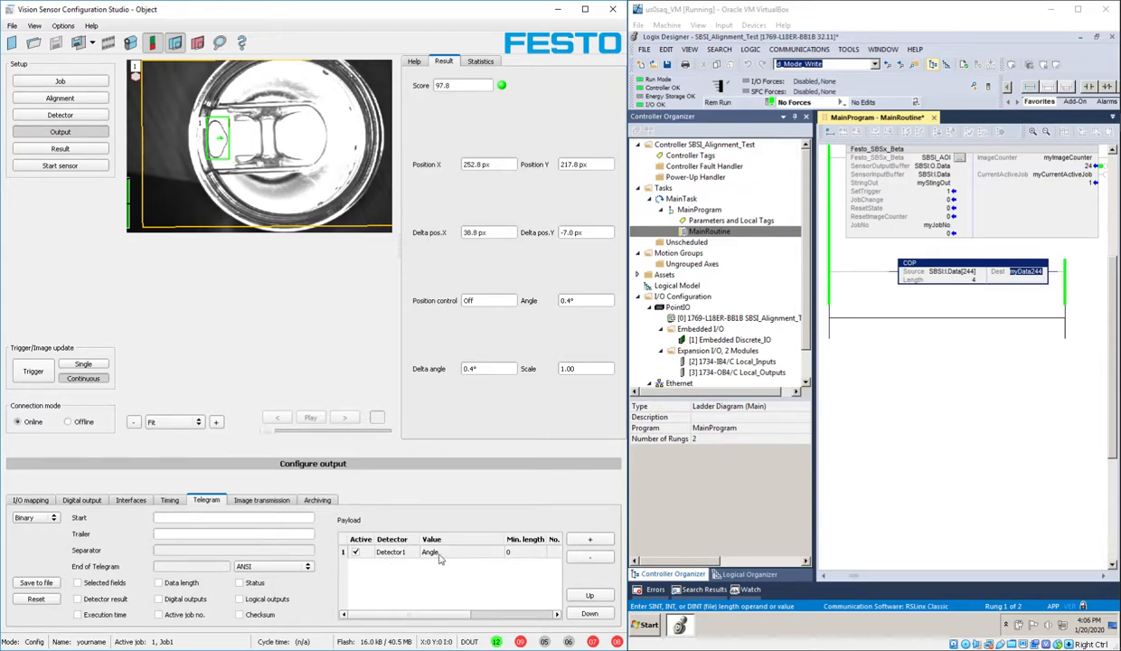
click(443, 552)
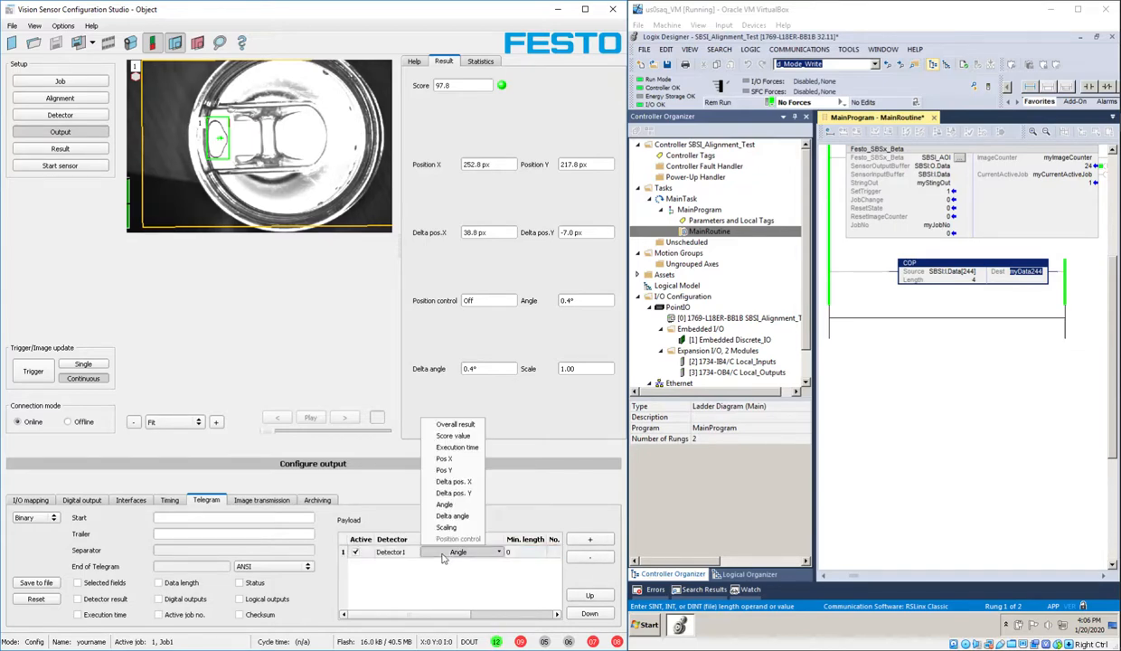
click(459, 464)
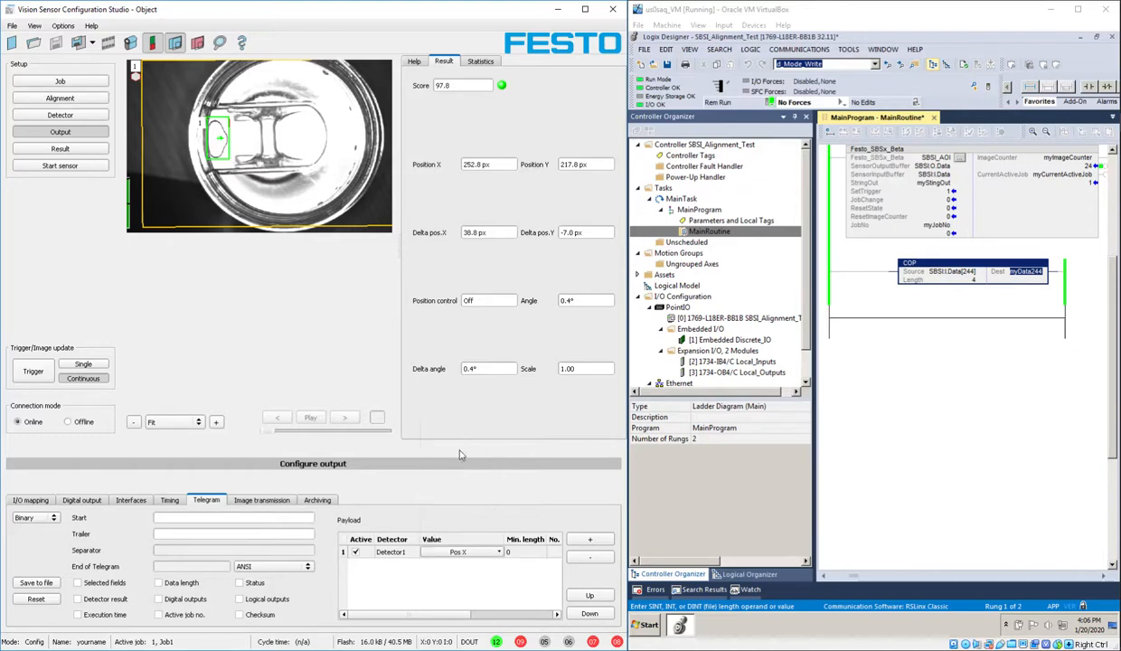
Restart the sensor and display the results of Detector1, comparing them with the alignment detector's.
click(60, 165)
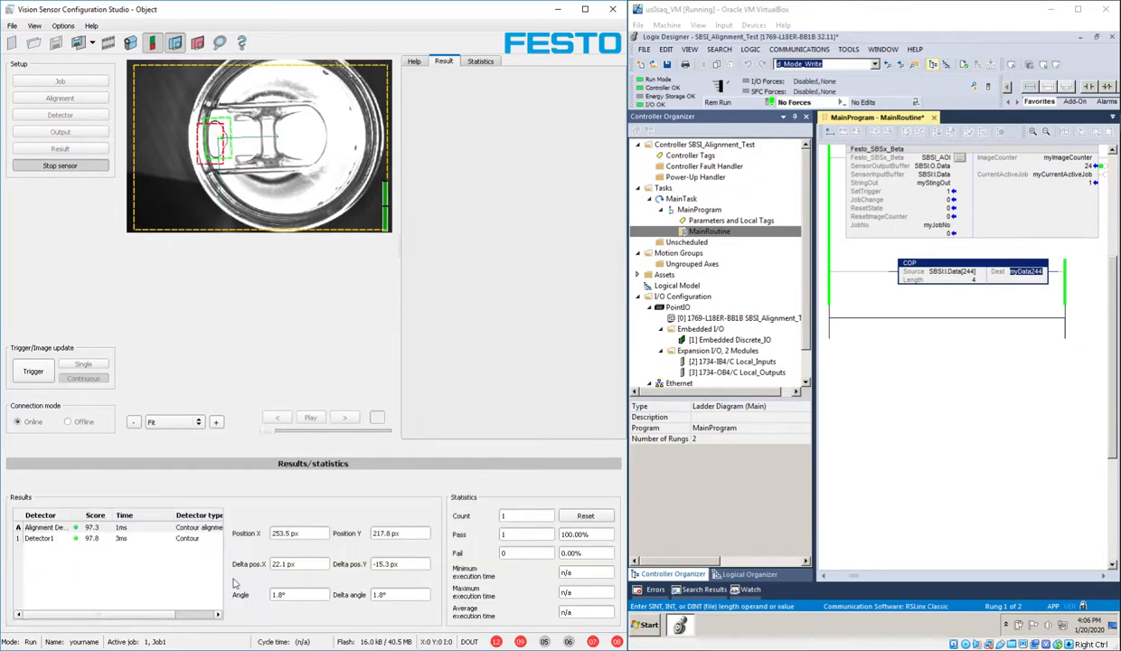
click(40, 538)
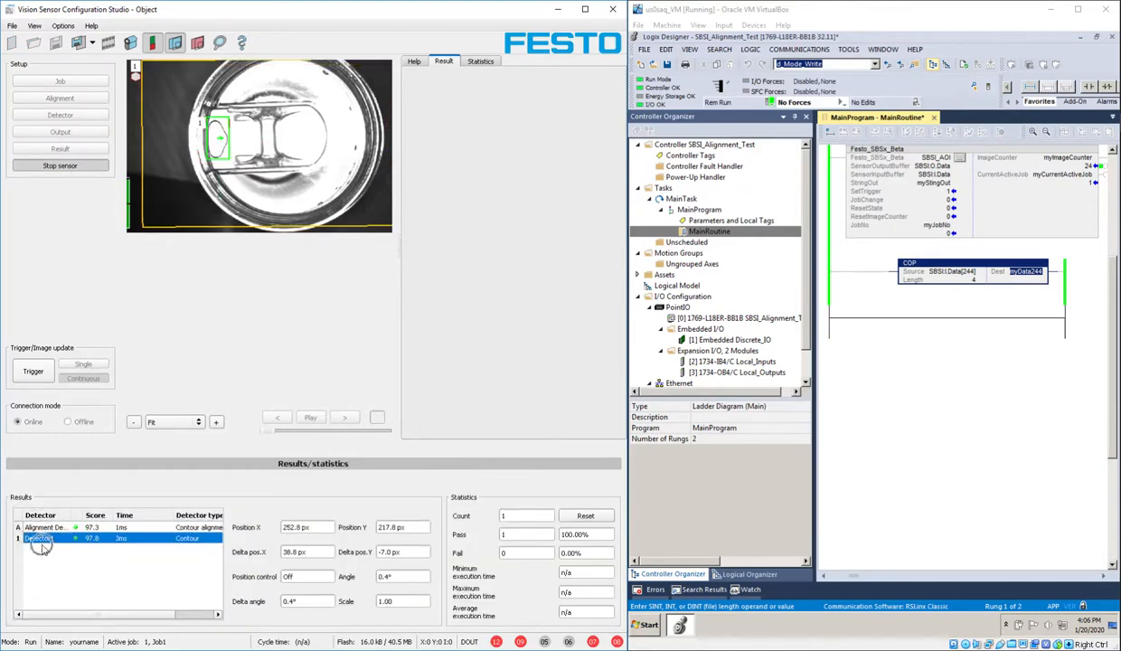
click(45, 527)
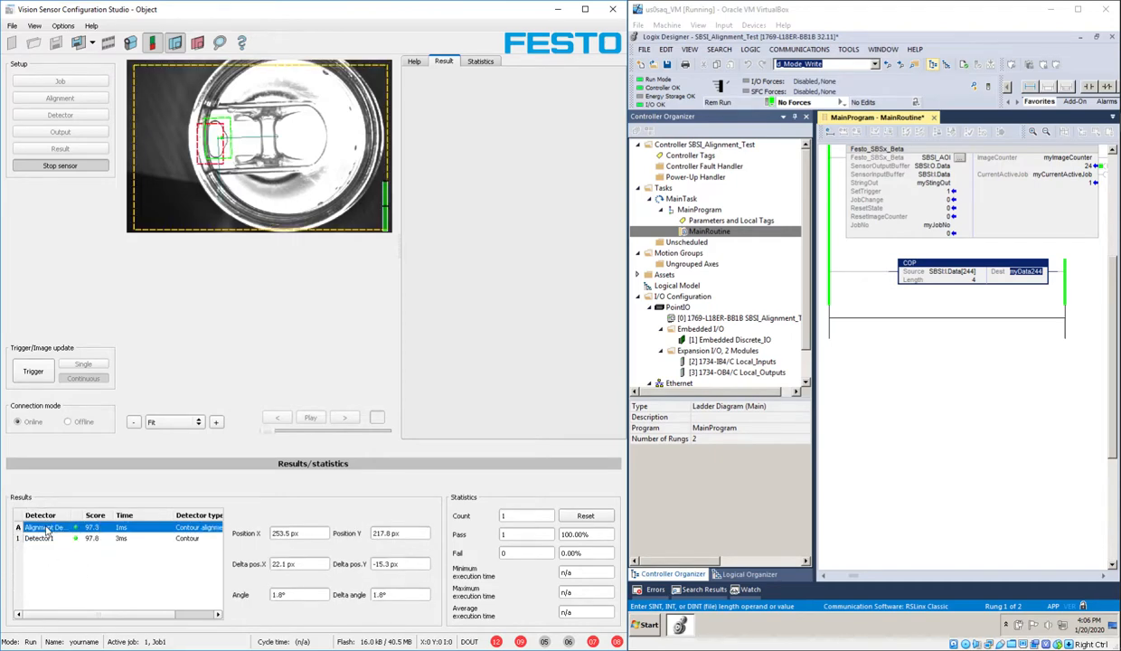
click(50, 540)
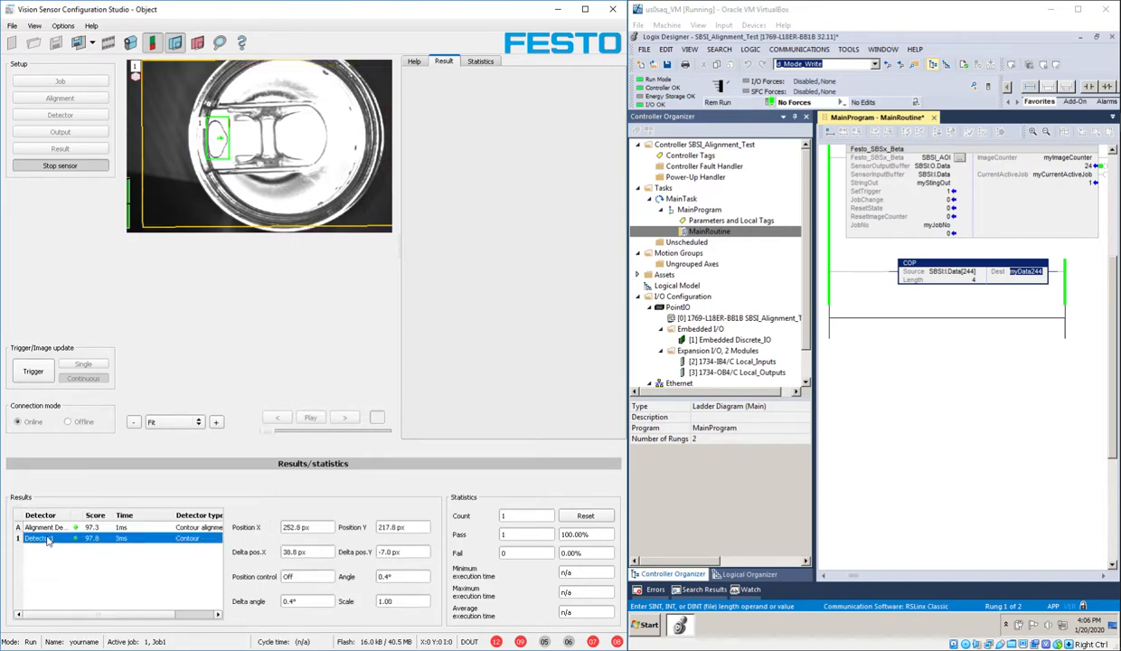
Trigger an image with the new payload by setting SetTrigger on Festo_SBSx_Beta to 1, to 0, and back to 1.
key(ctrl)
key(ctrl)
key(ctrl)
click(941, 192)
text(1)
key(Return)
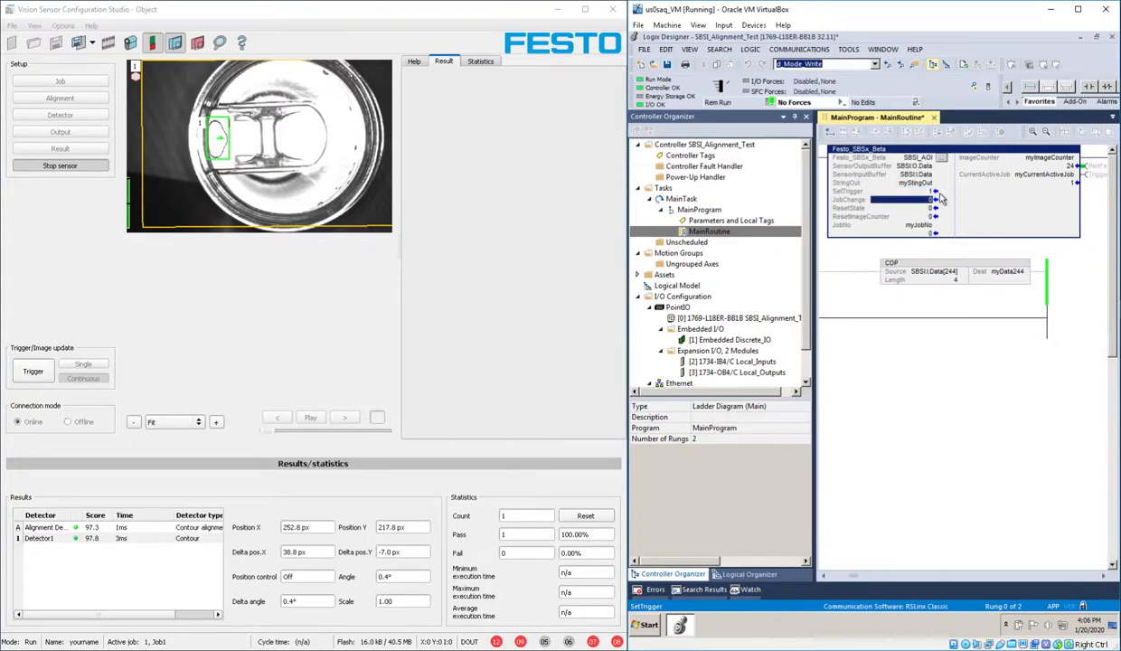
key(Up)
text(0)
key(Return)
key(Up)
text(1)
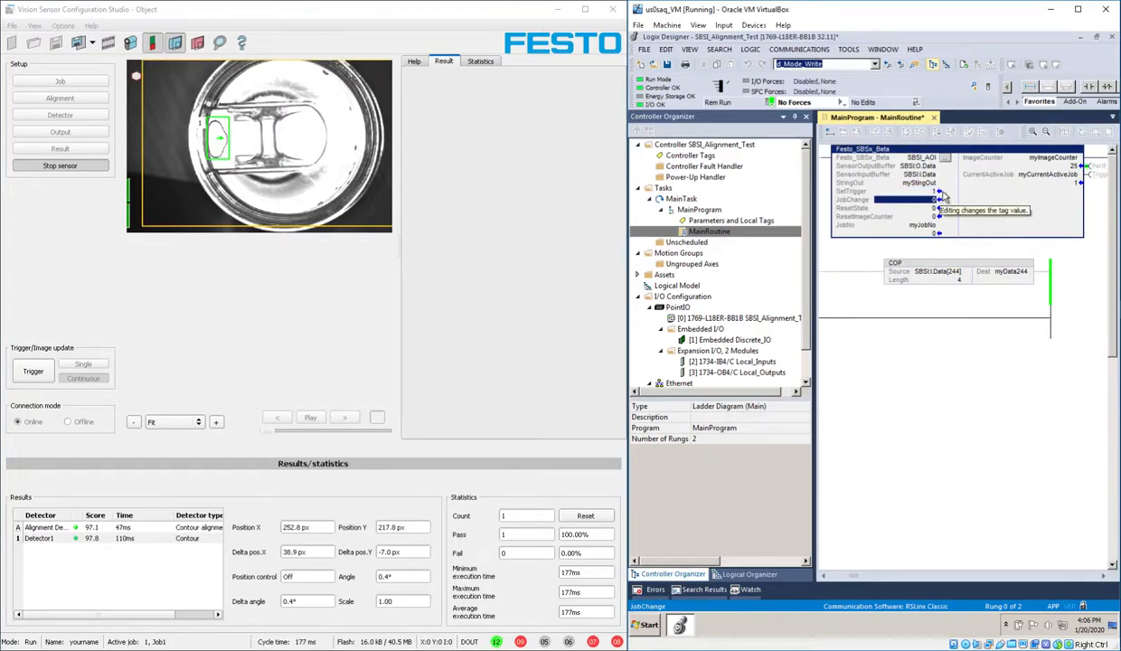
key(Return)
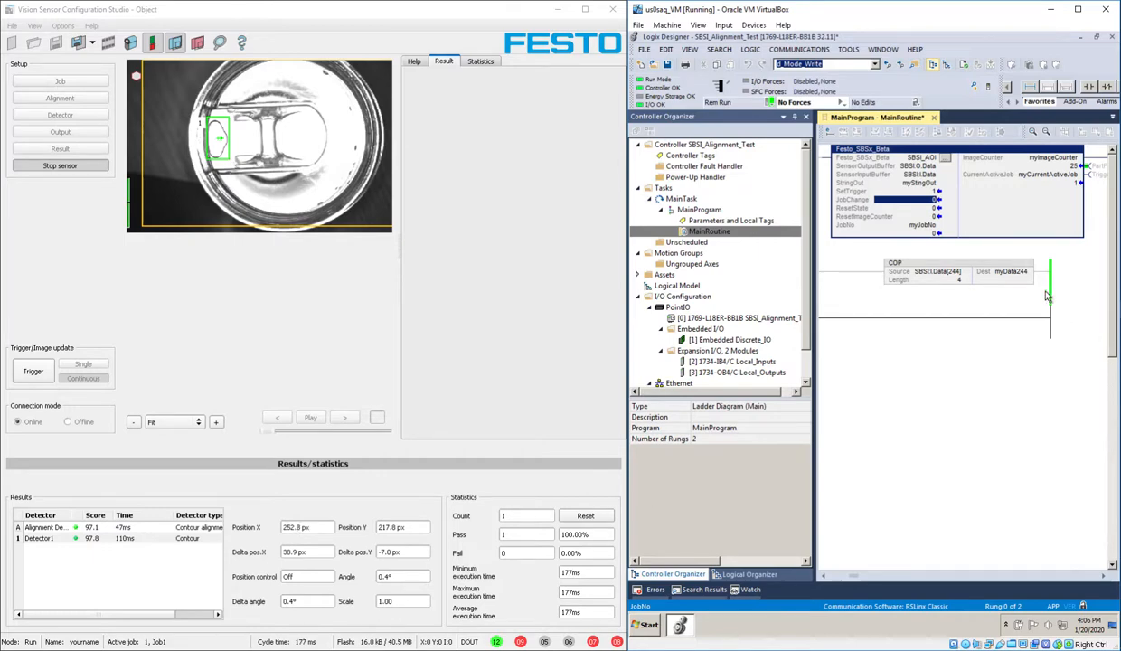
Check myData244, trigger another image by setting SetTrigger to 0 and 1, and compare the value with Detector1's Position X.
mouse_move(1018, 274)
mouse_move(936, 194)
double_click(934, 194)
text(0)
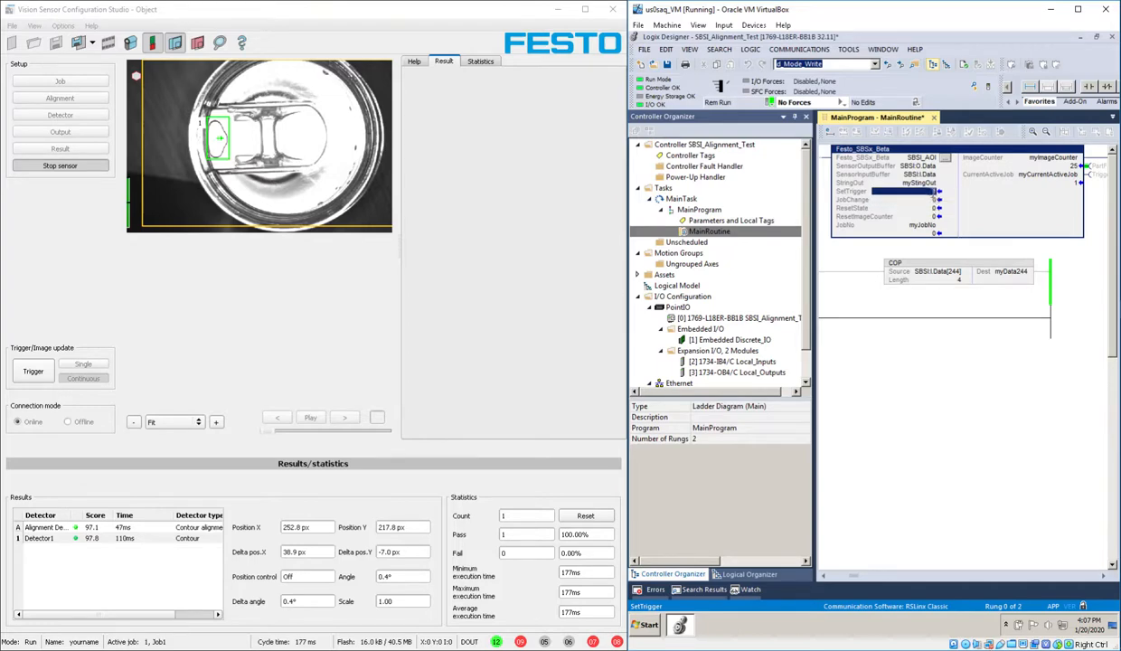
key(Return)
click(934, 195)
double_click(934, 194)
text(1)
key(Return)
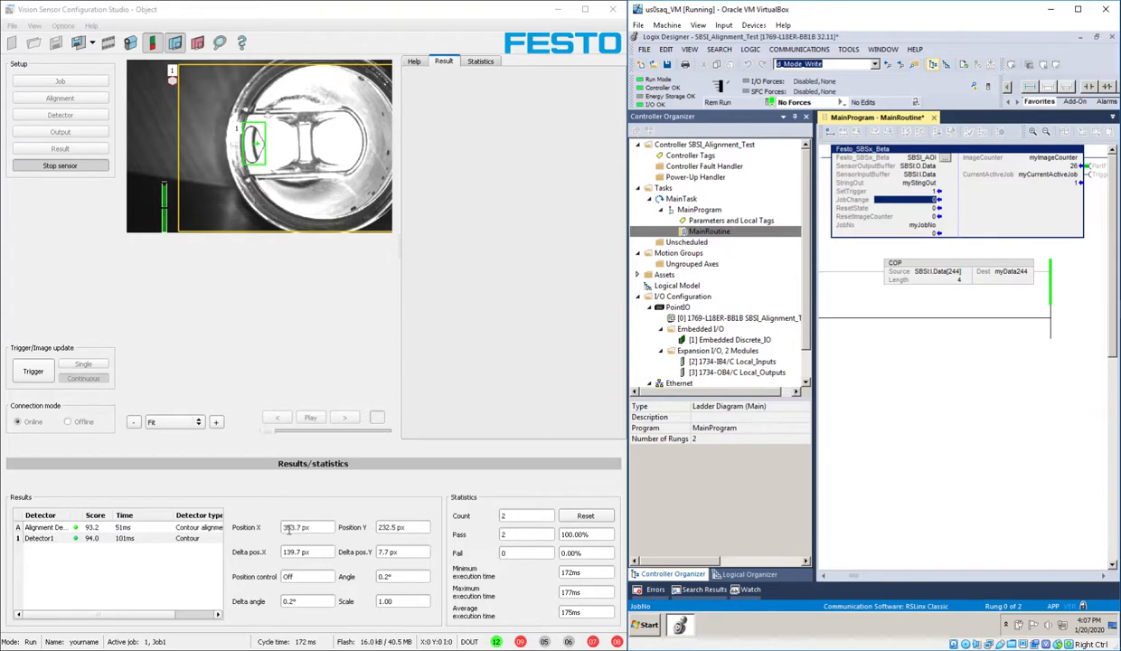
key(ctrl)
key(ctrl)
key(ctrl)
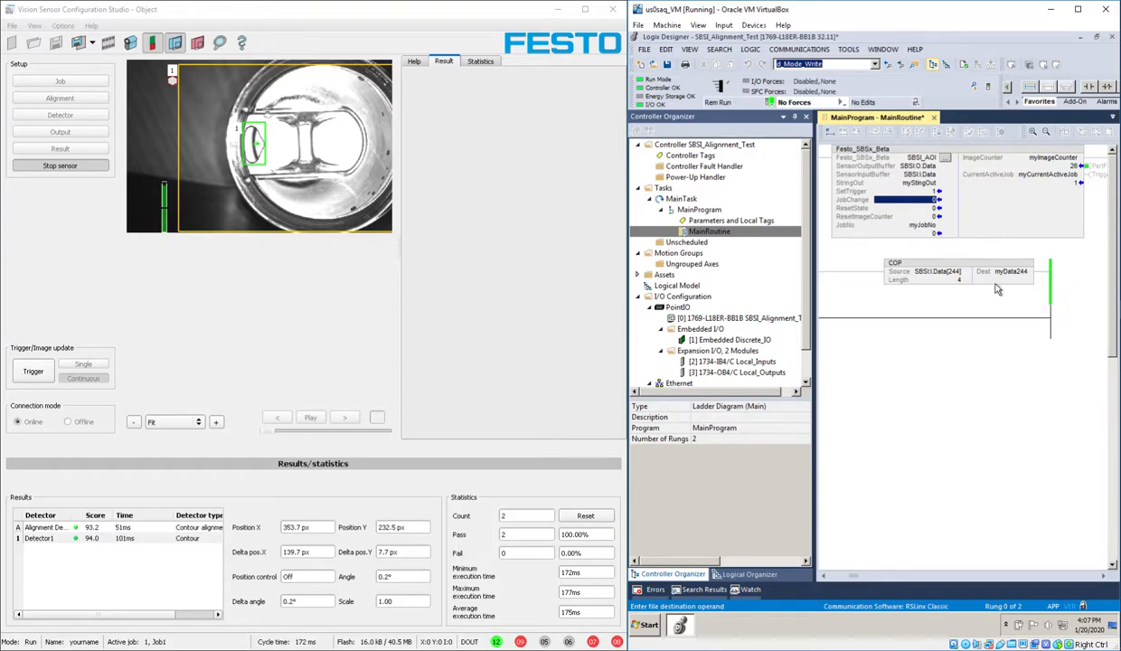
Stop the sensor to return to its telegram settings, and consult the byte 244 payload entry in the Vision Sensor User manual.
click(71, 169)
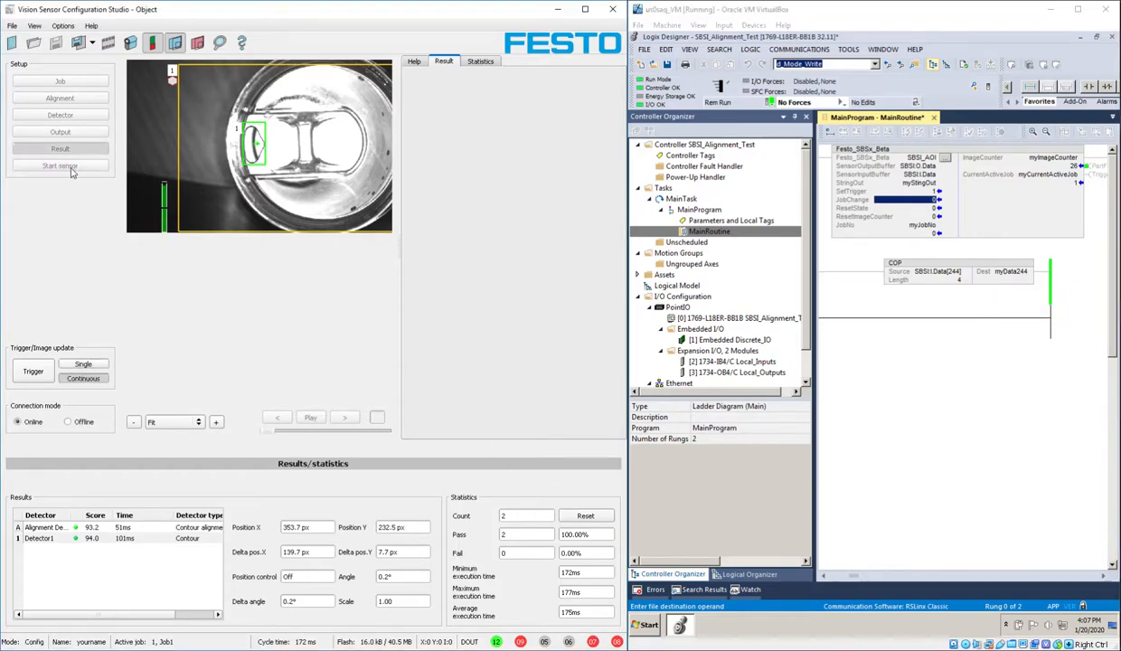
click(72, 134)
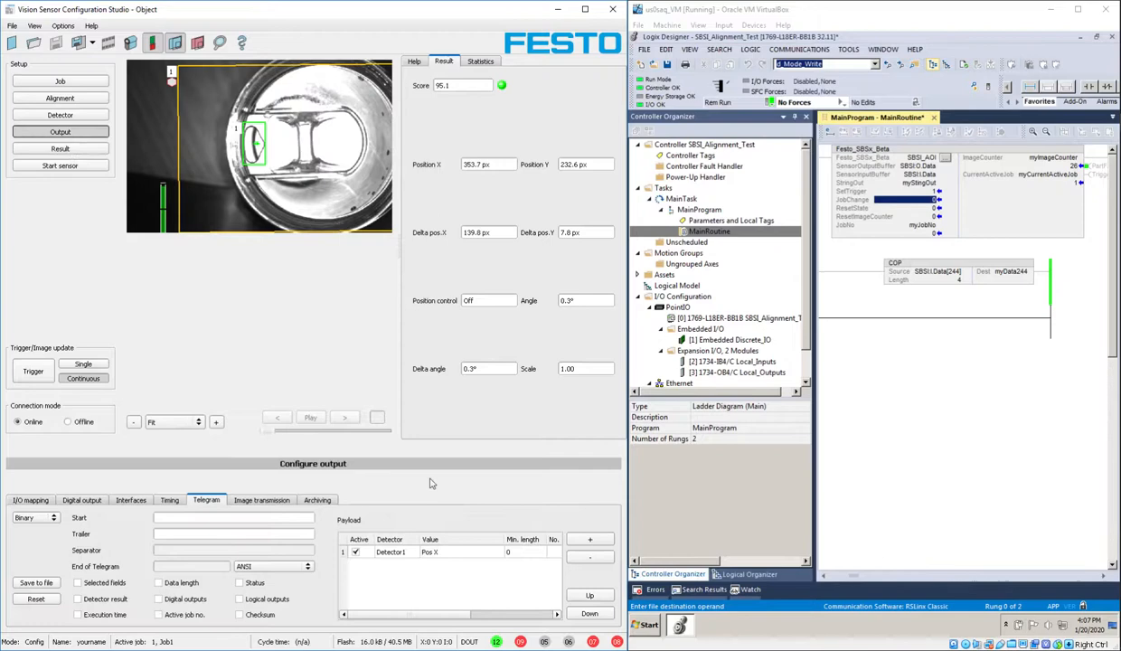
click(392, 552)
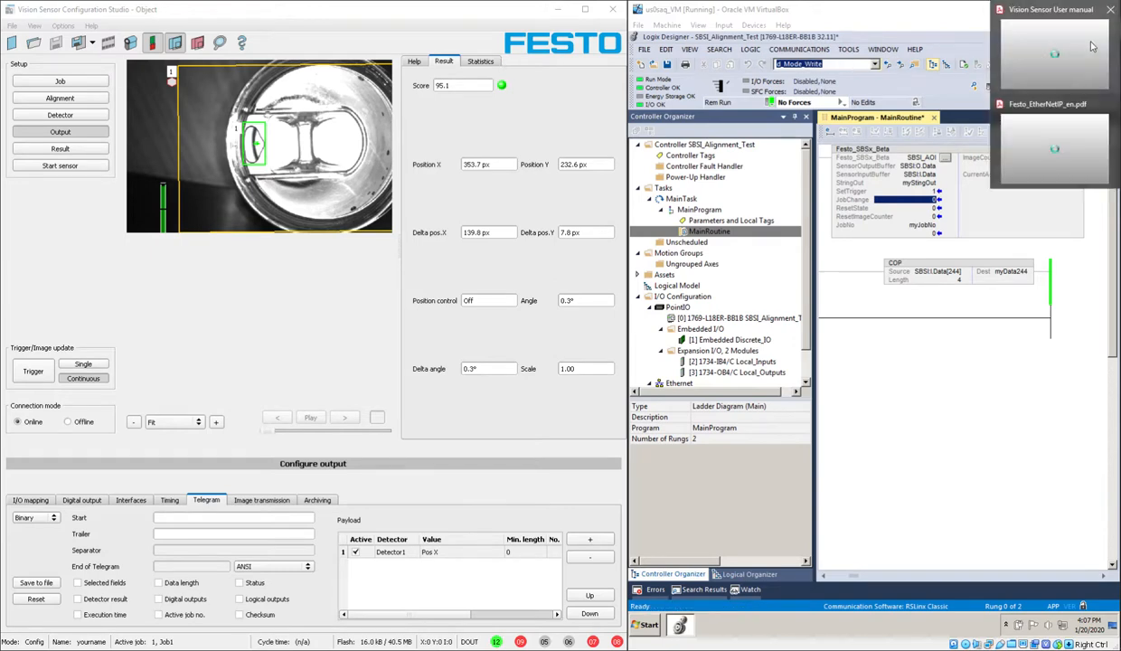
drag(0, 179, 606, 68)
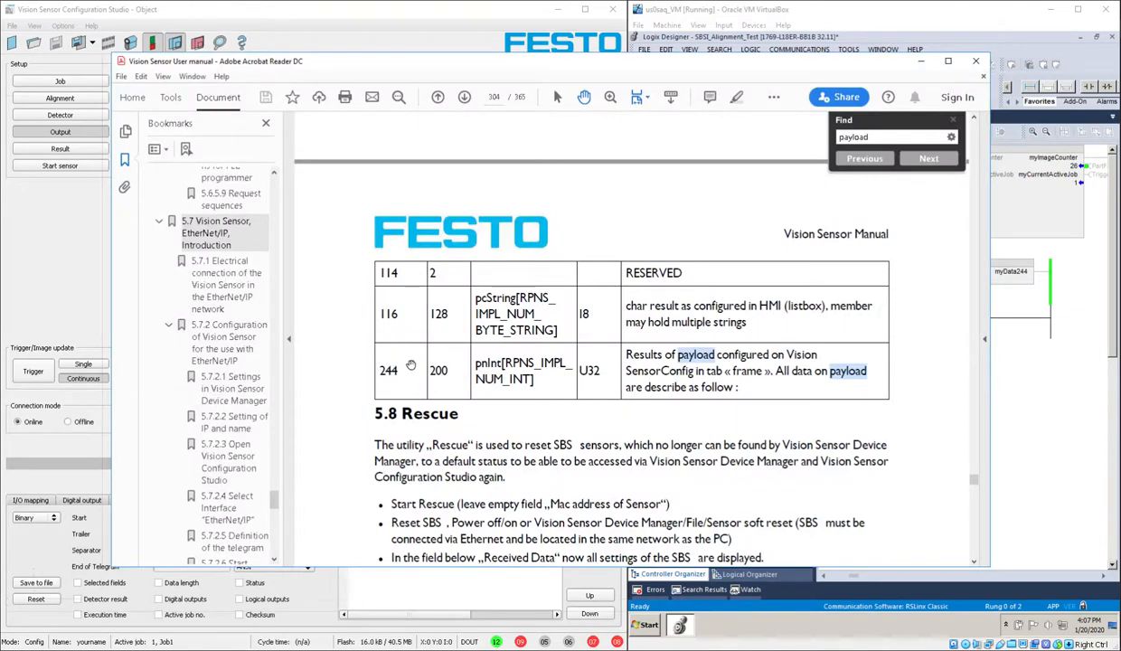
click(466, 18)
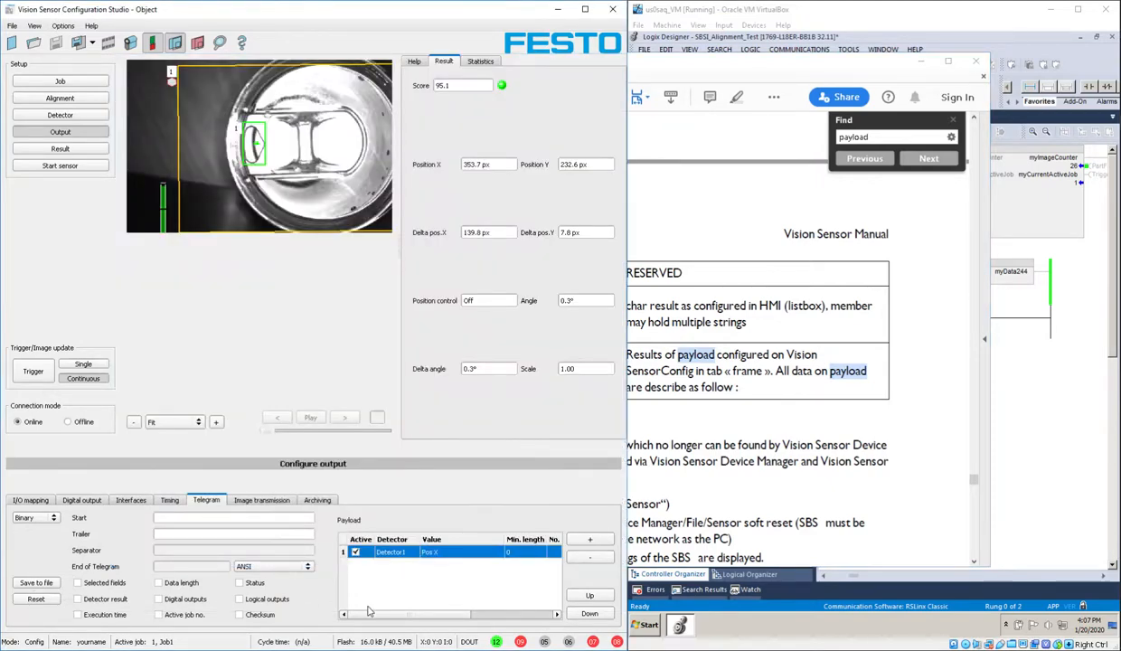
Add a second entry to the telegram payload that outputs the Angle of Detector1 after Pos X.
click(587, 540)
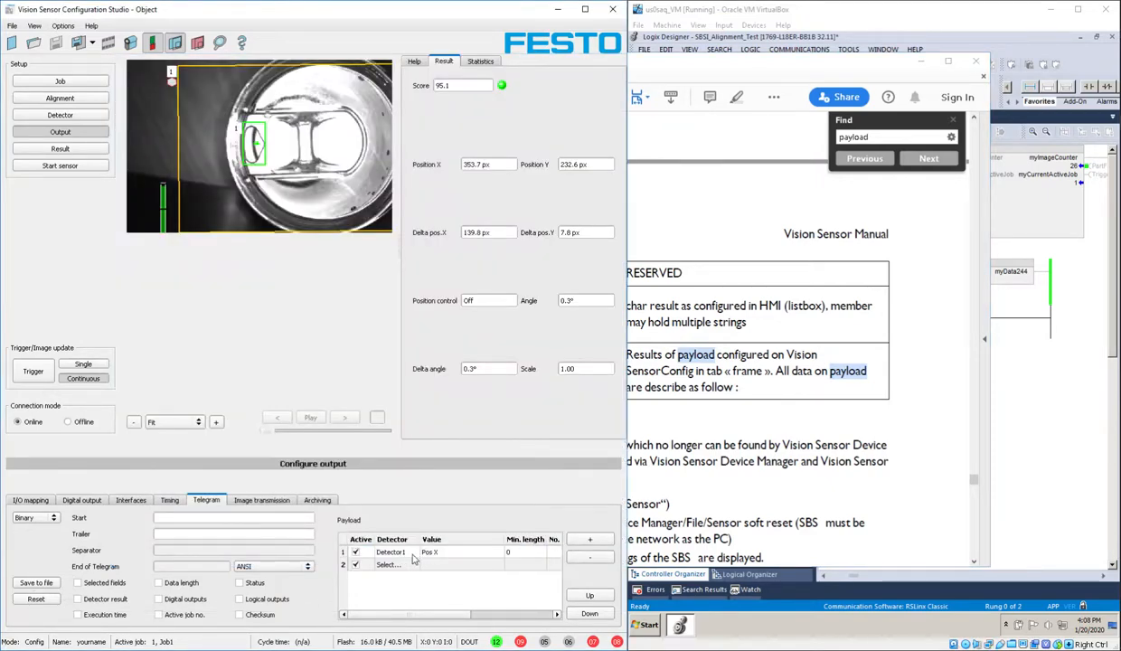
double_click(396, 565)
click(399, 566)
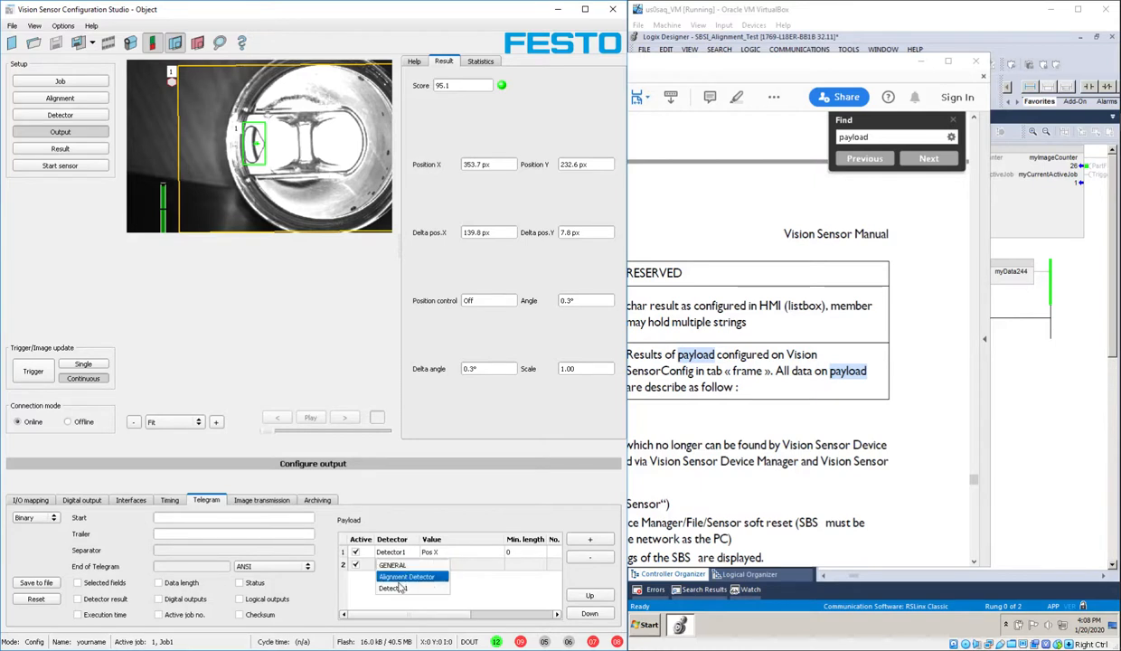
click(399, 578)
click(439, 567)
click(440, 567)
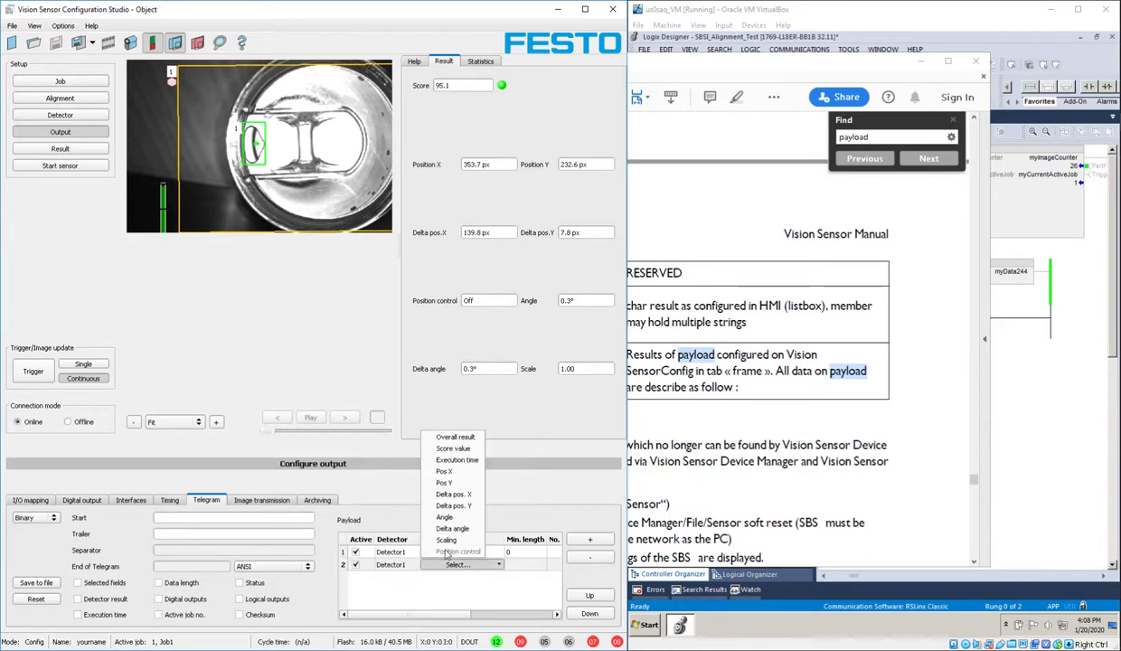
click(434, 503)
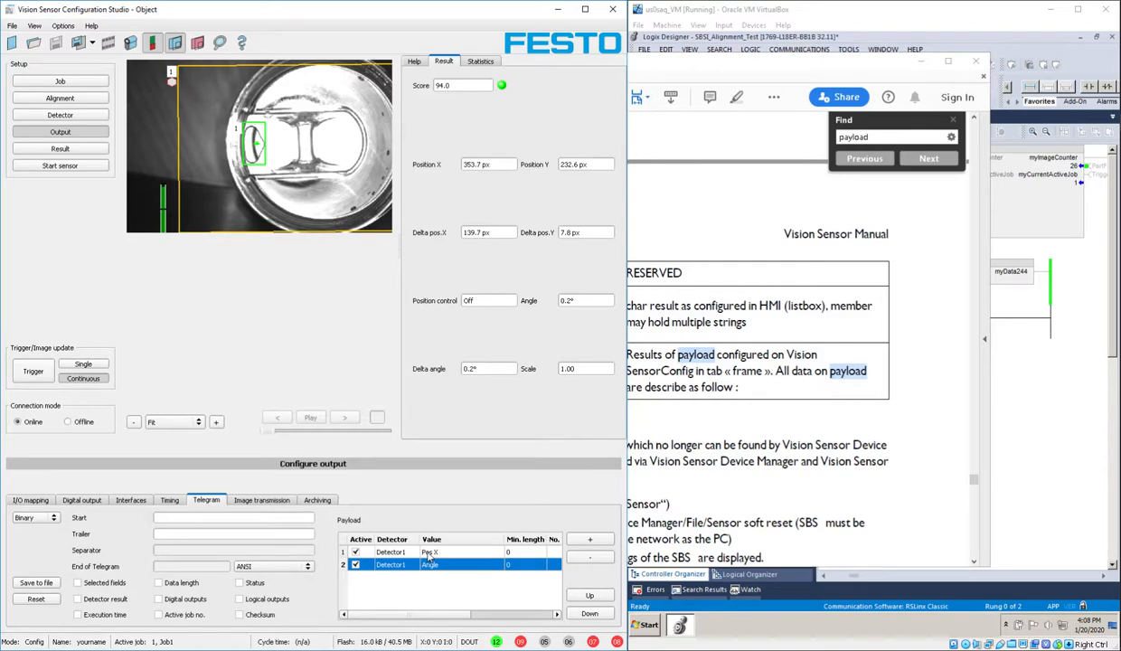
click(425, 551)
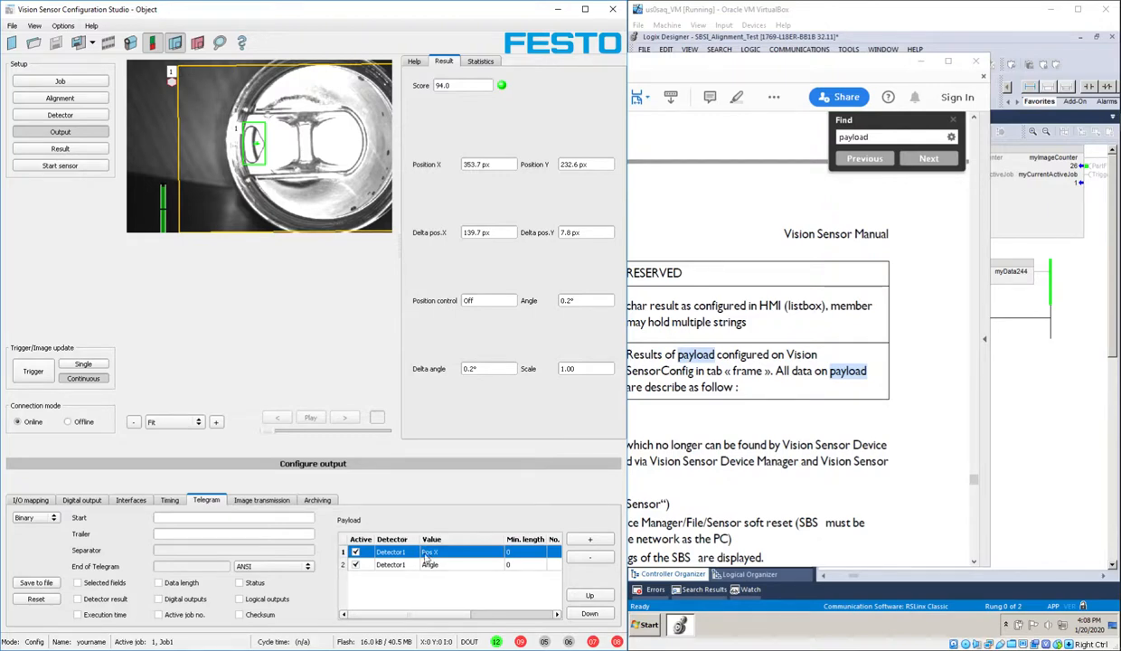
click(428, 563)
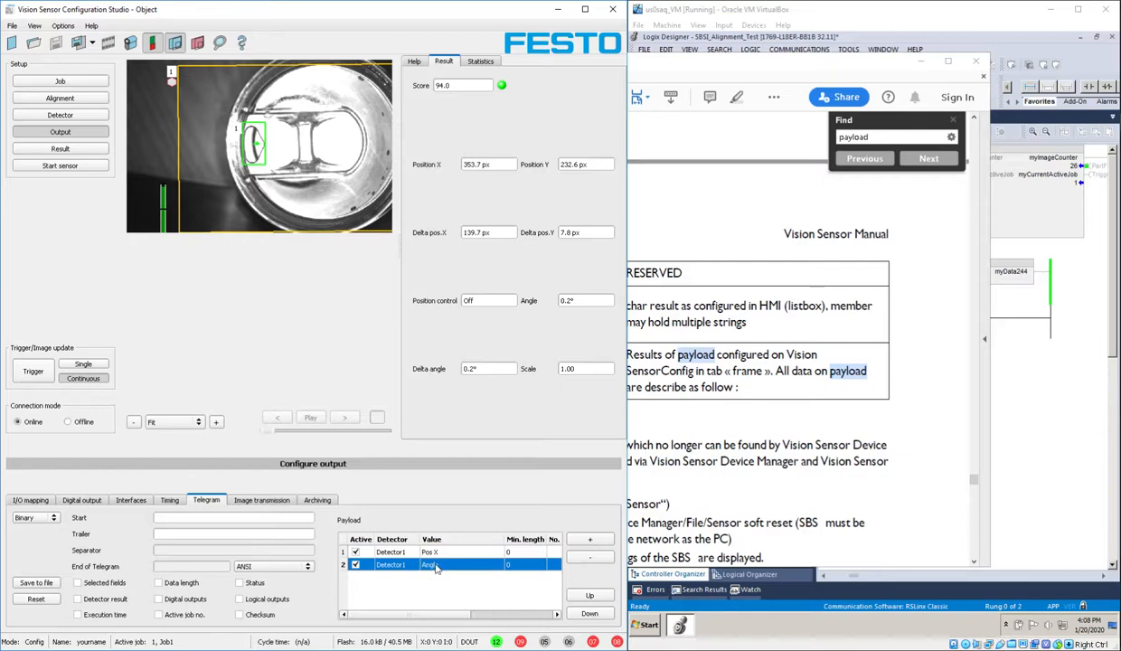
click(588, 540)
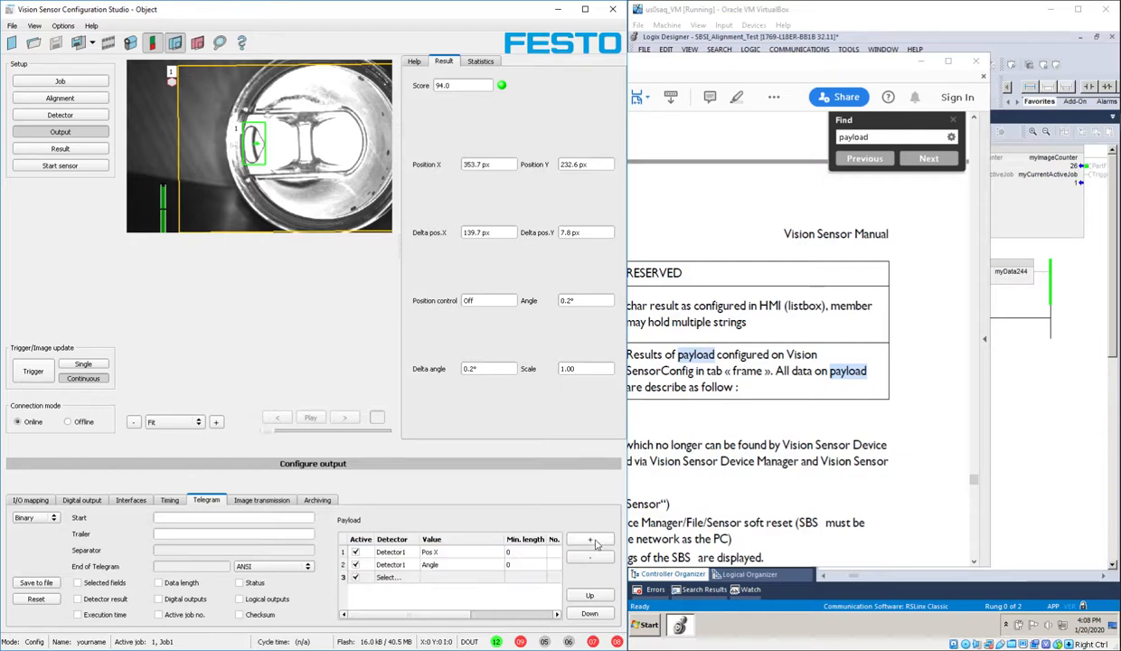
click(588, 540)
click(588, 540)
click(375, 576)
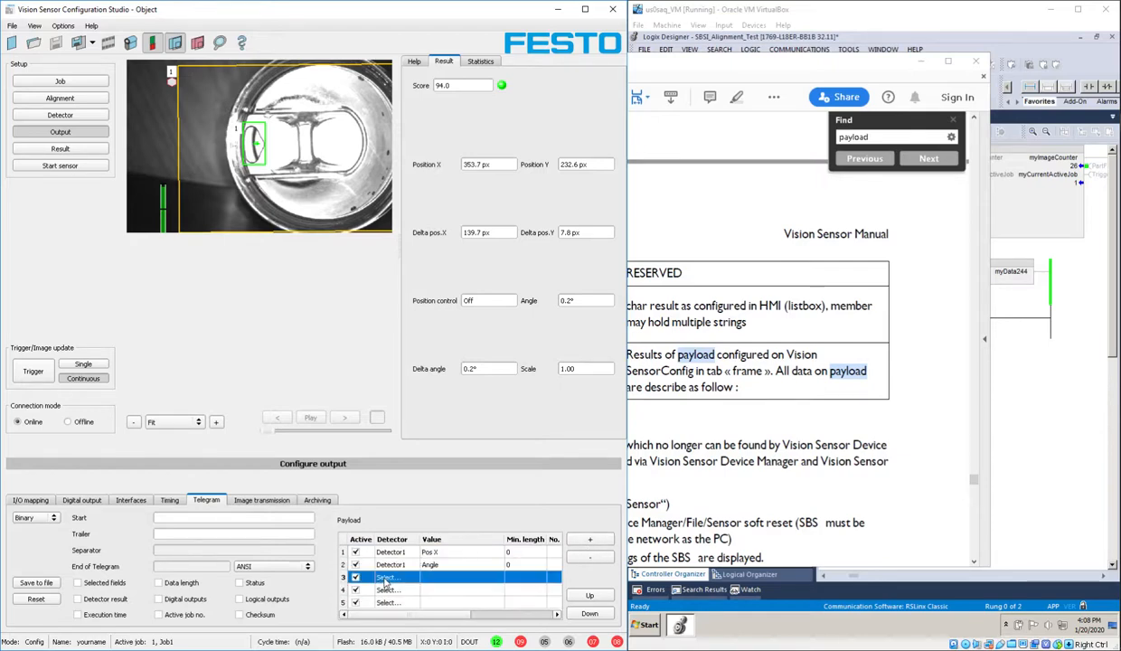
click(586, 557)
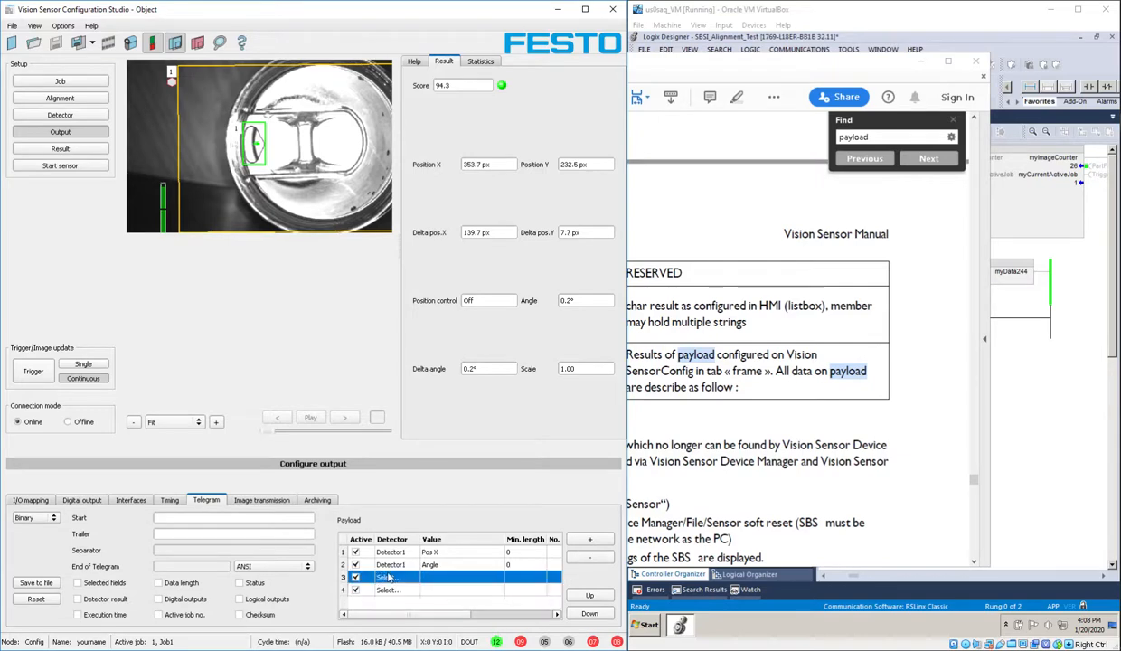
click(586, 557)
click(586, 557)
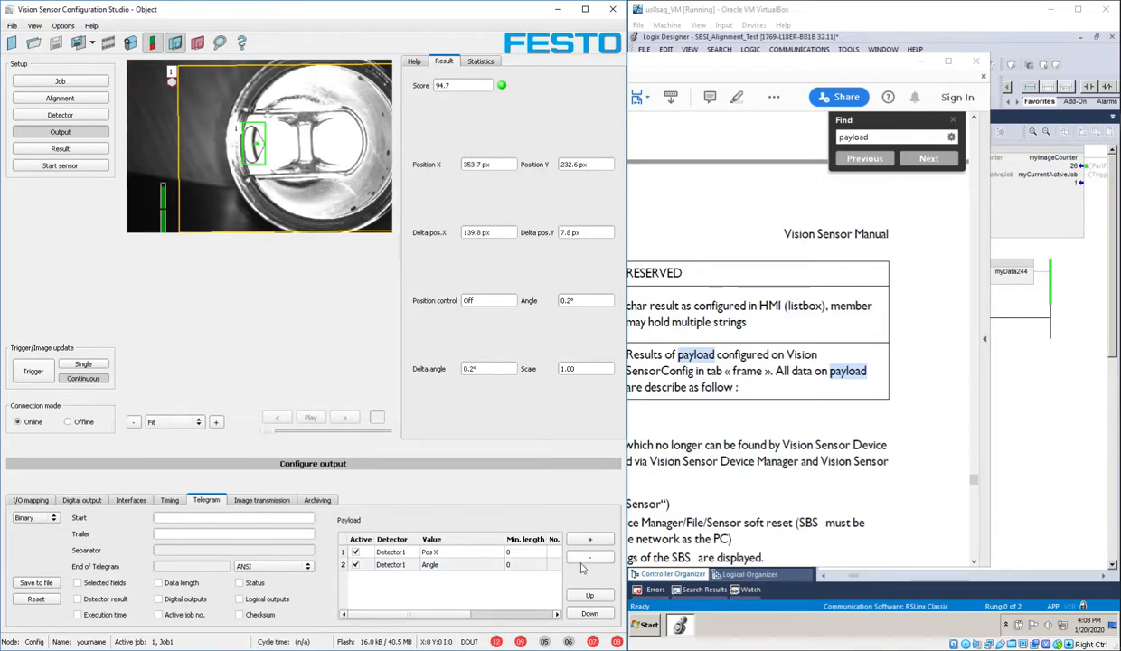